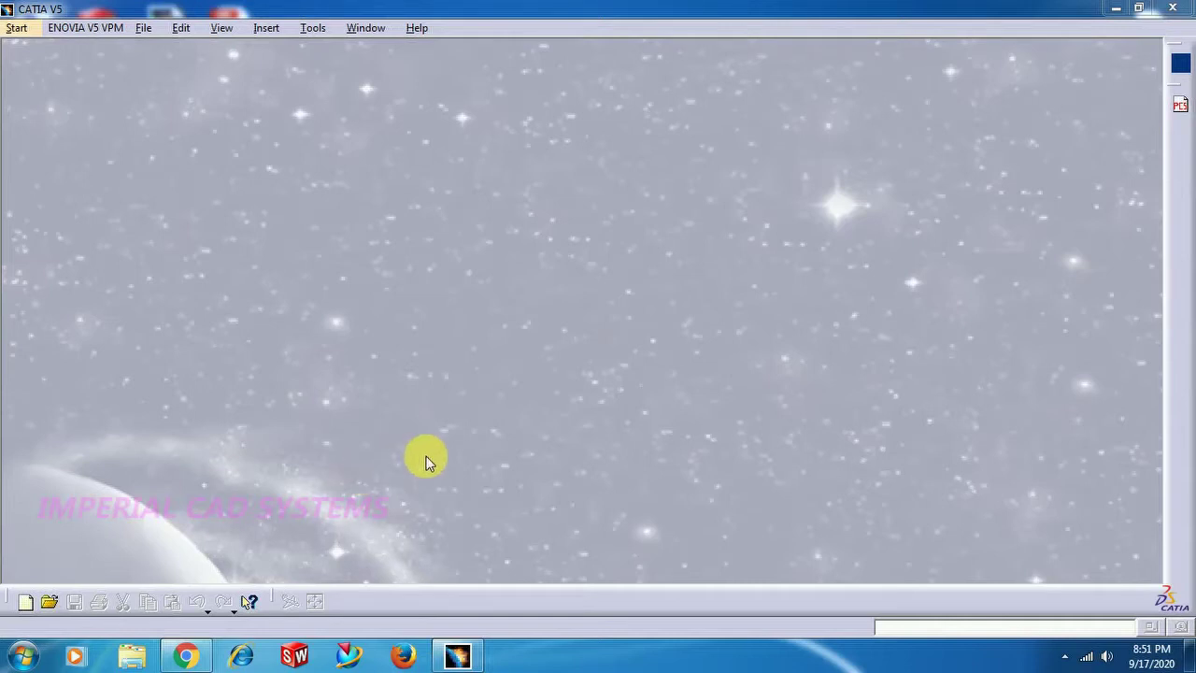
# Step: Create a new part named Part1 in the Generative Shape Design workbench with hybrid design enabled
pyautogui.click(25, 29)
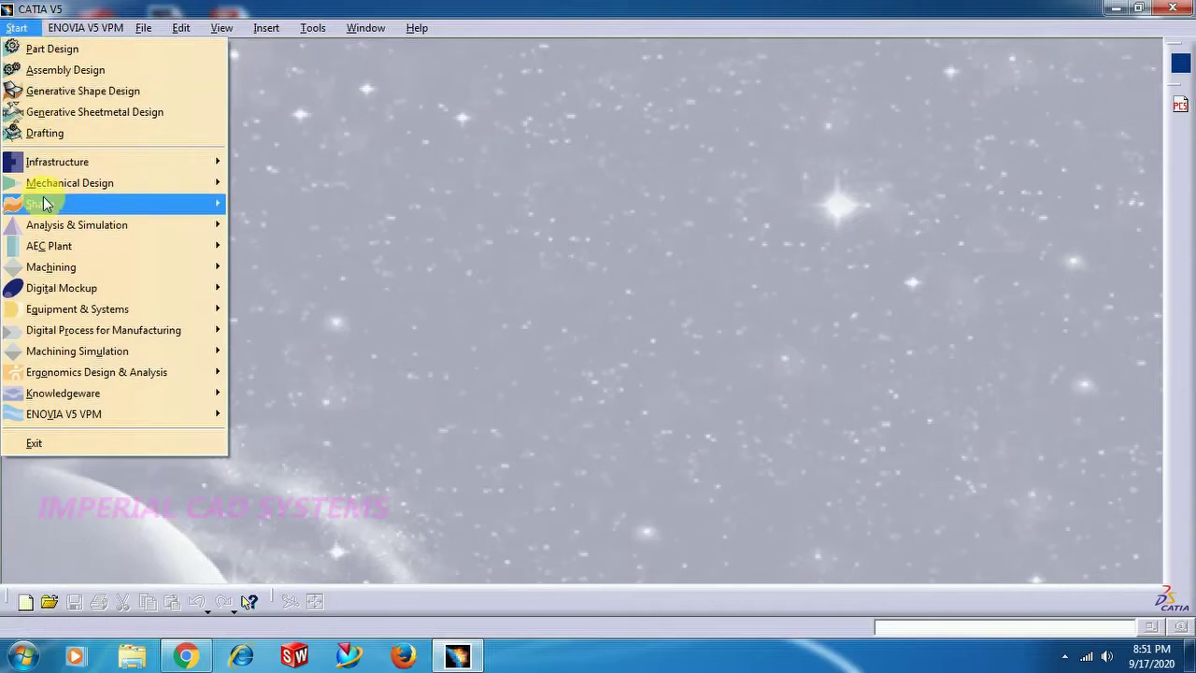
pyautogui.moveTo(47, 203)
pyautogui.click(290, 289)
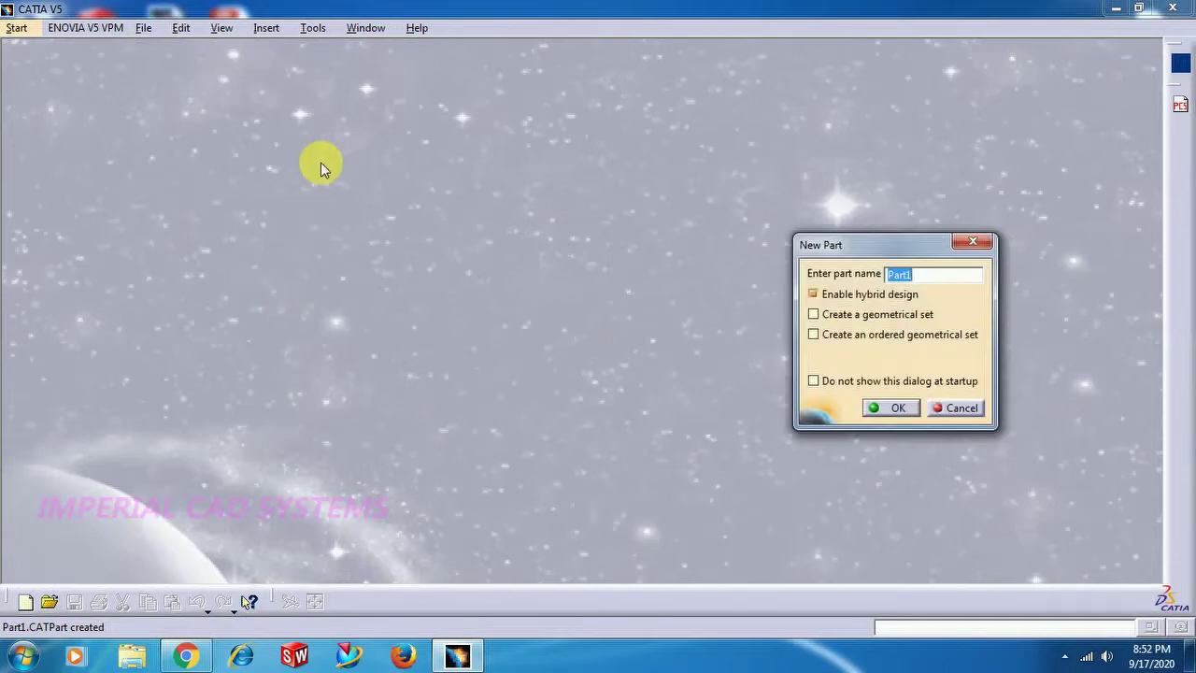
pyautogui.click(884, 408)
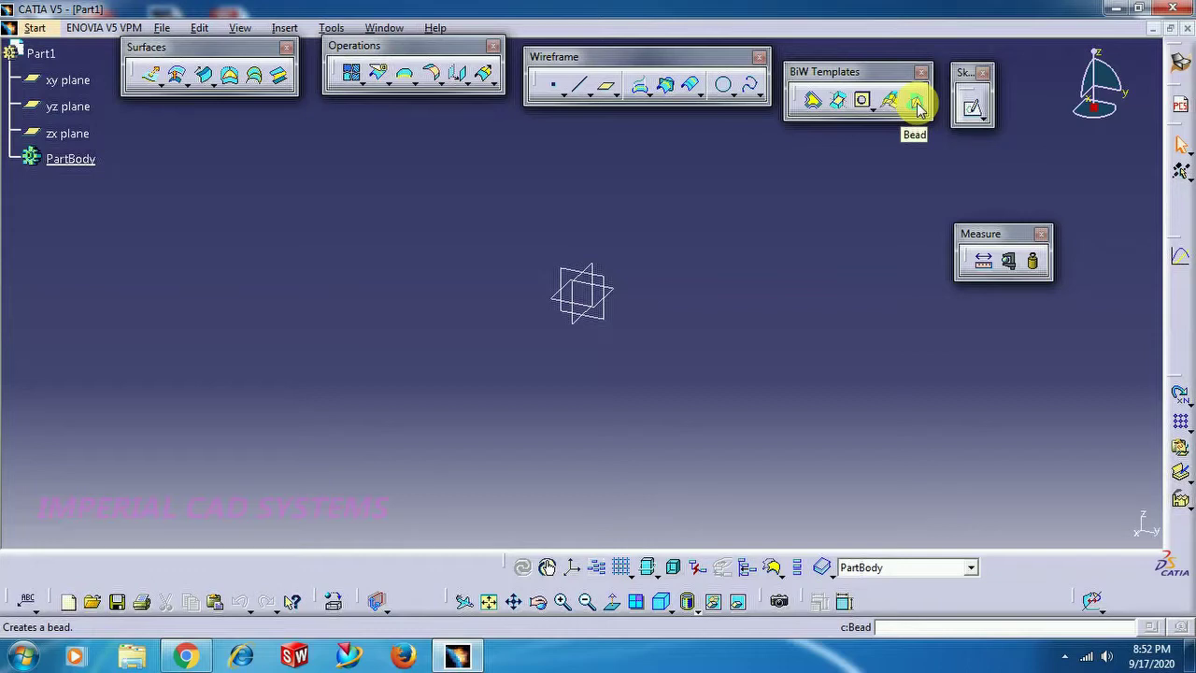
# Step: Sketch an L-shaped profile on the yz plane, with a vertical line about 76 mm long down to the origin and a horizontal line along H
pyautogui.click(606, 326)
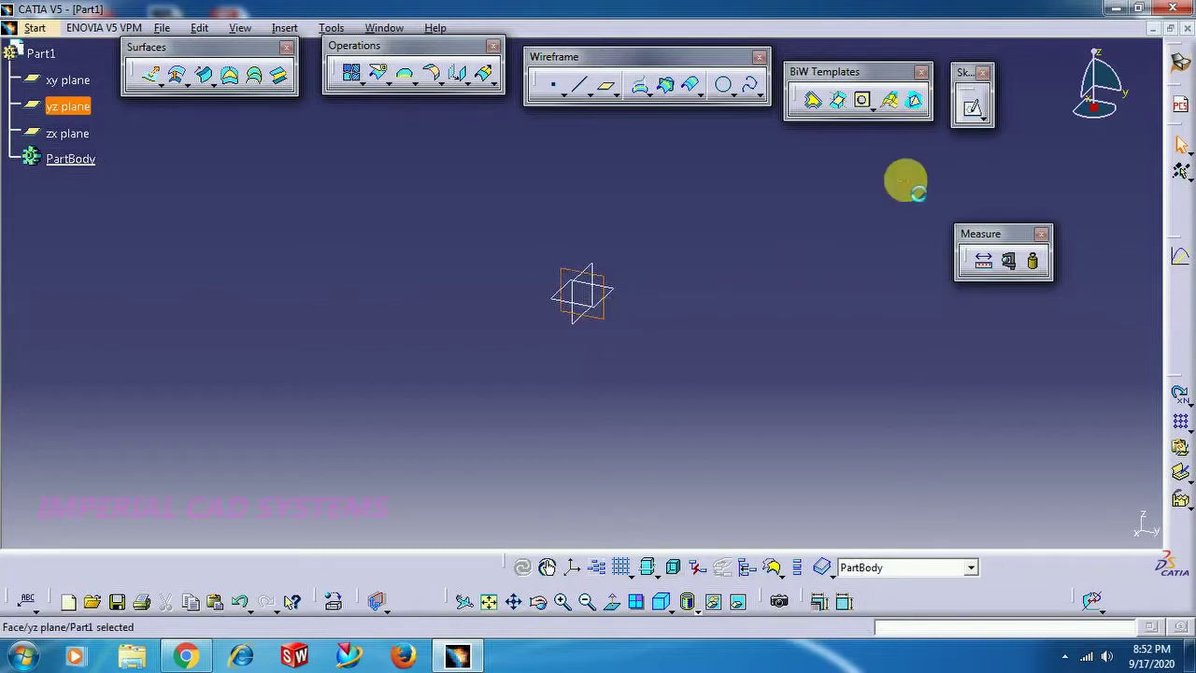
pyautogui.click(972, 107)
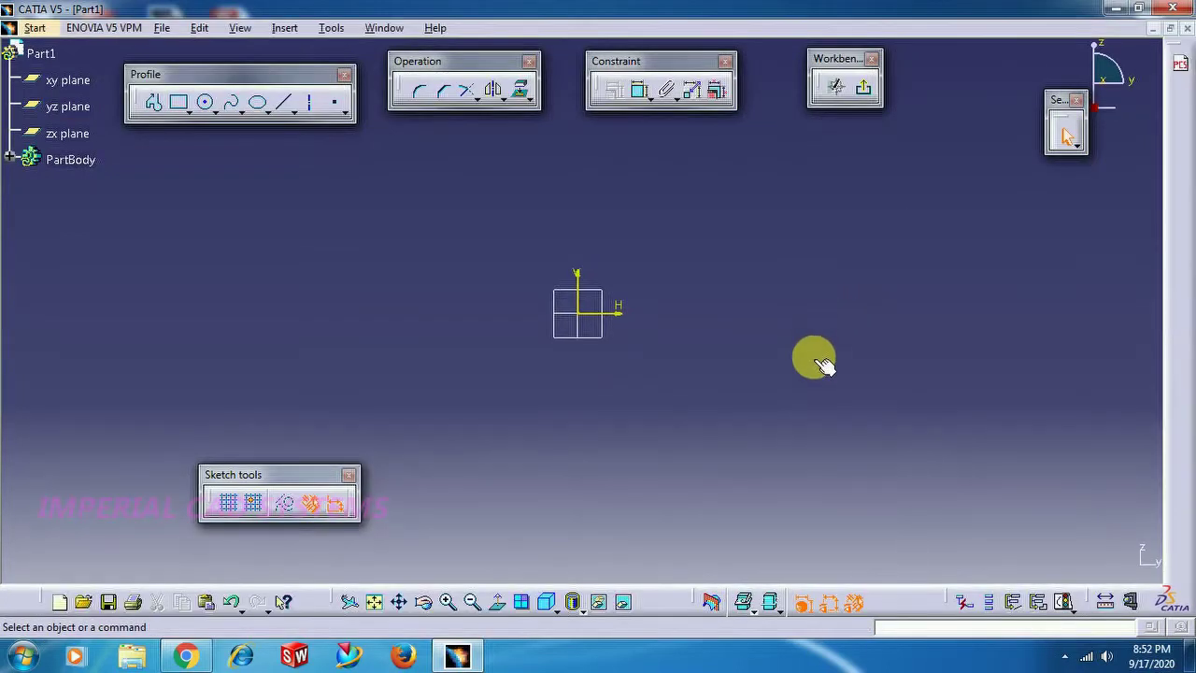
pyautogui.click(150, 101)
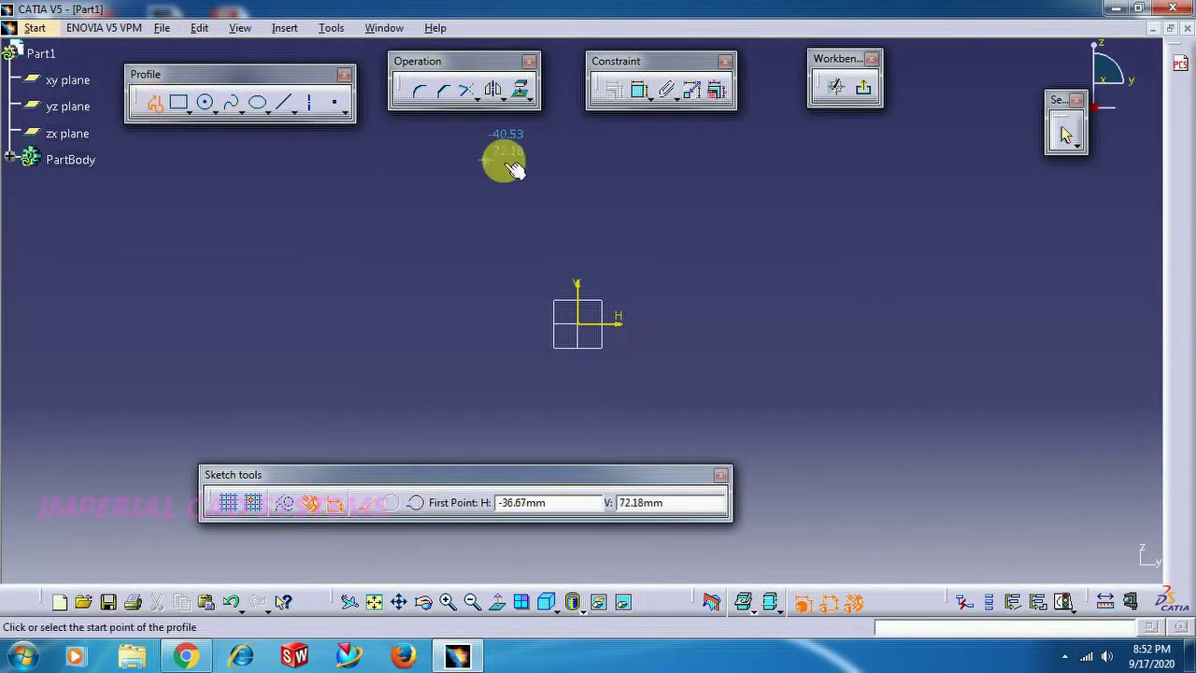
pyautogui.click(583, 145)
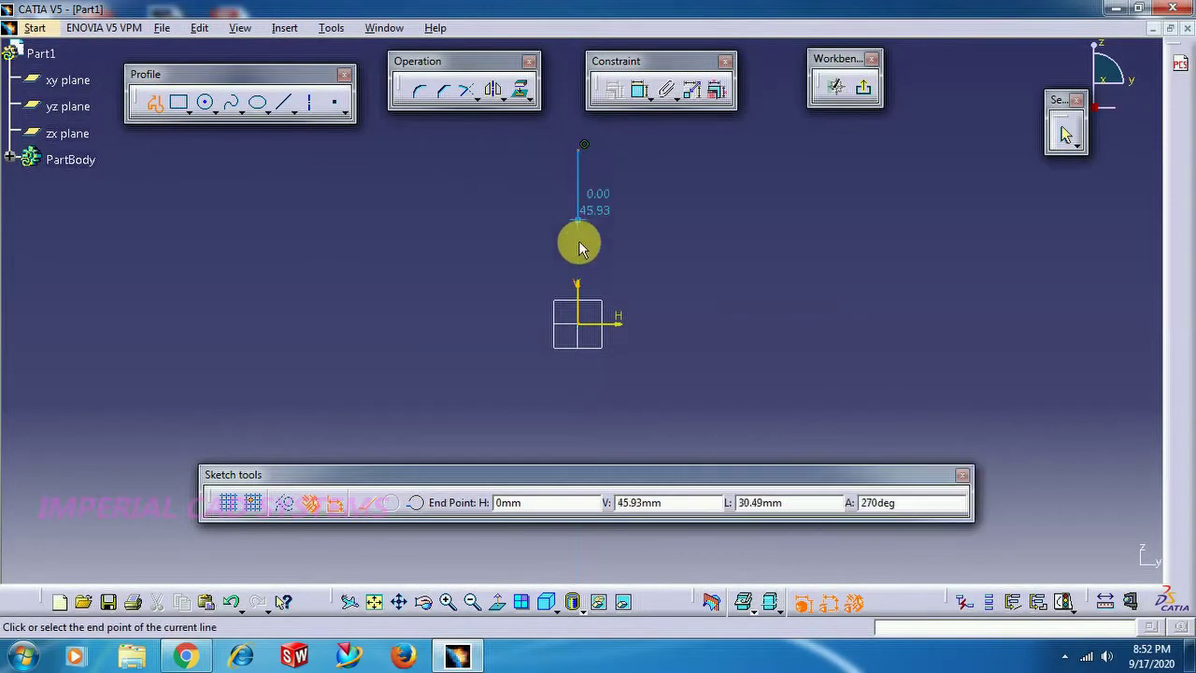
pyautogui.click(577, 318)
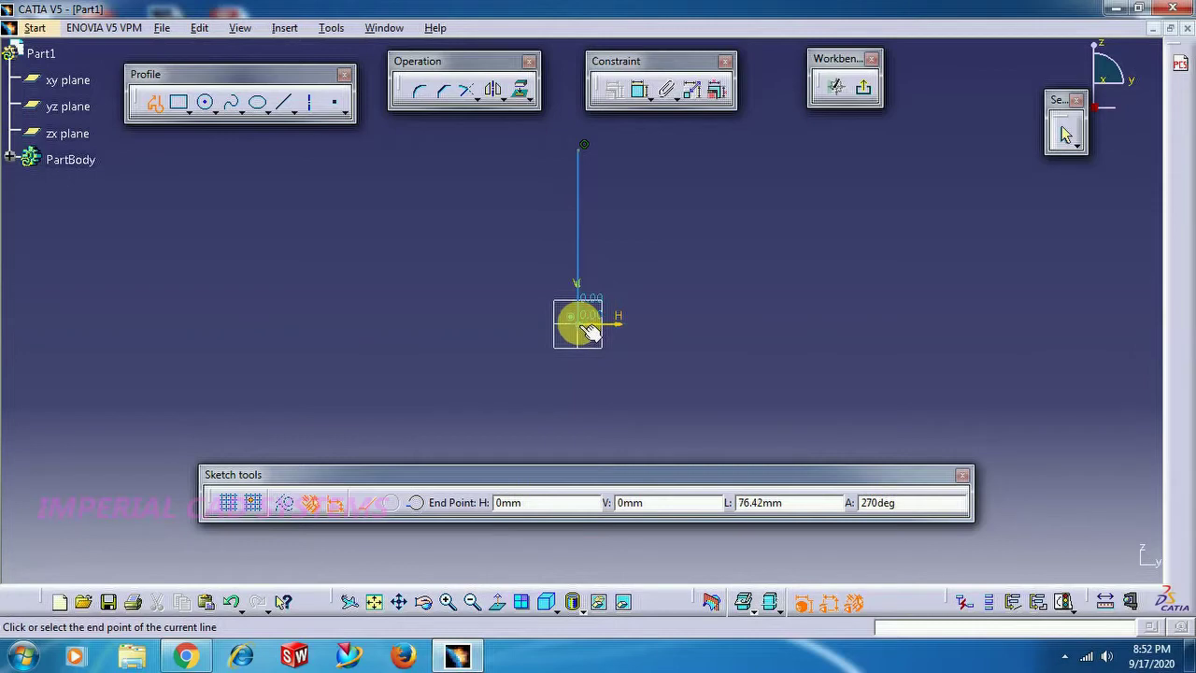
pyautogui.click(581, 324)
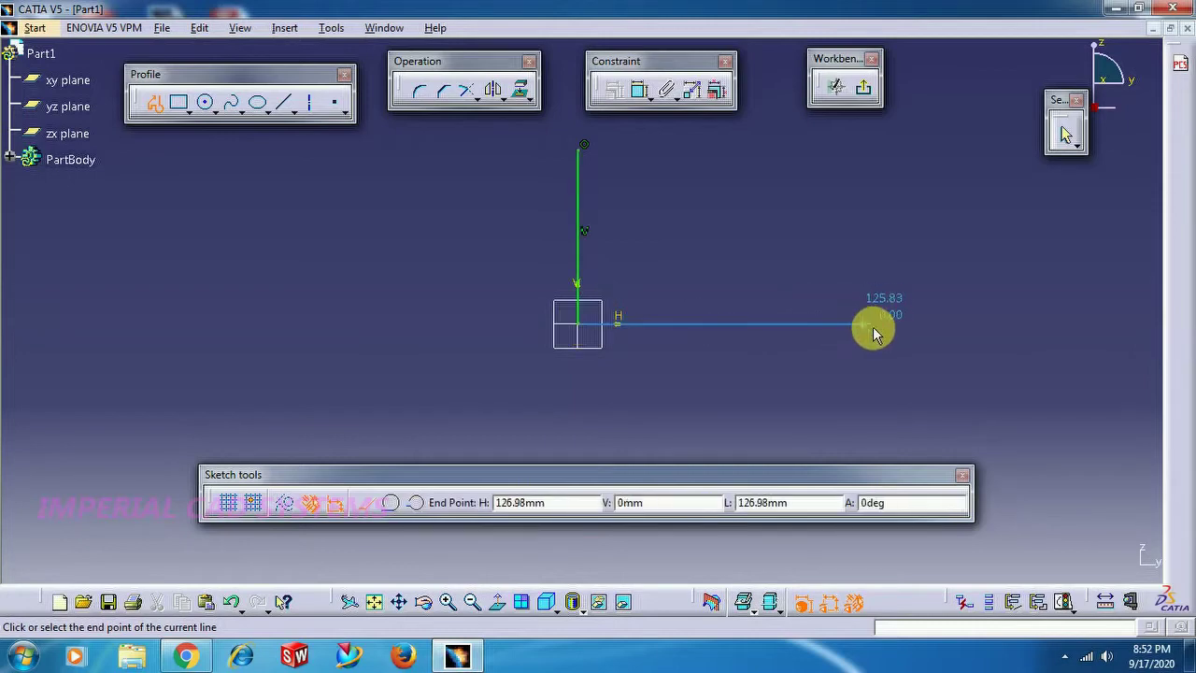
pyautogui.click(908, 324)
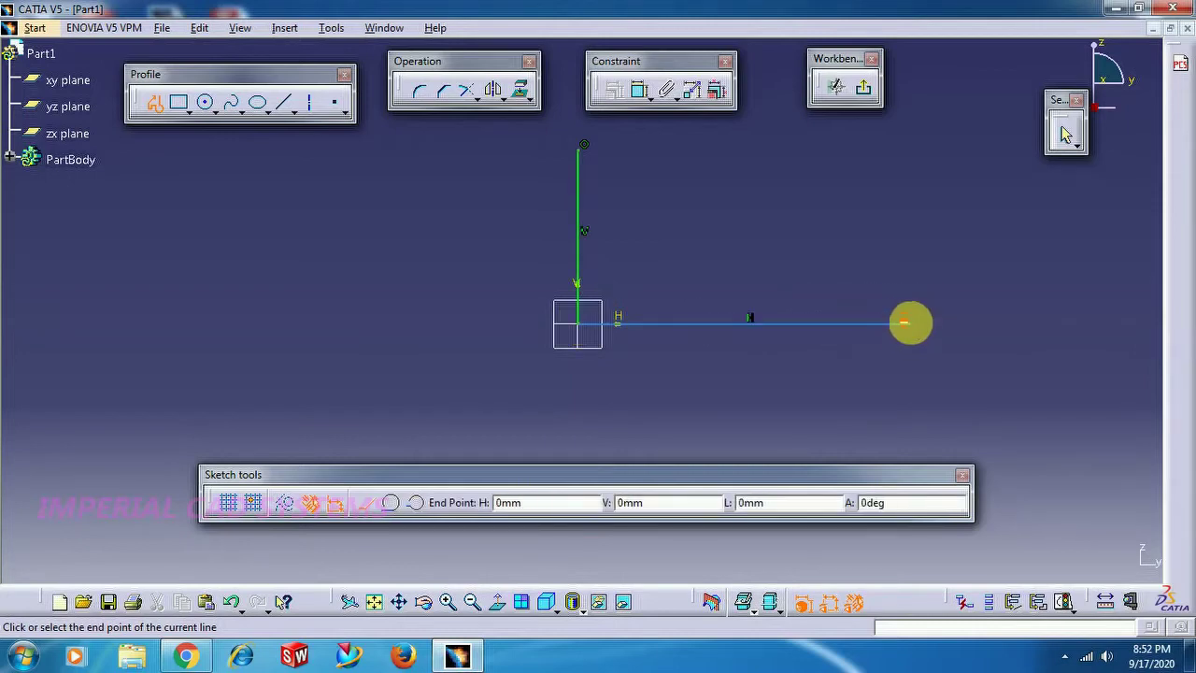
pyautogui.click(862, 88)
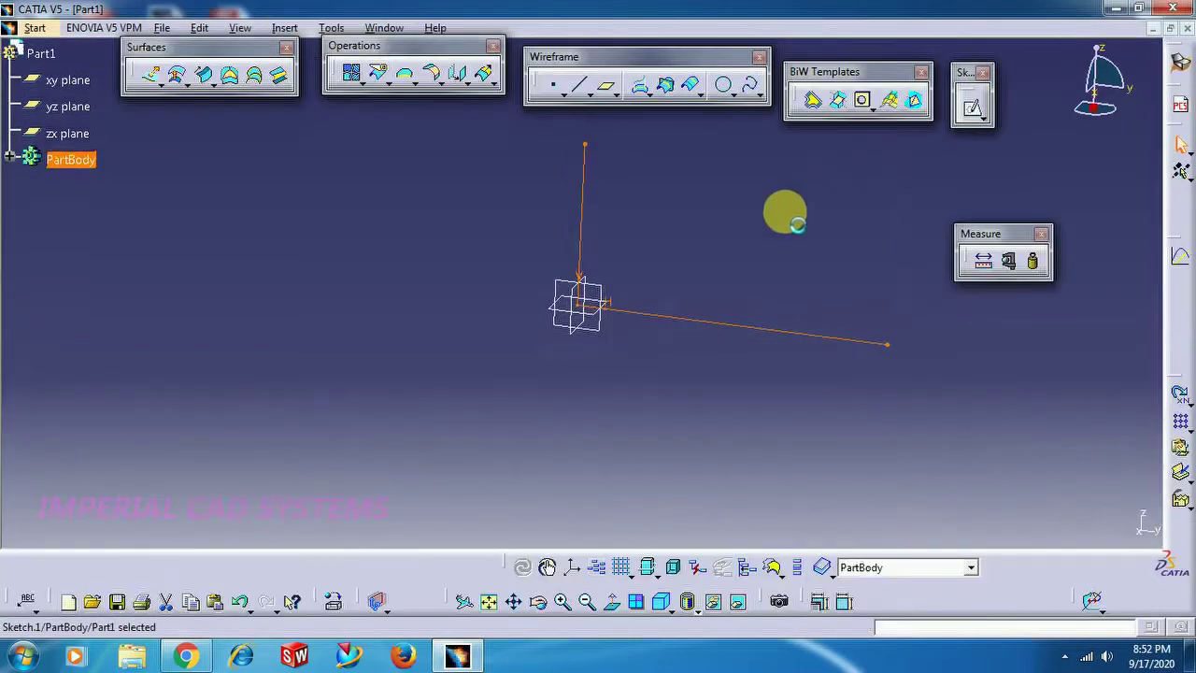
# Step: Extrude the L-shaped sketch as a surface normal to the sketch, with a 75 mm dimension and mirrored extent
pyautogui.click(146, 82)
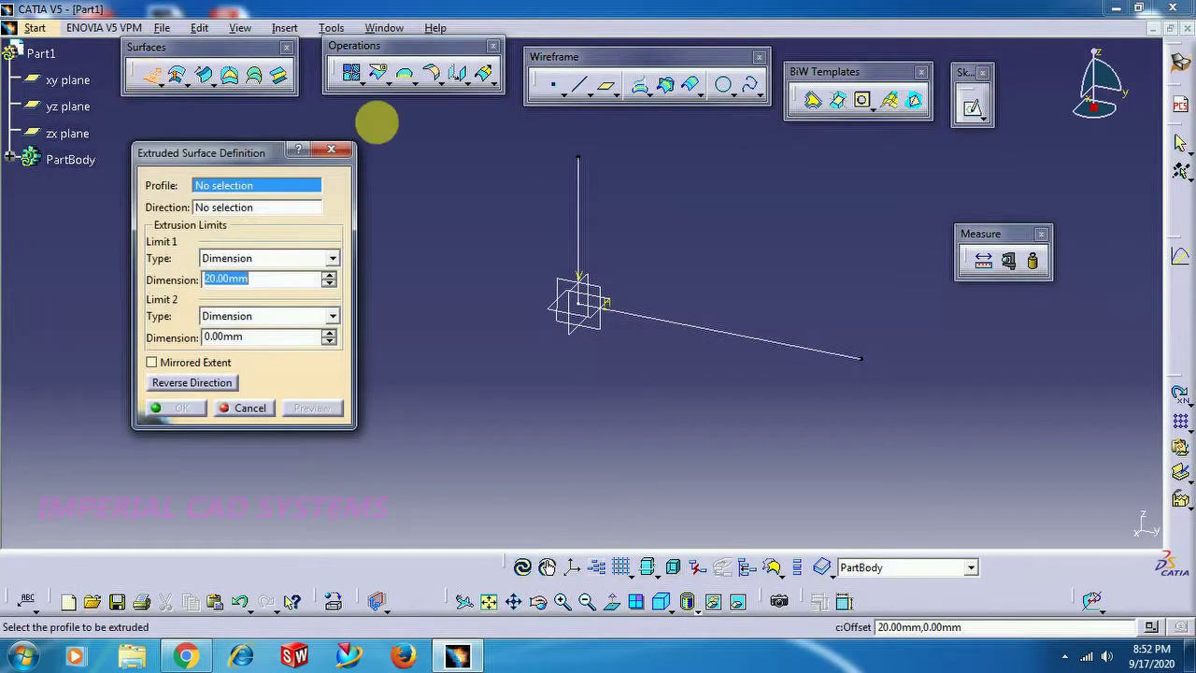
pyautogui.click(678, 320)
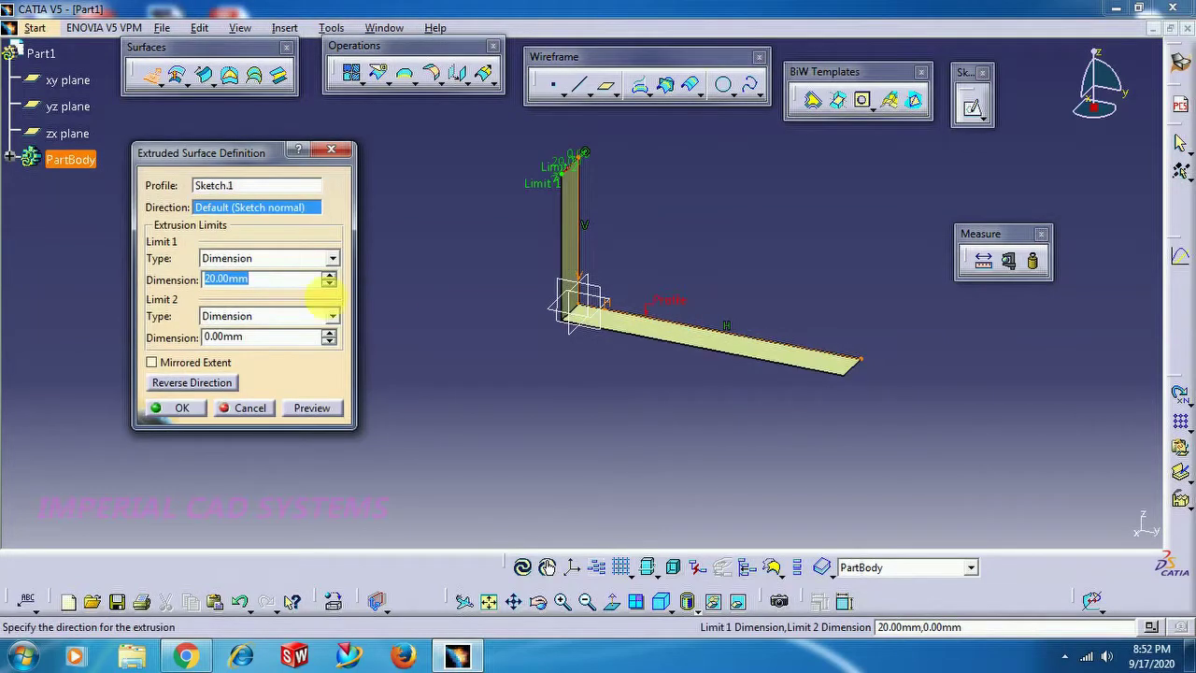
pyautogui.write('50')
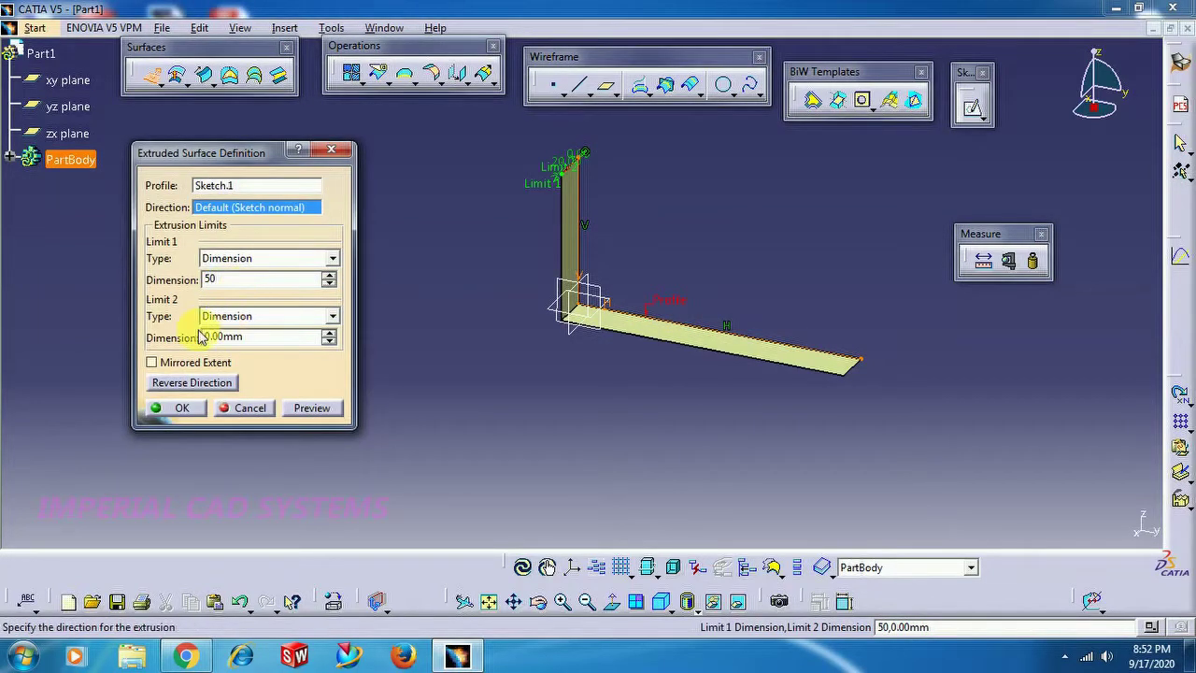
pyautogui.click(185, 366)
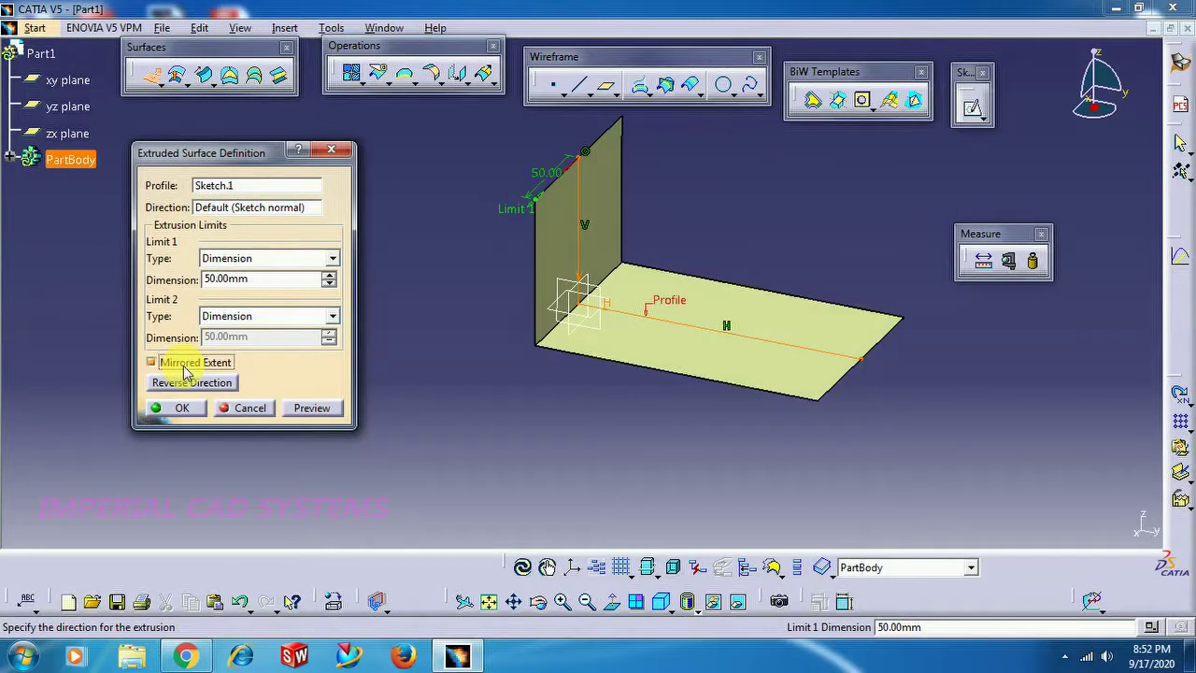
pyautogui.moveTo(267, 278); pyautogui.dragTo(208, 281)
pyautogui.write('75')
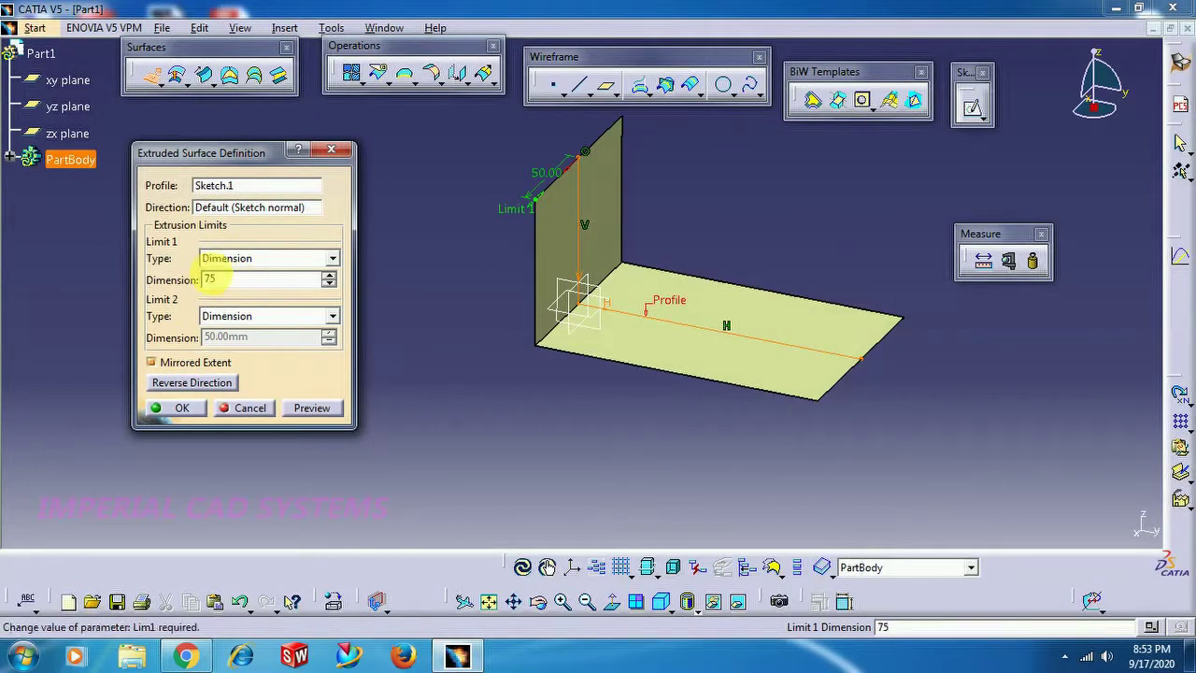
pyautogui.click(183, 408)
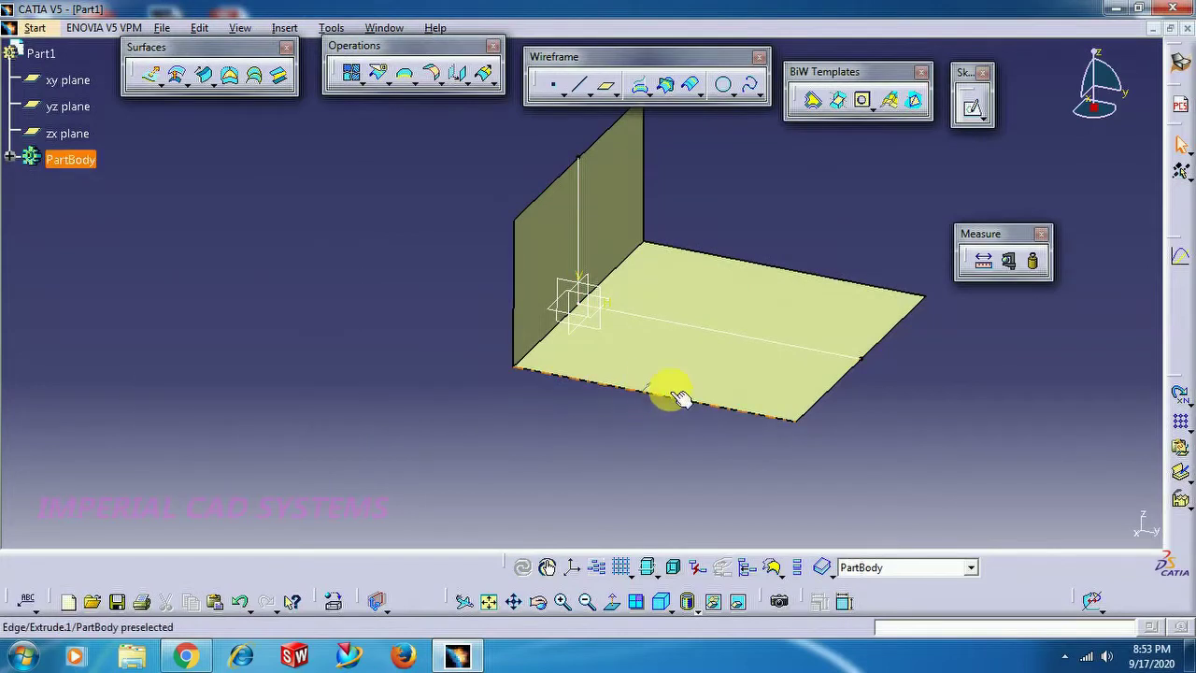
# Step: Try to create a bead on the extruded surface, located by a point on the surface about 80 mm from its middle
pyautogui.click(540, 602)
pyautogui.moveTo(673, 204); pyautogui.dragTo(607, 198)
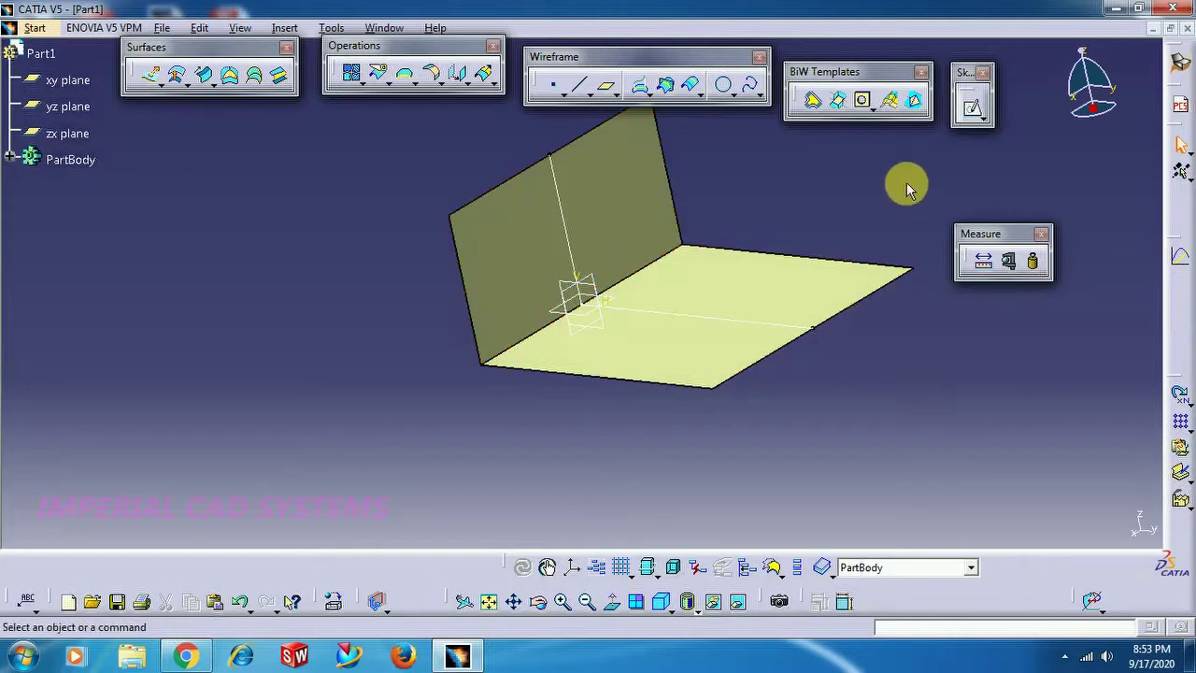
pyautogui.click(917, 109)
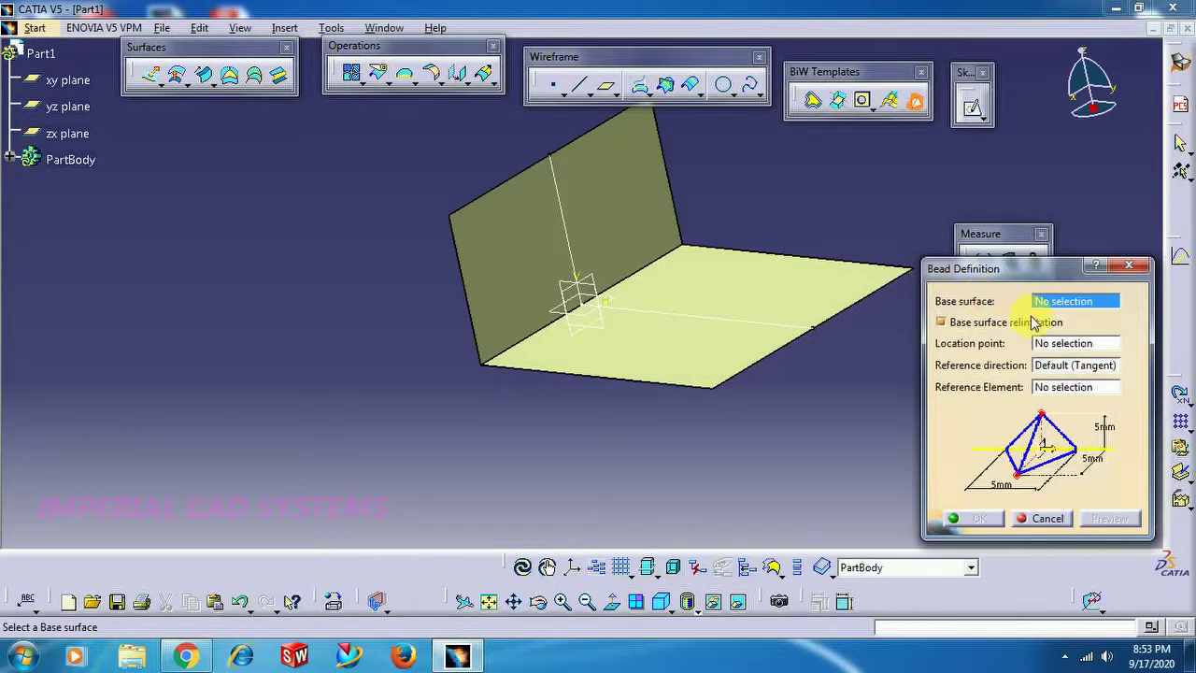
pyautogui.click(765, 304)
pyautogui.rightClick(764, 304)
pyautogui.press('Escape')
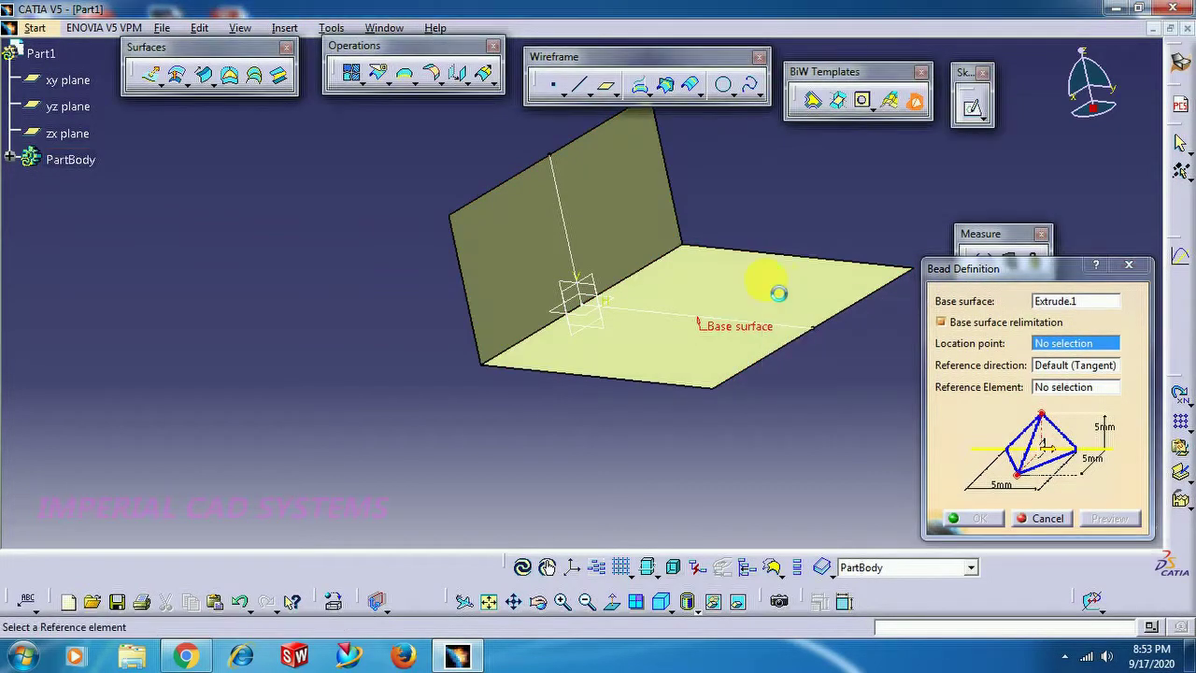
pyautogui.rightClick(1043, 346)
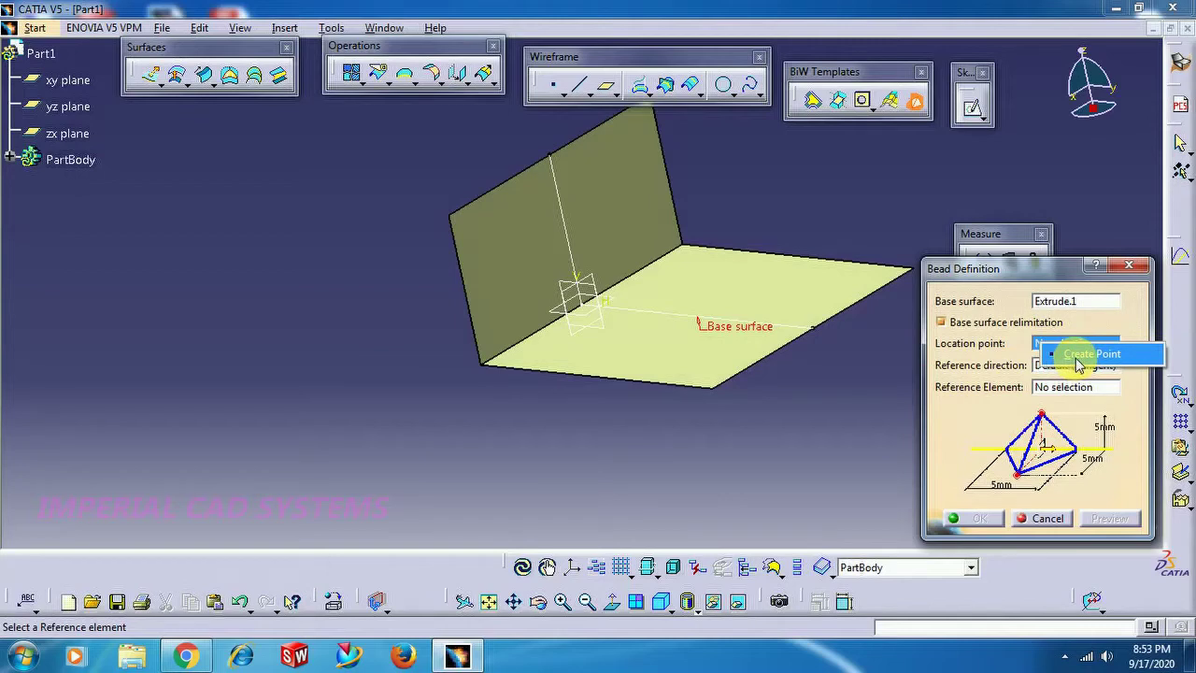
pyautogui.click(1079, 358)
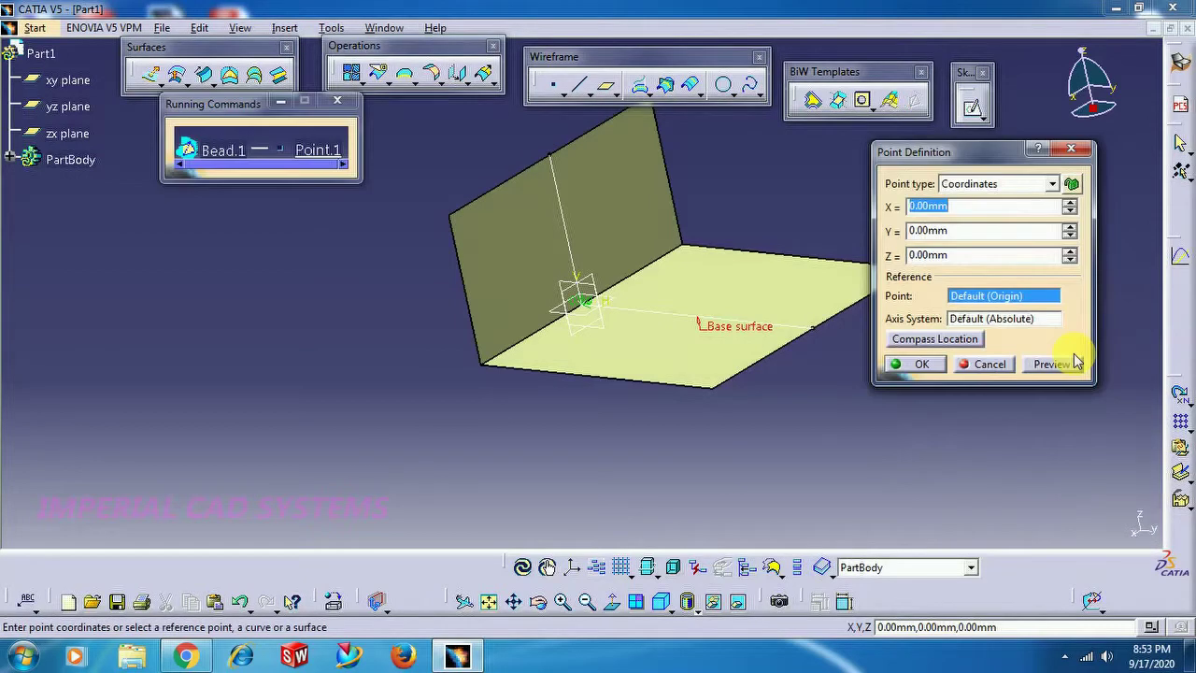
pyautogui.click(648, 331)
pyautogui.moveTo(772, 329)
pyautogui.mouseDown()
pyautogui.moveTo(804, 318)
pyautogui.moveTo(785, 280)
pyautogui.moveTo(716, 355)
pyautogui.moveTo(755, 336)
pyautogui.moveTo(758, 347)
pyautogui.mouseUp()
pyautogui.moveTo(791, 289); pyautogui.dragTo(726, 309)
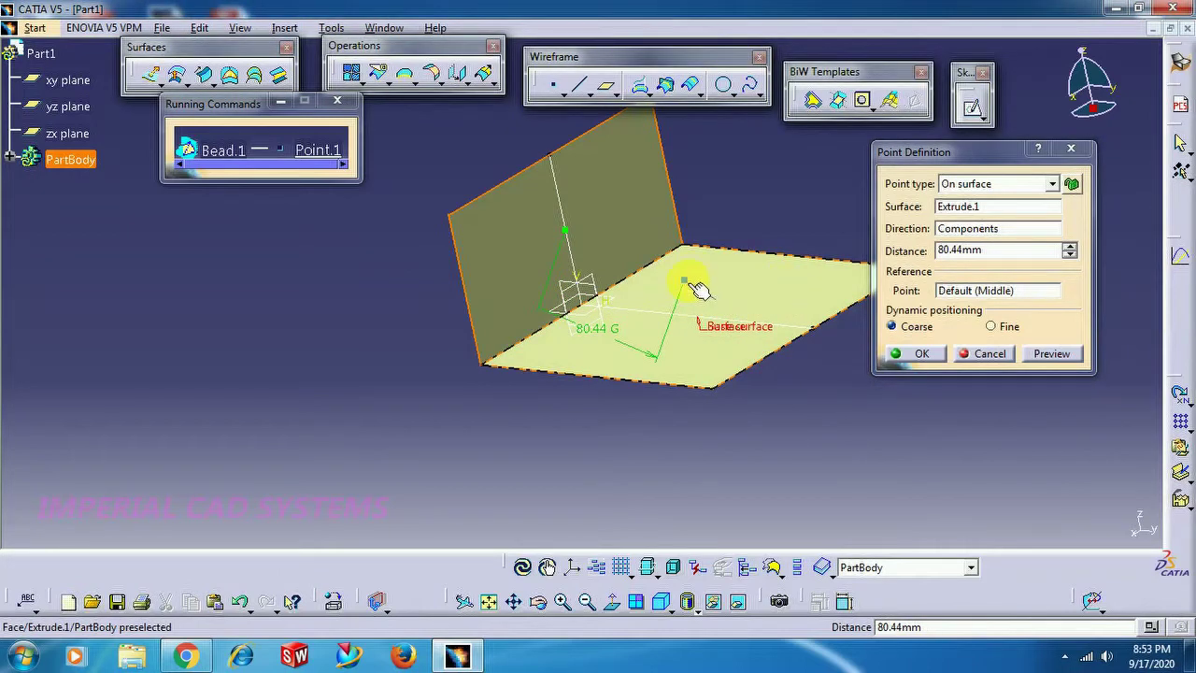
pyautogui.click(930, 355)
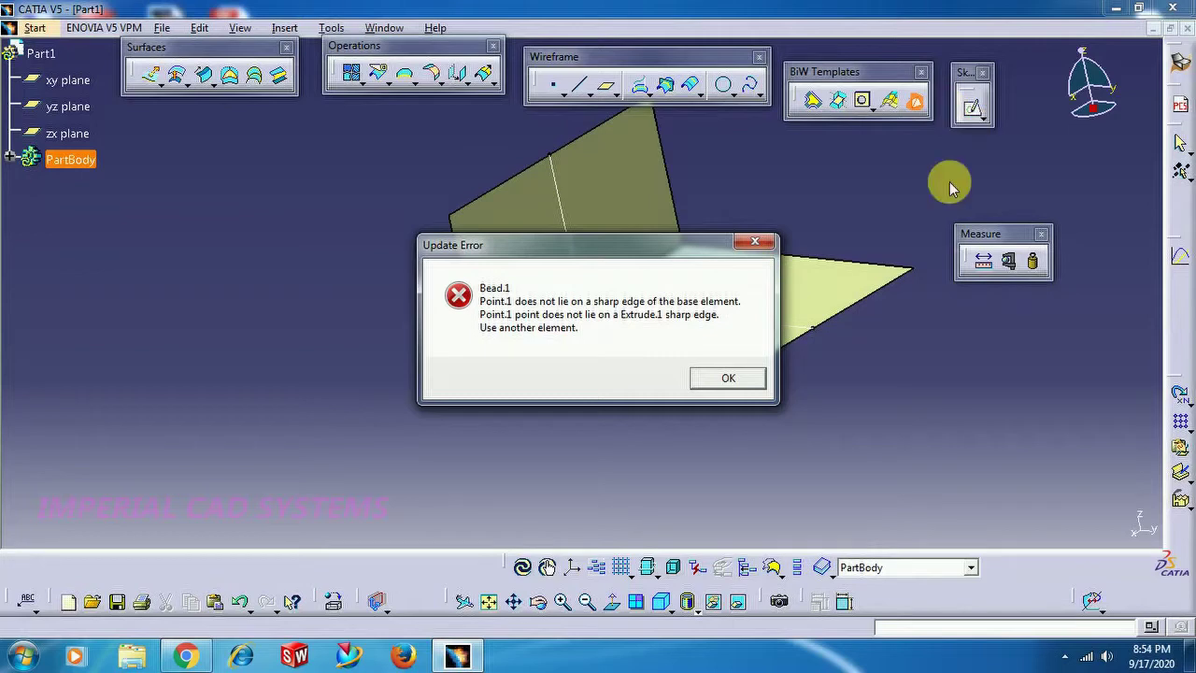
pyautogui.click(754, 243)
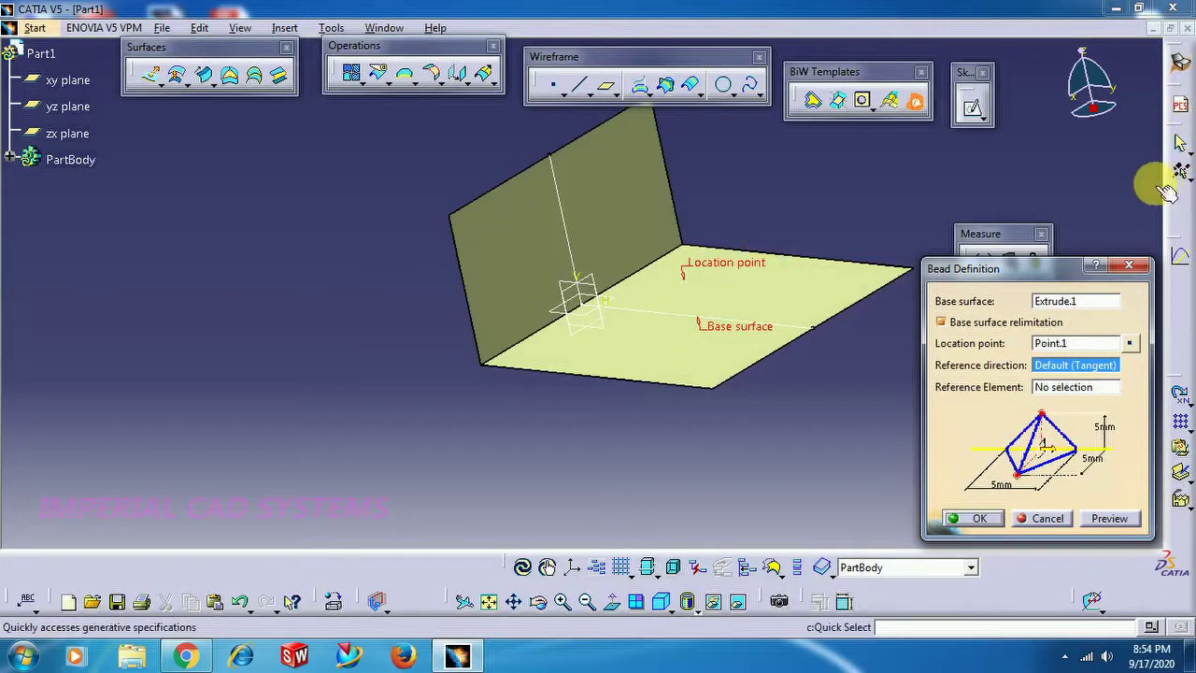
pyautogui.click(1129, 265)
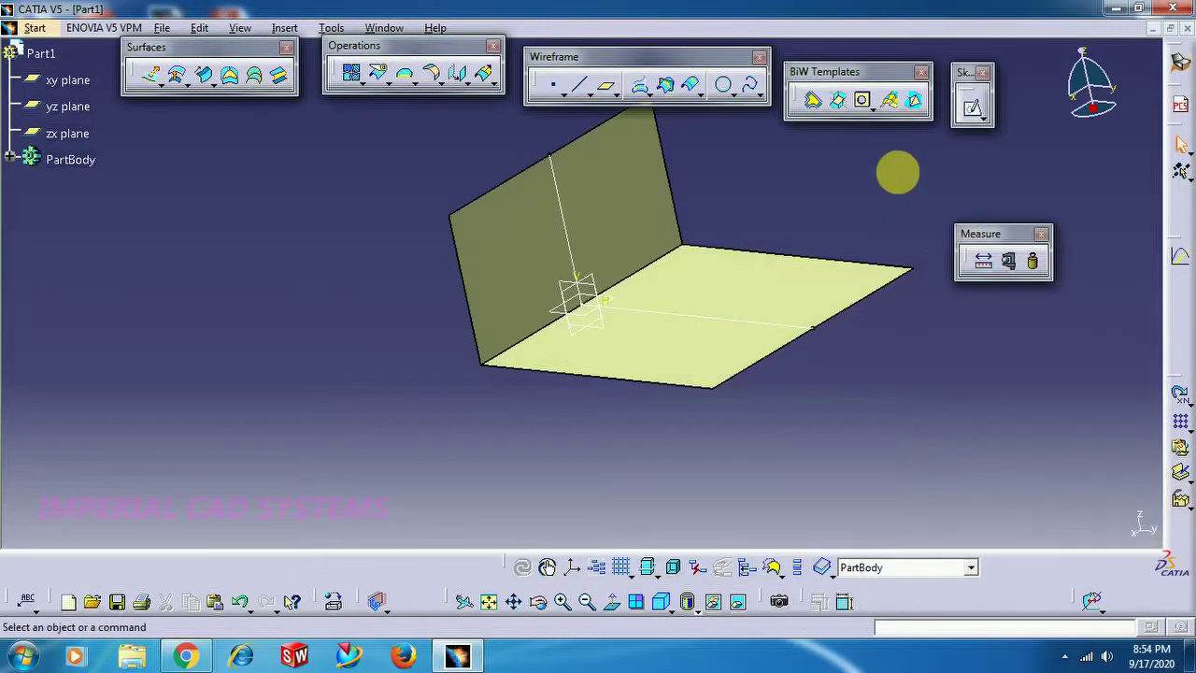
# Step: Define a bead's base as the extruded surface and create its location point on the sharp fold edge, 25 mm from the edge's extremity
pyautogui.click(914, 100)
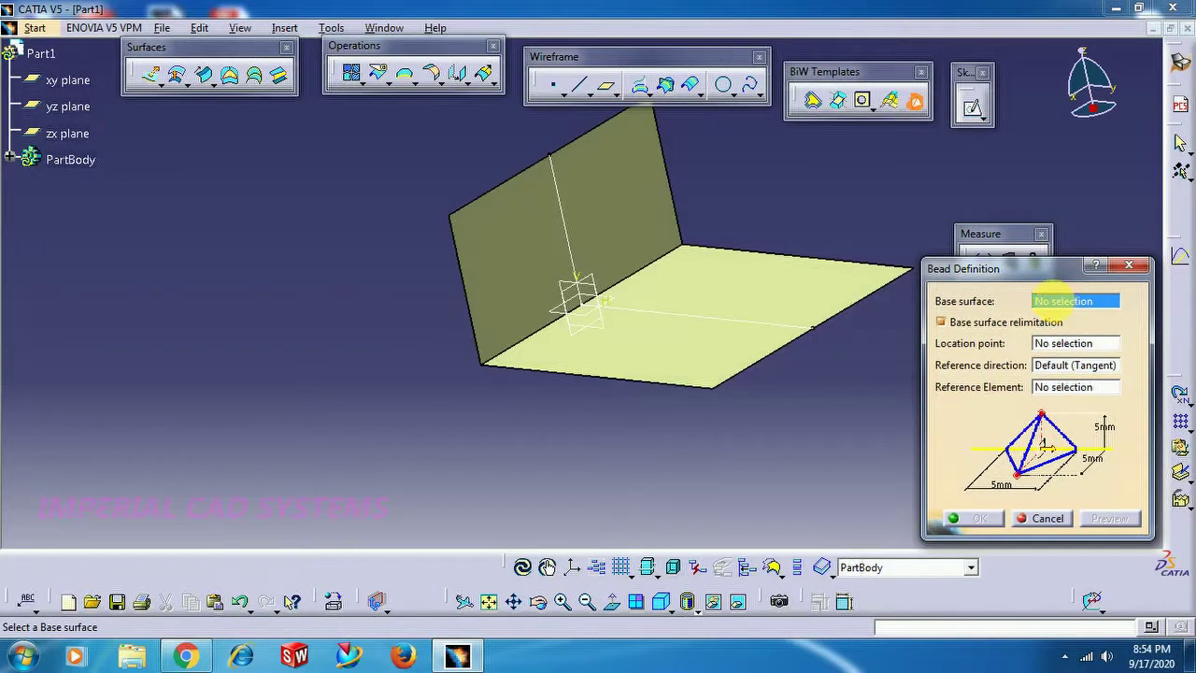
pyautogui.click(788, 280)
pyautogui.moveTo(791, 243); pyautogui.dragTo(690, 319, button='middle')
pyautogui.rightClick(1056, 346)
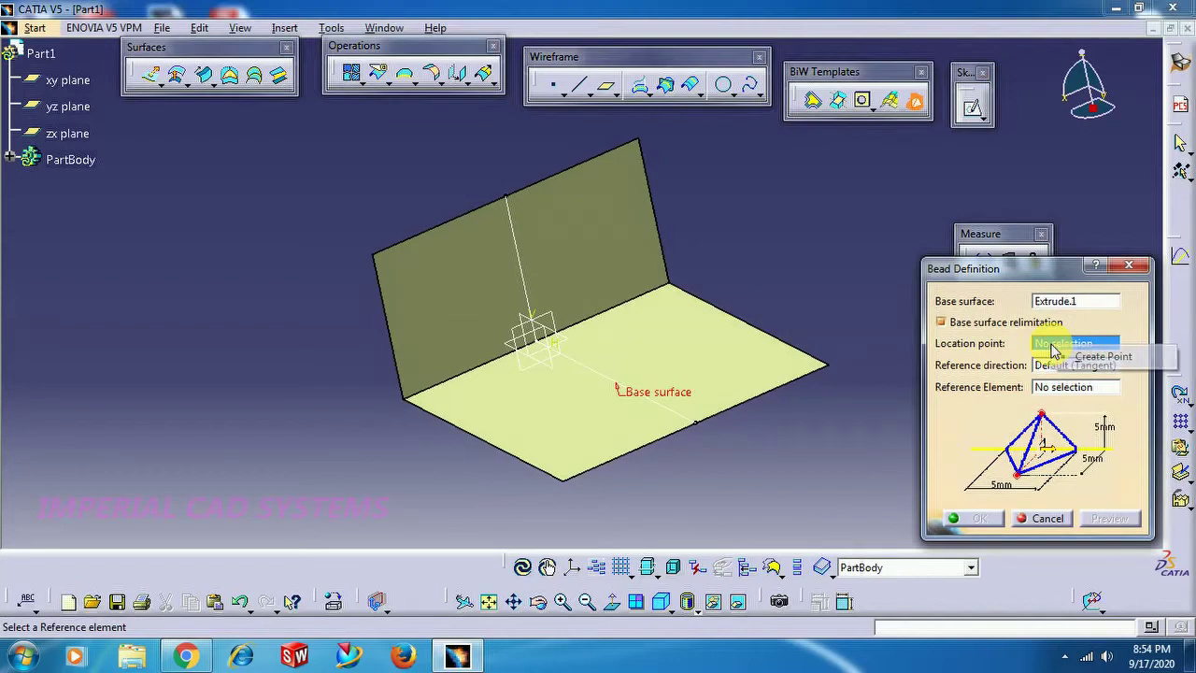
pyautogui.click(1084, 358)
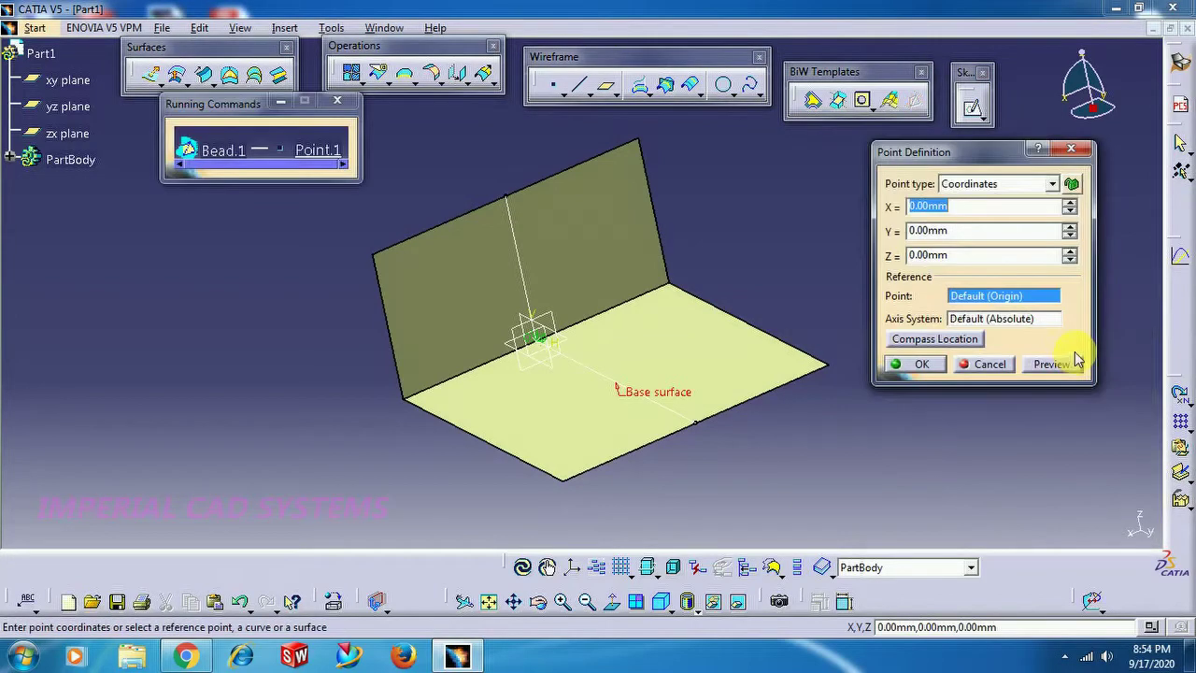
pyautogui.click(991, 187)
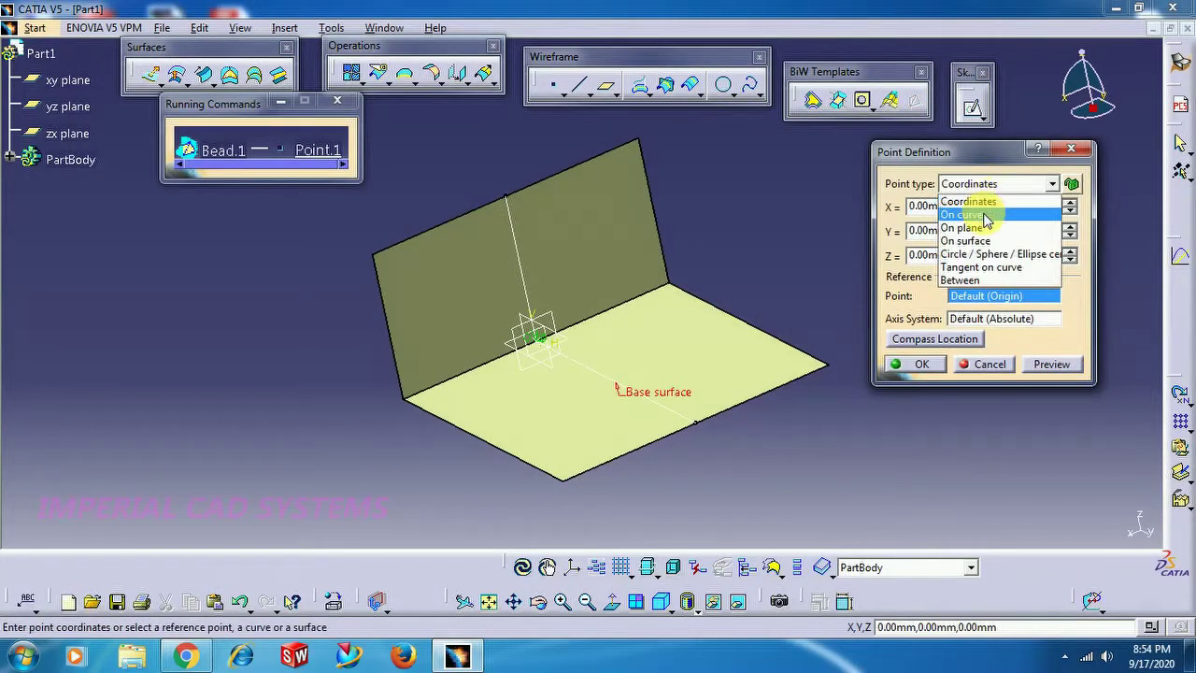
pyautogui.click(972, 215)
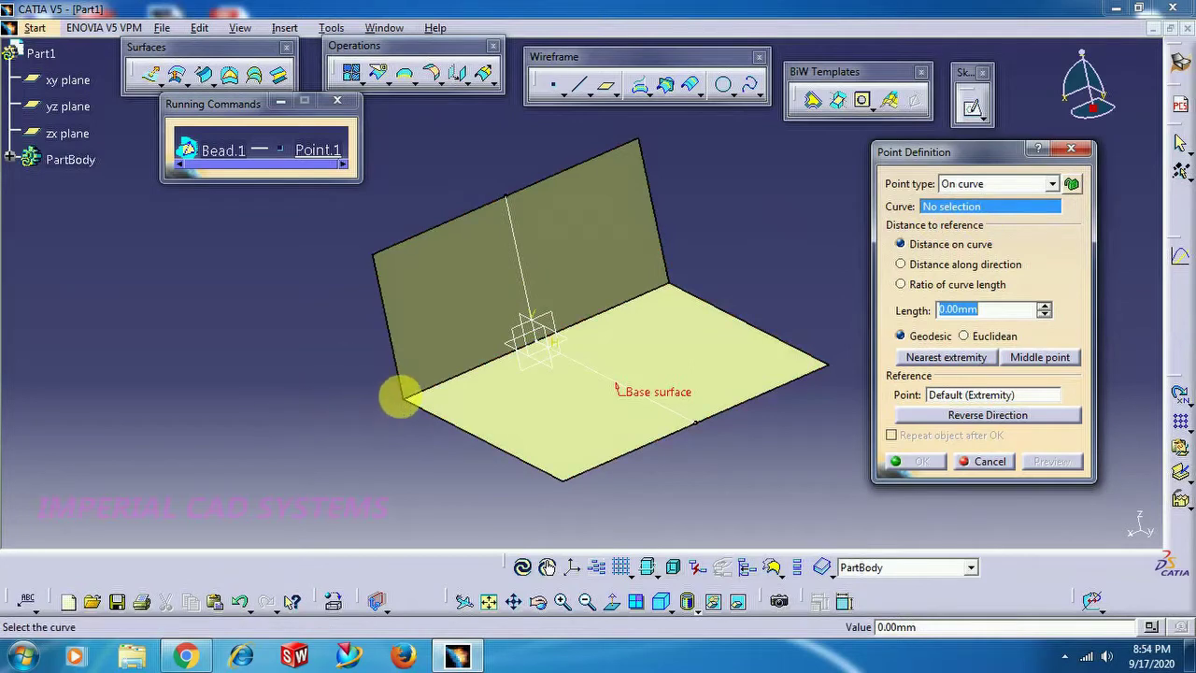
pyautogui.click(423, 402)
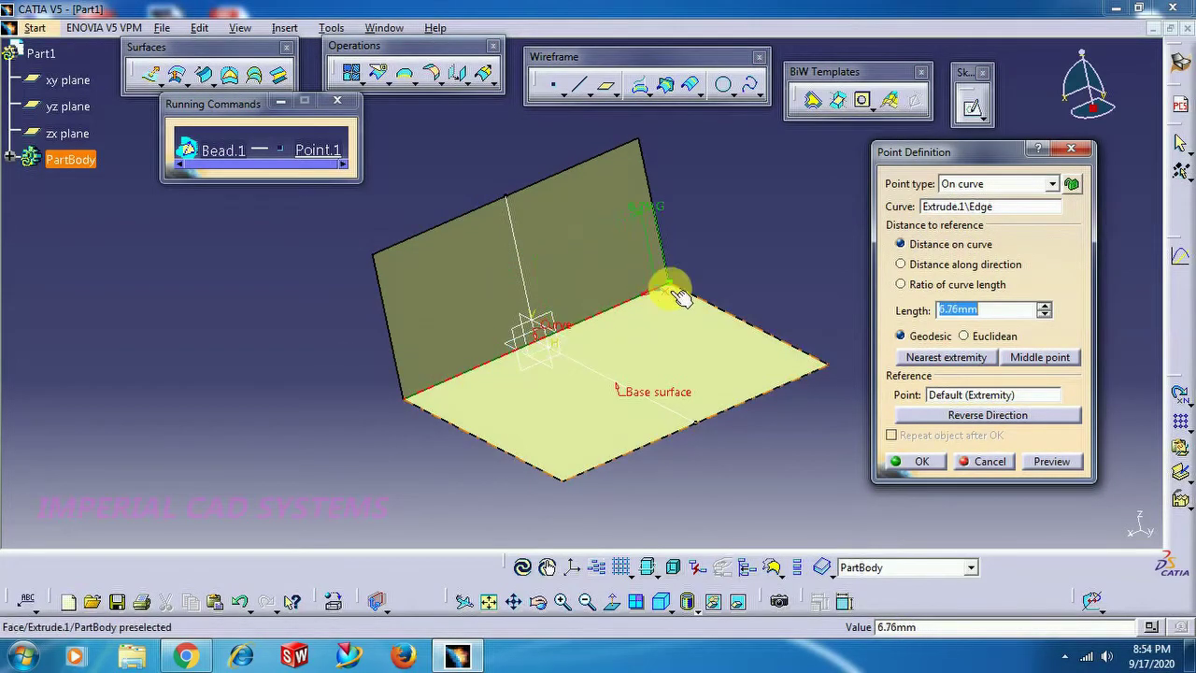
pyautogui.click(614, 308)
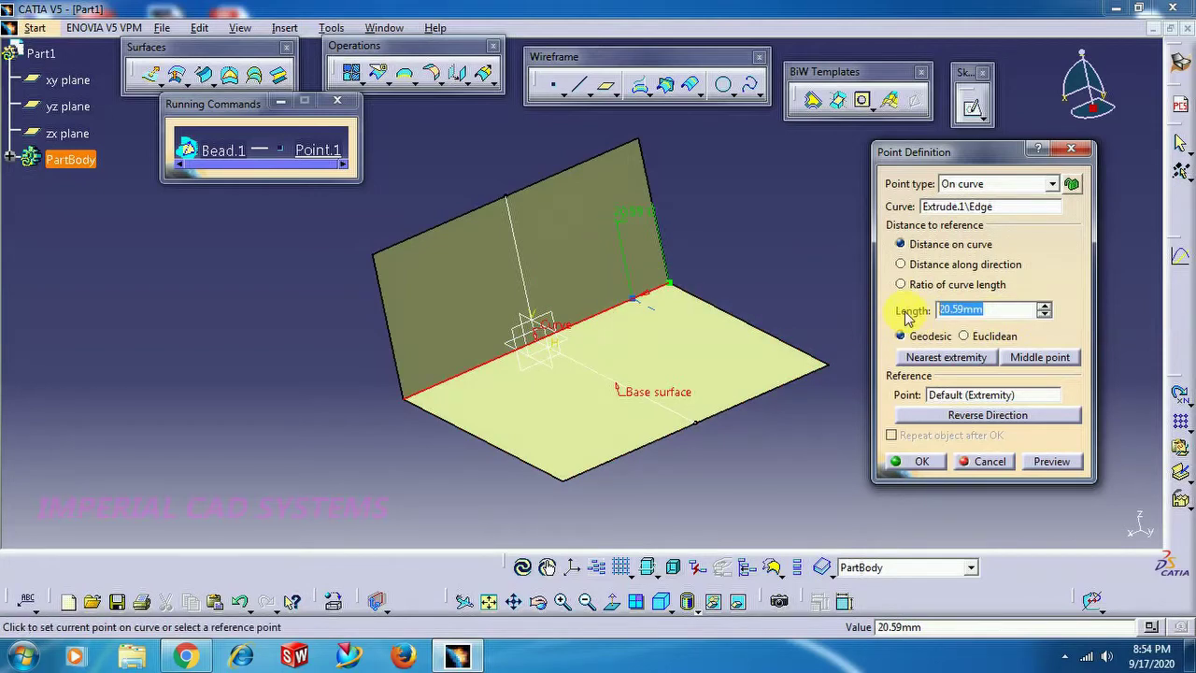
pyautogui.write('2')
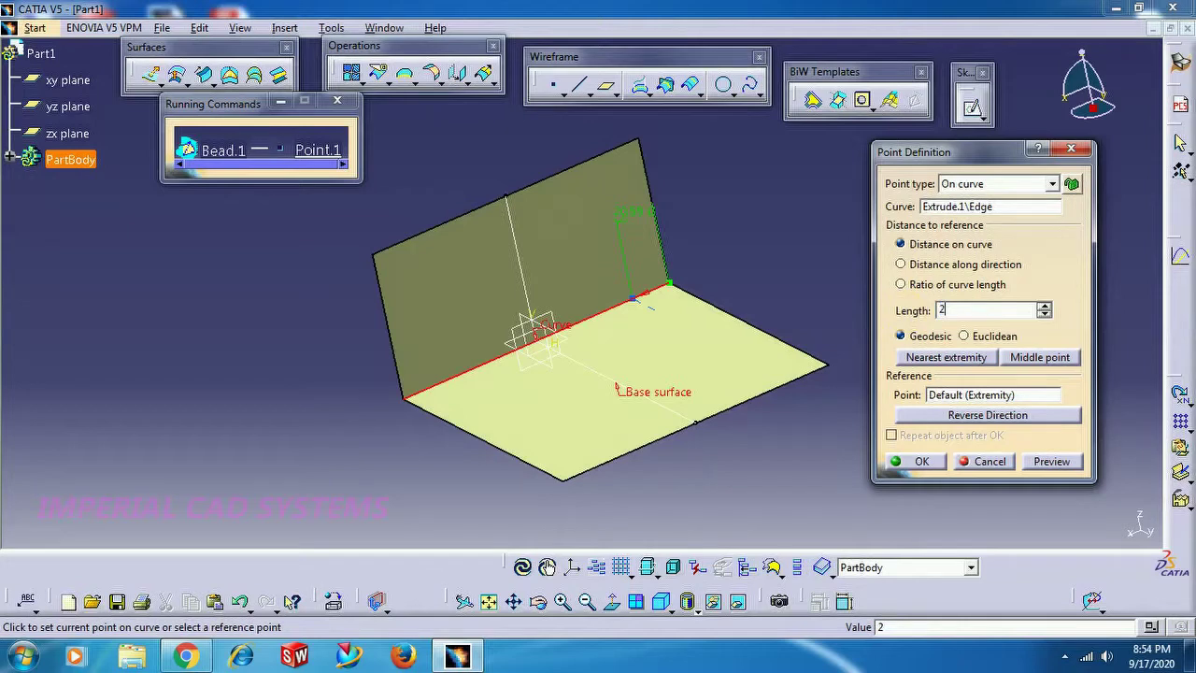
pyautogui.write('5')
pyautogui.press('Return')
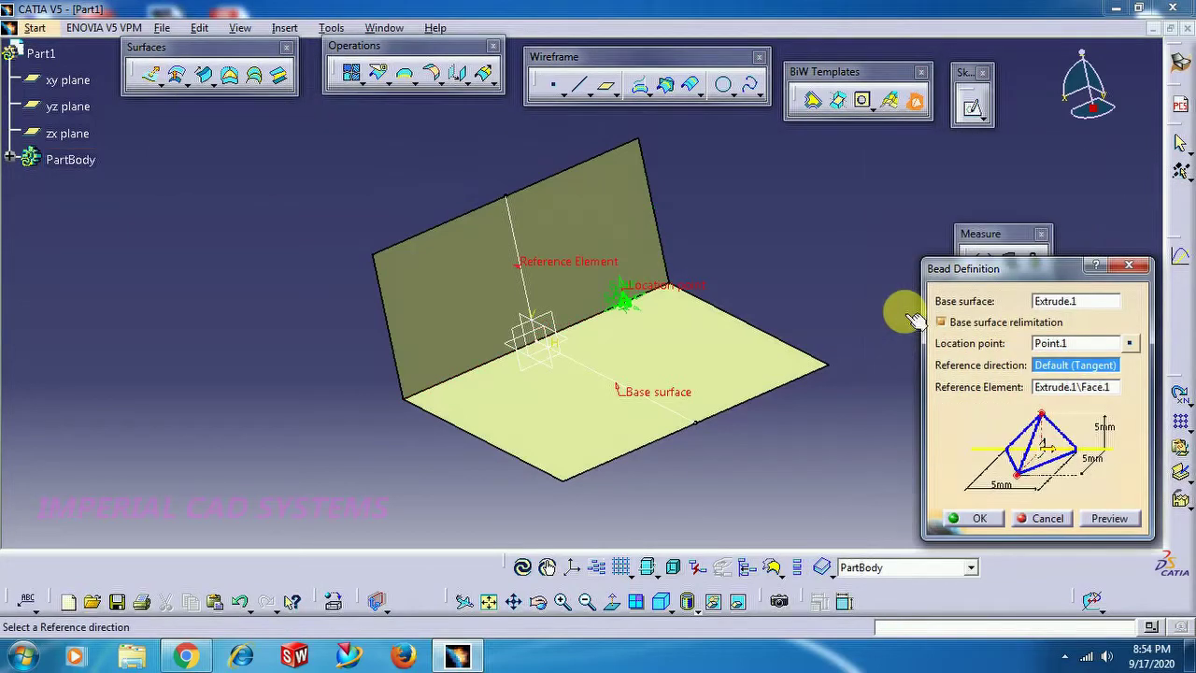
# Step: Set the bead's width along the fold edge to 10 mm and its first height to 15 mm
pyautogui.moveTo(794, 294); pyautogui.dragTo(766, 266, button='middle')
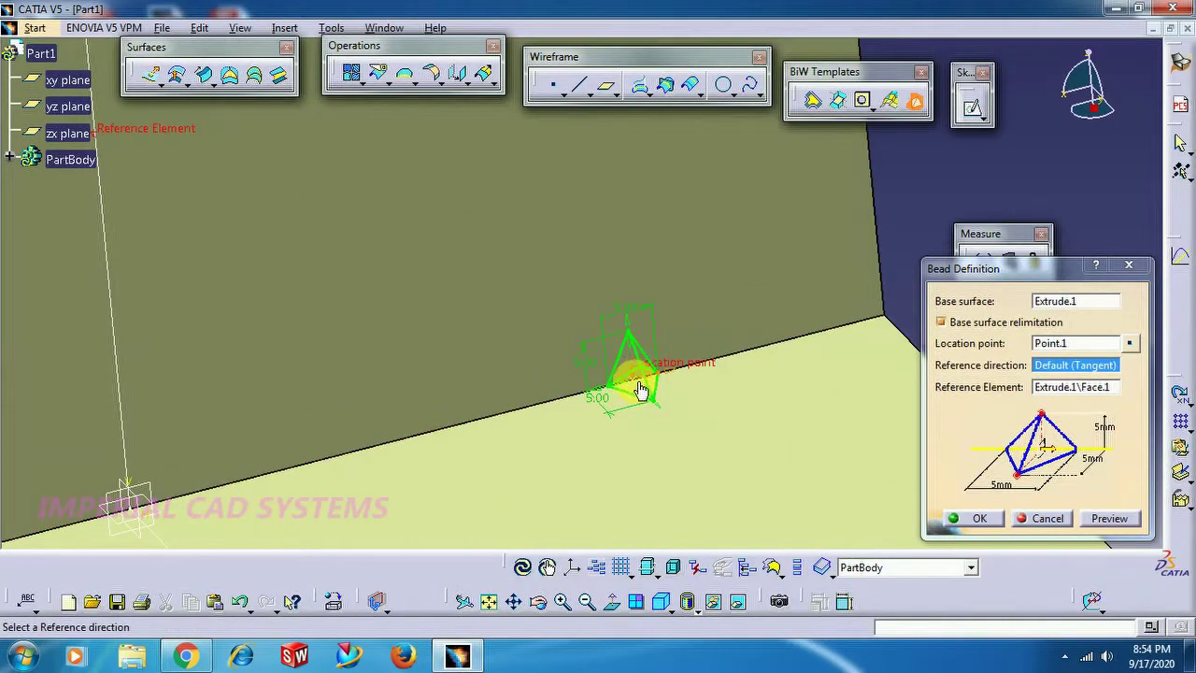
pyautogui.moveTo(688, 384); pyautogui.dragTo(646, 377, button='middle')
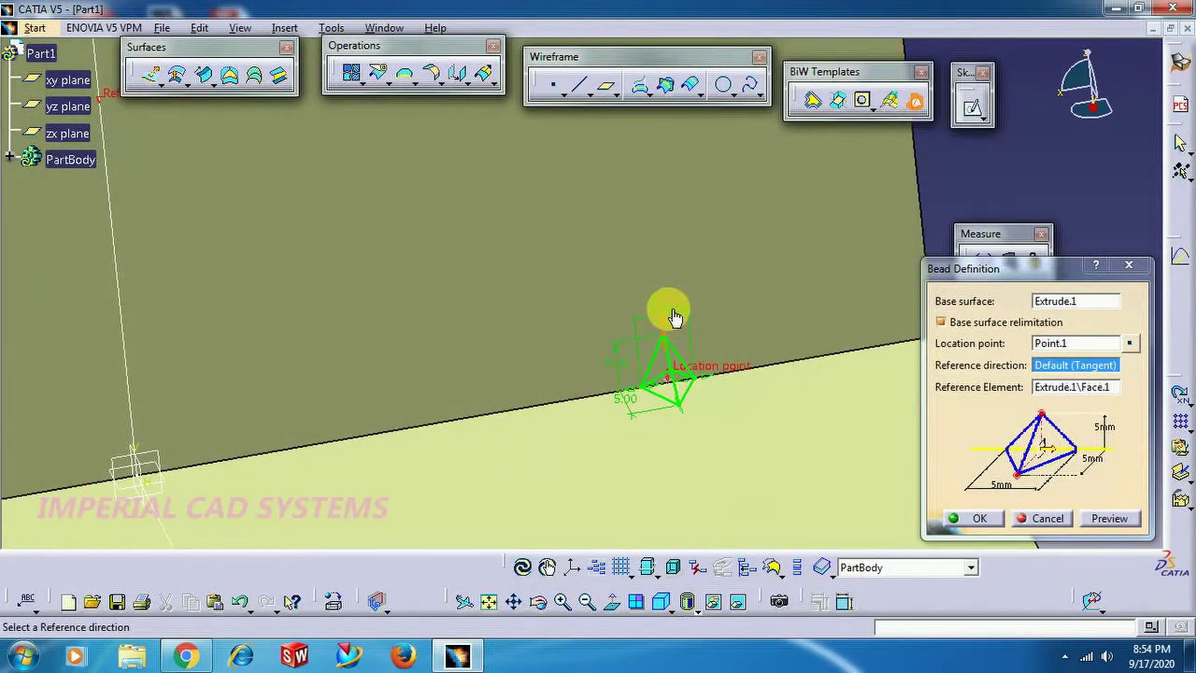
pyautogui.moveTo(636, 411); pyautogui.dragTo(574, 374, button='middle')
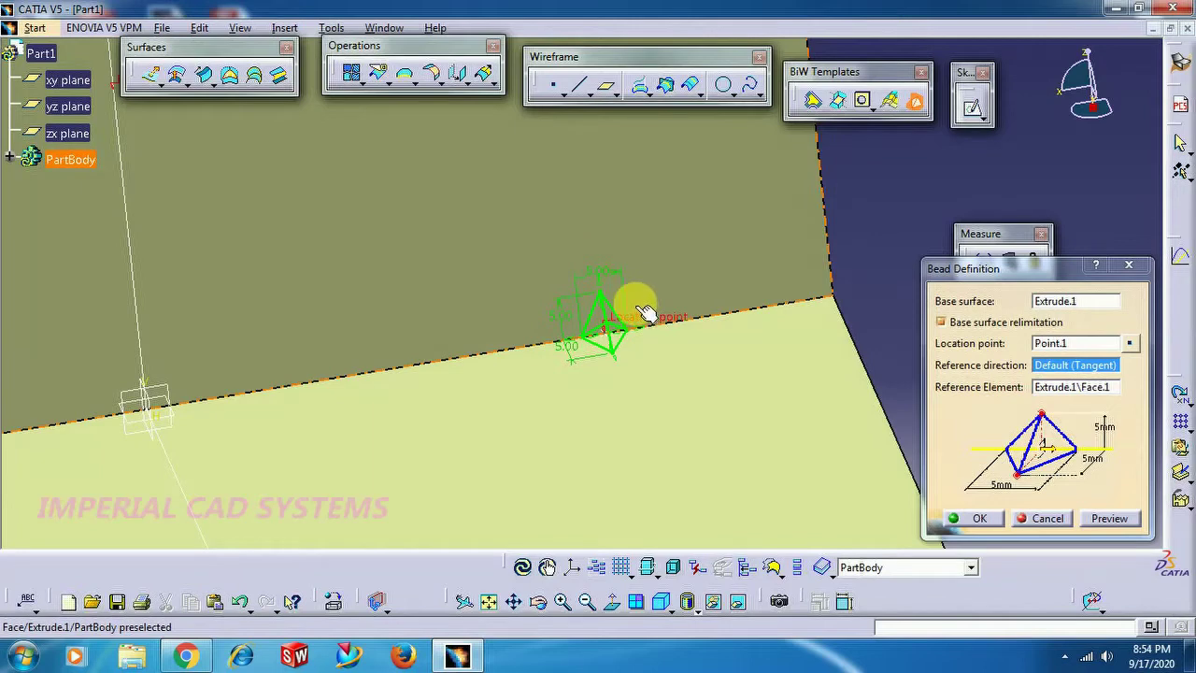
pyautogui.moveTo(476, 275); pyautogui.dragTo(902, 235, button='middle')
pyautogui.moveTo(629, 414); pyautogui.dragTo(781, 248, button='middle')
pyautogui.moveTo(622, 396); pyautogui.dragTo(687, 311, button='middle')
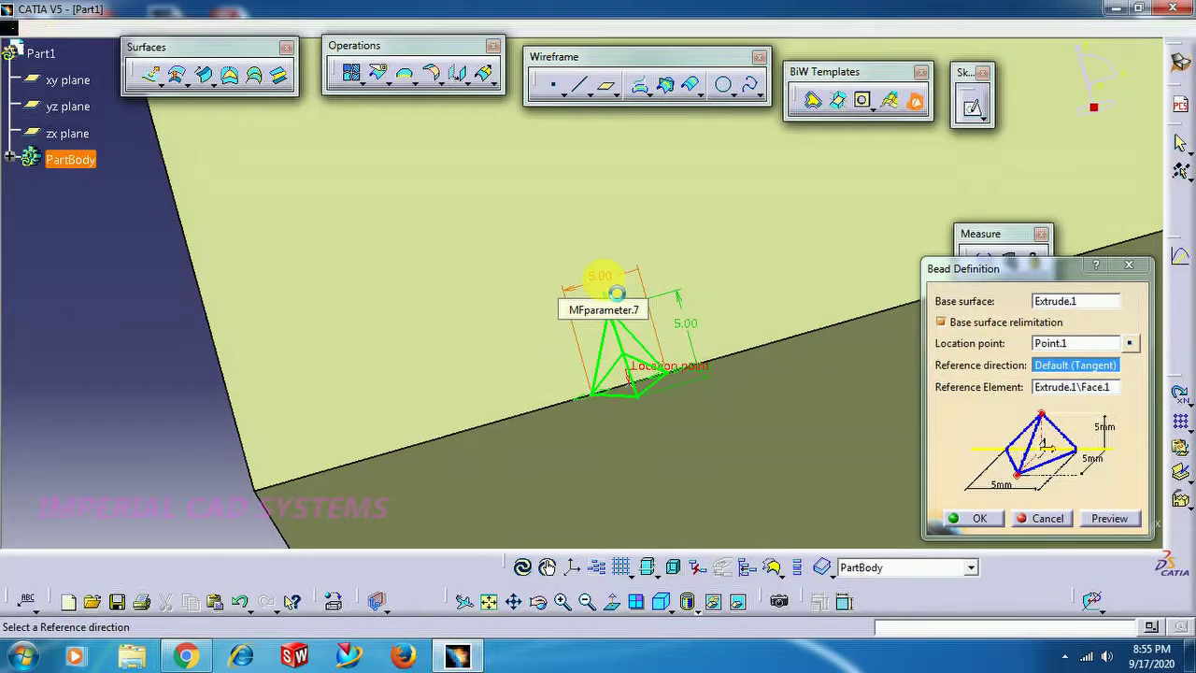
pyautogui.doubleClick(599, 278)
pyautogui.write('10')
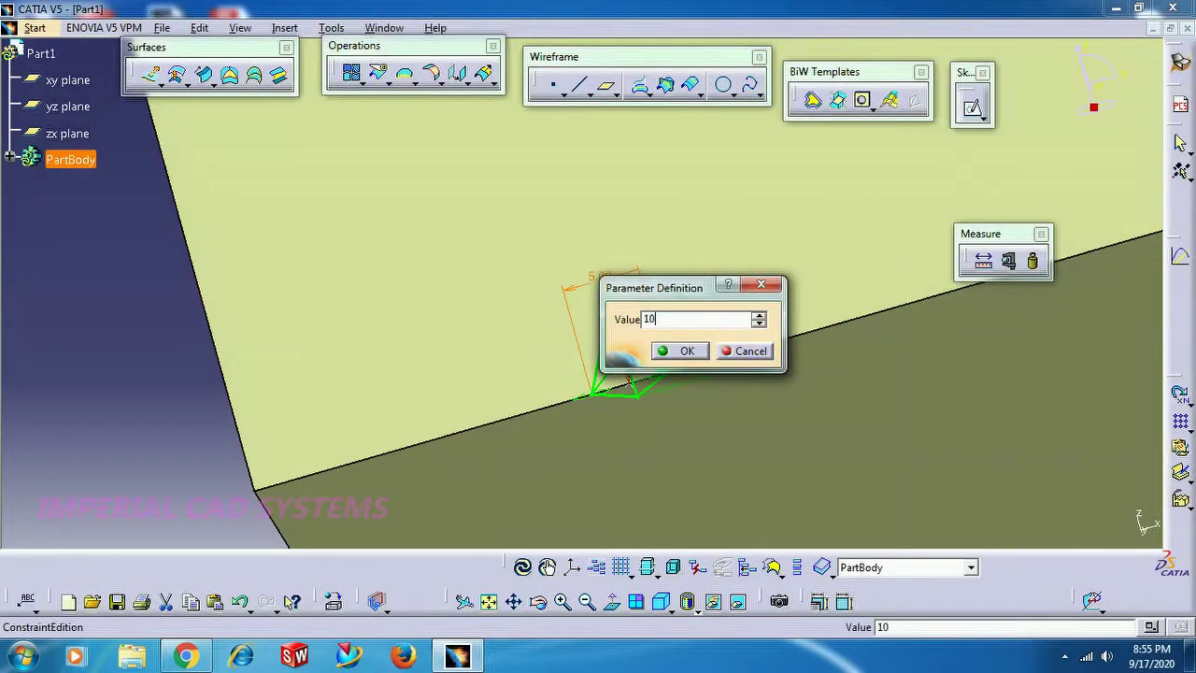
pyautogui.press('Return')
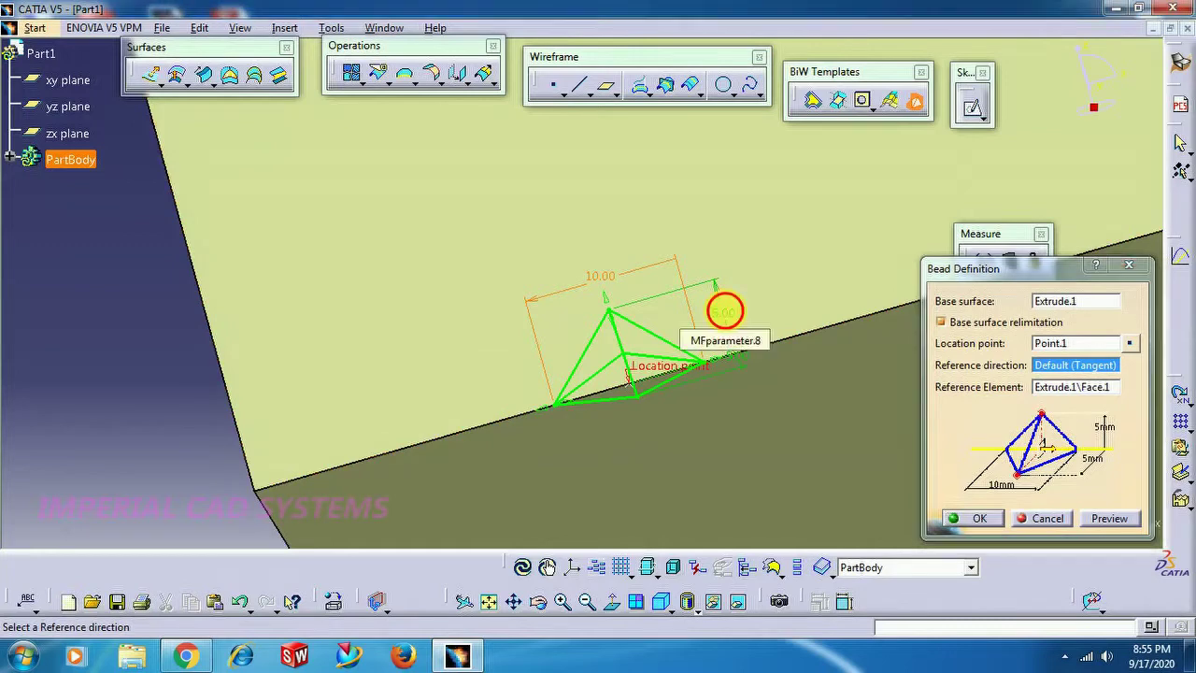
pyautogui.doubleClick(722, 311)
pyautogui.write('15')
pyautogui.press('Return')
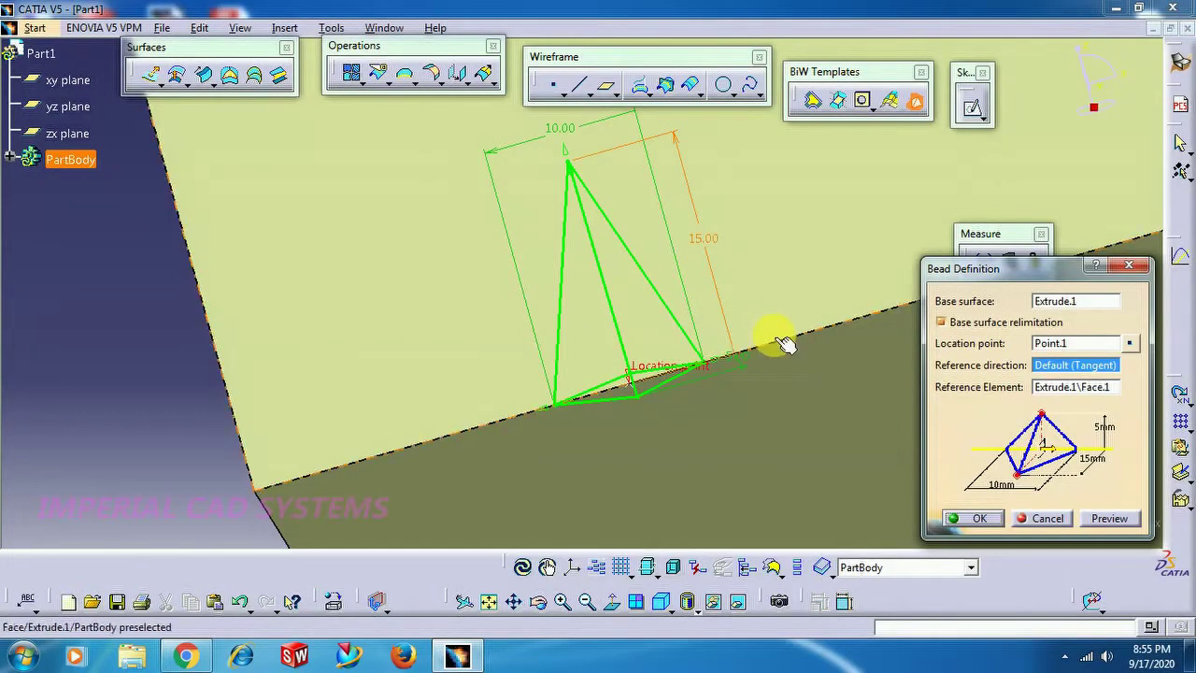
# Step: Set the bead's second height, measured along the horizontal face, to 11 mm
pyautogui.rightClick(772, 338)
pyautogui.click(171, 365)
pyautogui.moveTo(171, 366)
pyautogui.mouseDown(button='middle')
pyautogui.moveTo(177, 454)
pyautogui.moveTo(200, 414)
pyautogui.moveTo(208, 548)
pyautogui.moveTo(420, 356)
pyautogui.moveTo(281, 401)
pyautogui.moveTo(389, 392)
pyautogui.mouseUp(button='middle')
pyautogui.moveTo(644, 336)
pyautogui.mouseDown(button='middle')
pyautogui.moveTo(445, 374)
pyautogui.moveTo(476, 427)
pyautogui.moveTo(821, 351)
pyautogui.moveTo(477, 395)
pyautogui.moveTo(604, 366)
pyautogui.moveTo(683, 219)
pyautogui.moveTo(580, 446)
pyautogui.moveTo(601, 489)
pyautogui.moveTo(608, 454)
pyautogui.moveTo(659, 446)
pyautogui.moveTo(764, 308)
pyautogui.moveTo(644, 349)
pyautogui.mouseUp(button='middle')
pyautogui.moveTo(546, 383); pyautogui.dragTo(633, 361, button='middle')
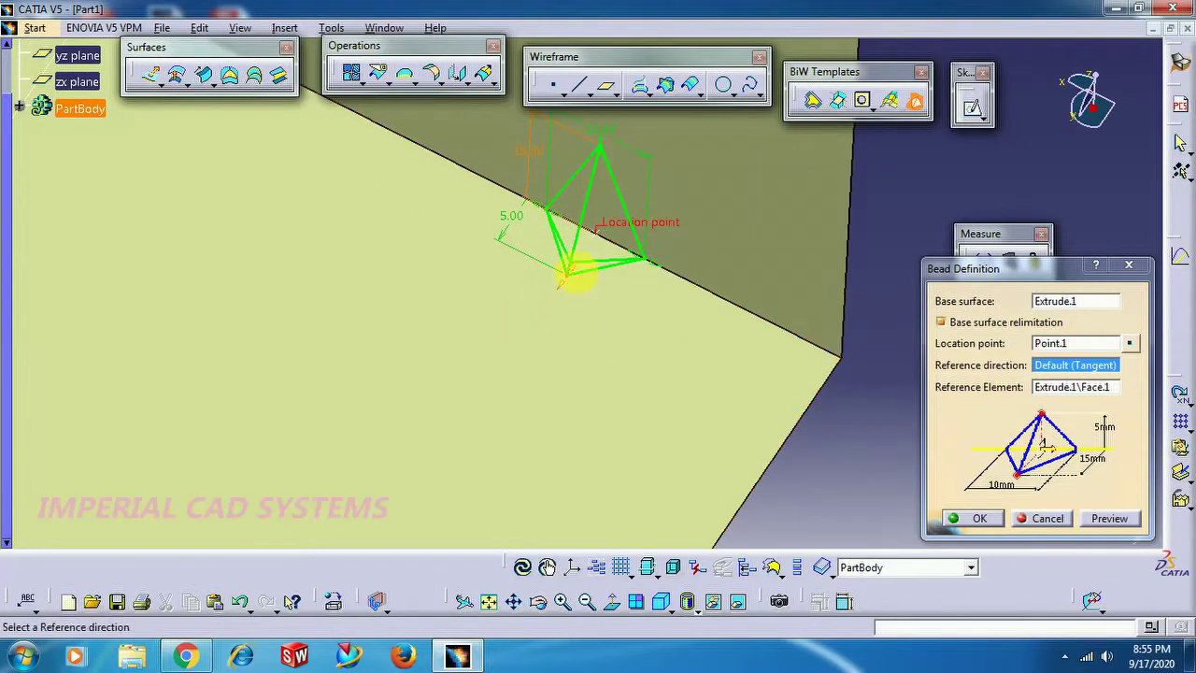
pyautogui.doubleClick(520, 224)
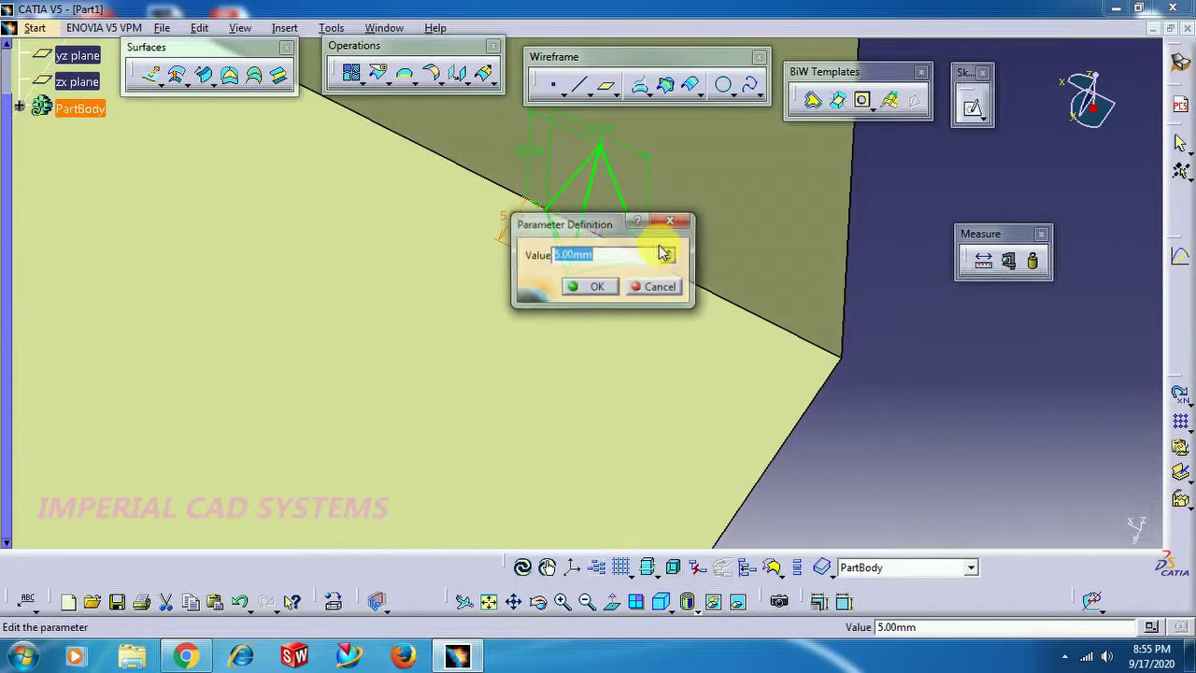
pyautogui.click(669, 254)
pyautogui.click(669, 254)
pyautogui.click(596, 287)
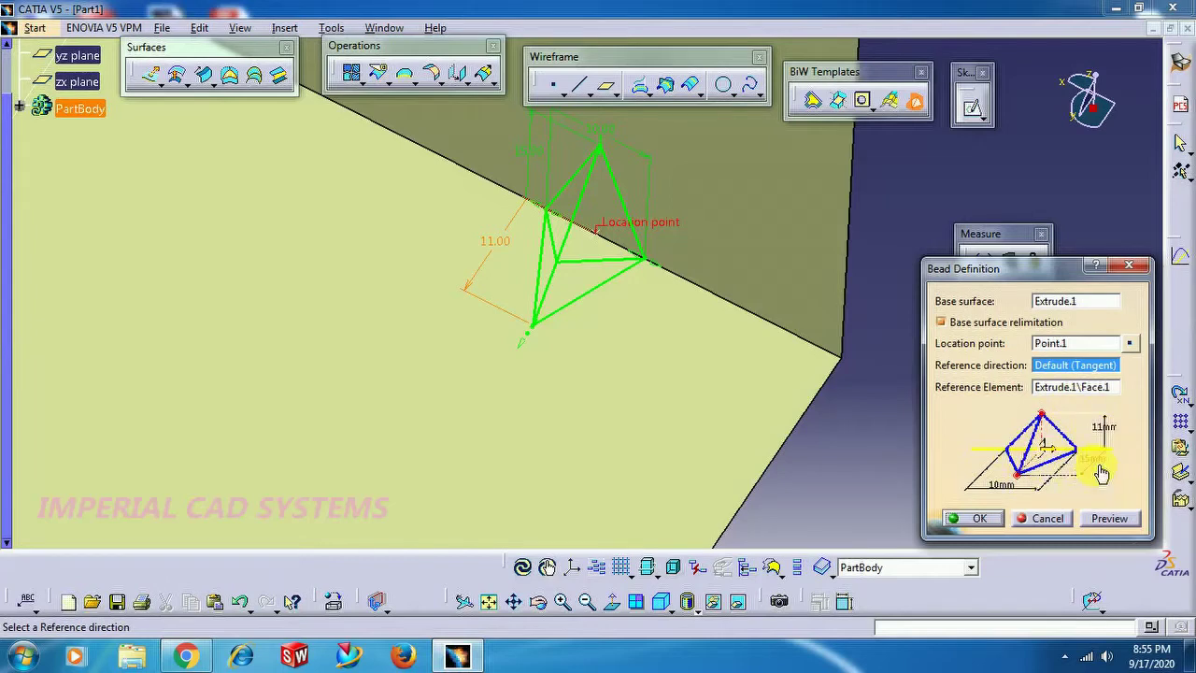
# Step: Change the bead's width along the fold edge to 16 mm
pyautogui.doubleClick(1008, 494)
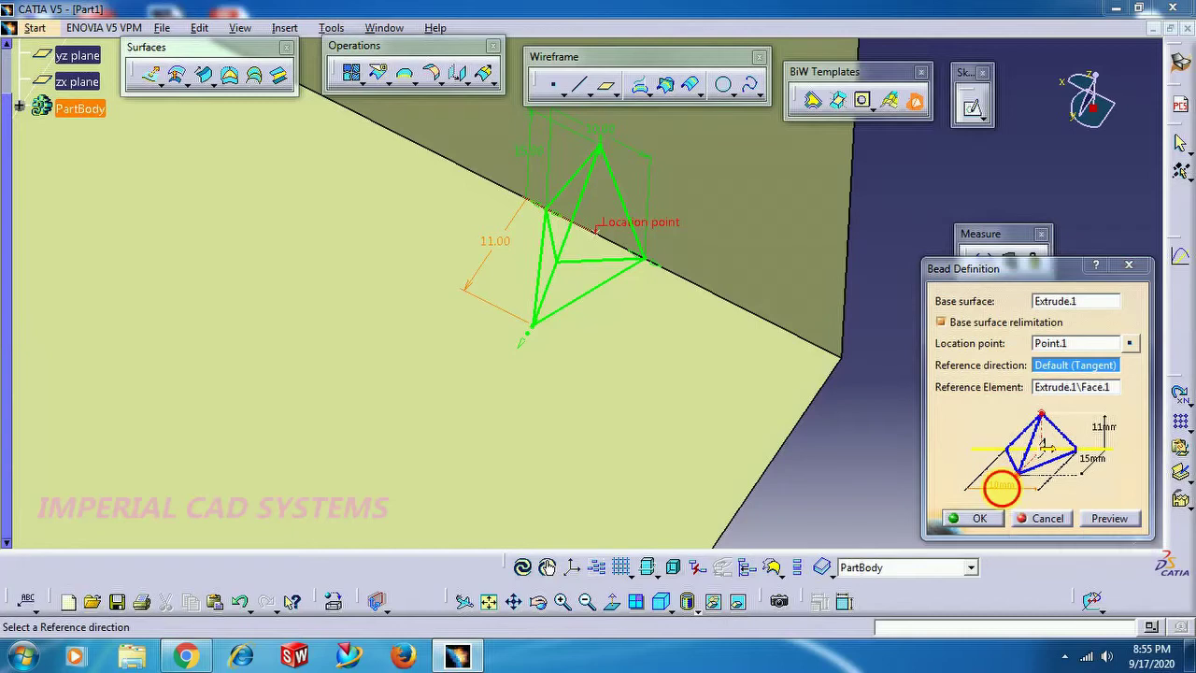
pyautogui.click(1124, 524)
pyautogui.click(1123, 524)
pyautogui.click(1123, 526)
pyautogui.click(1123, 525)
pyautogui.click(1123, 525)
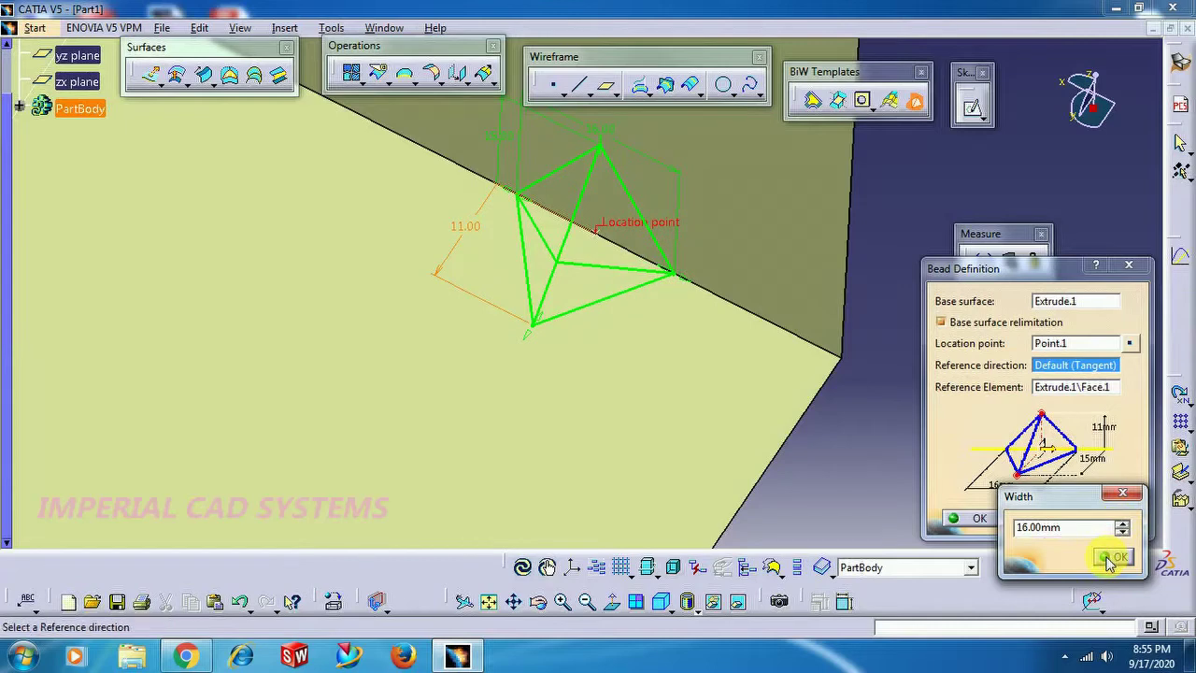
pyautogui.click(1112, 557)
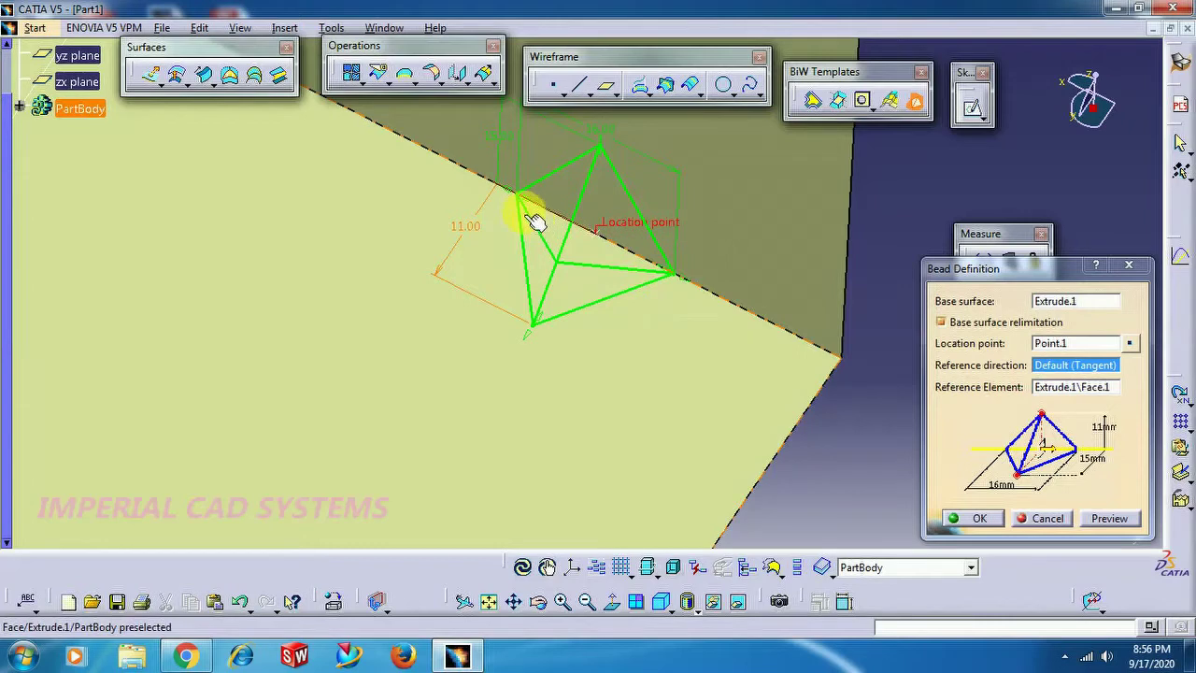
# Step: Change the bead's second height, first trying 10 mm and finally setting it to 12 mm
pyautogui.doubleClick(465, 242)
pyautogui.write('10')
pyautogui.press('Return')
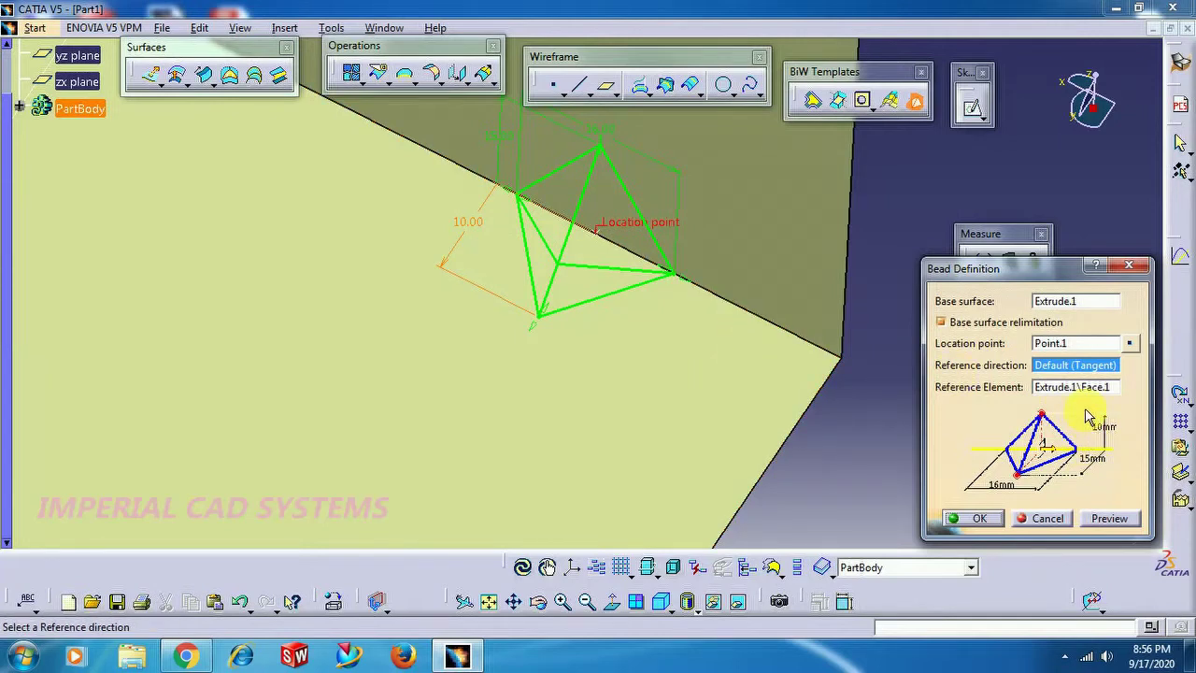
pyautogui.doubleClick(1105, 432)
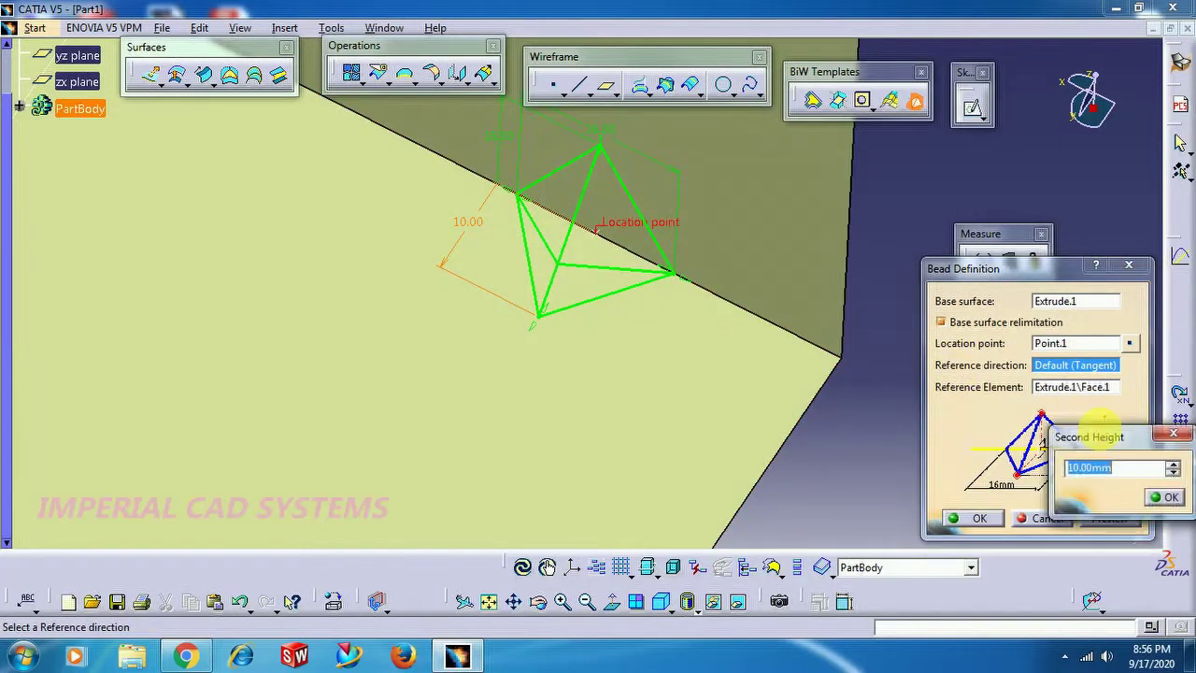
pyautogui.write('12')
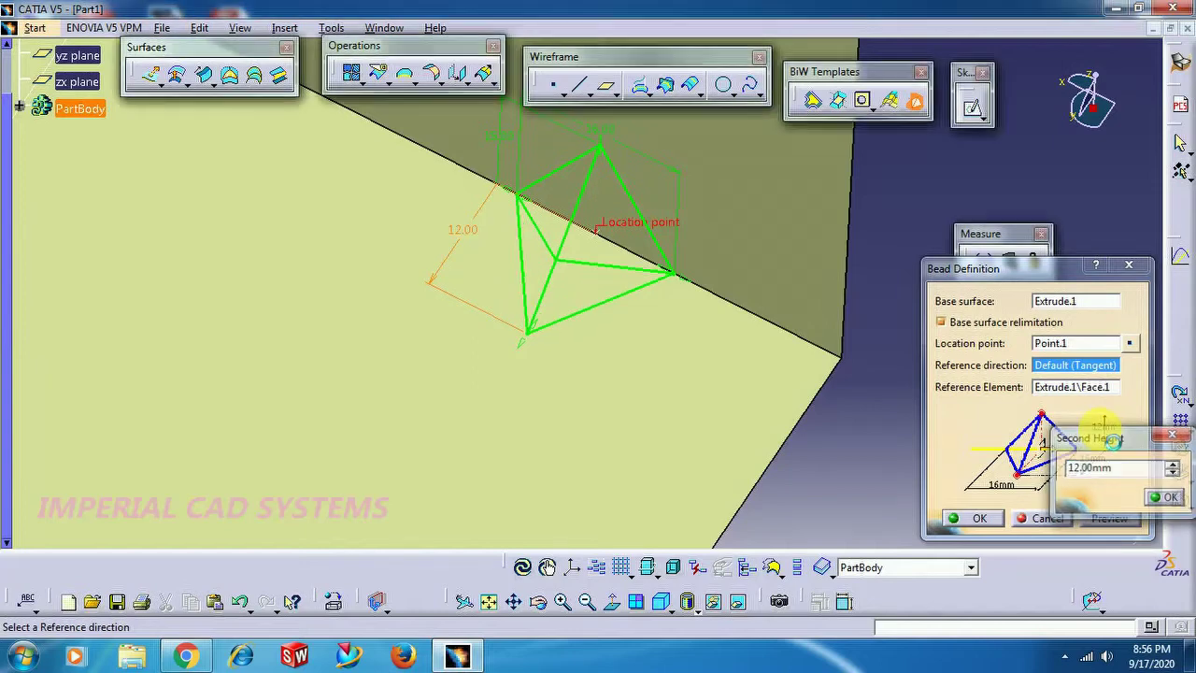
pyautogui.press('Return')
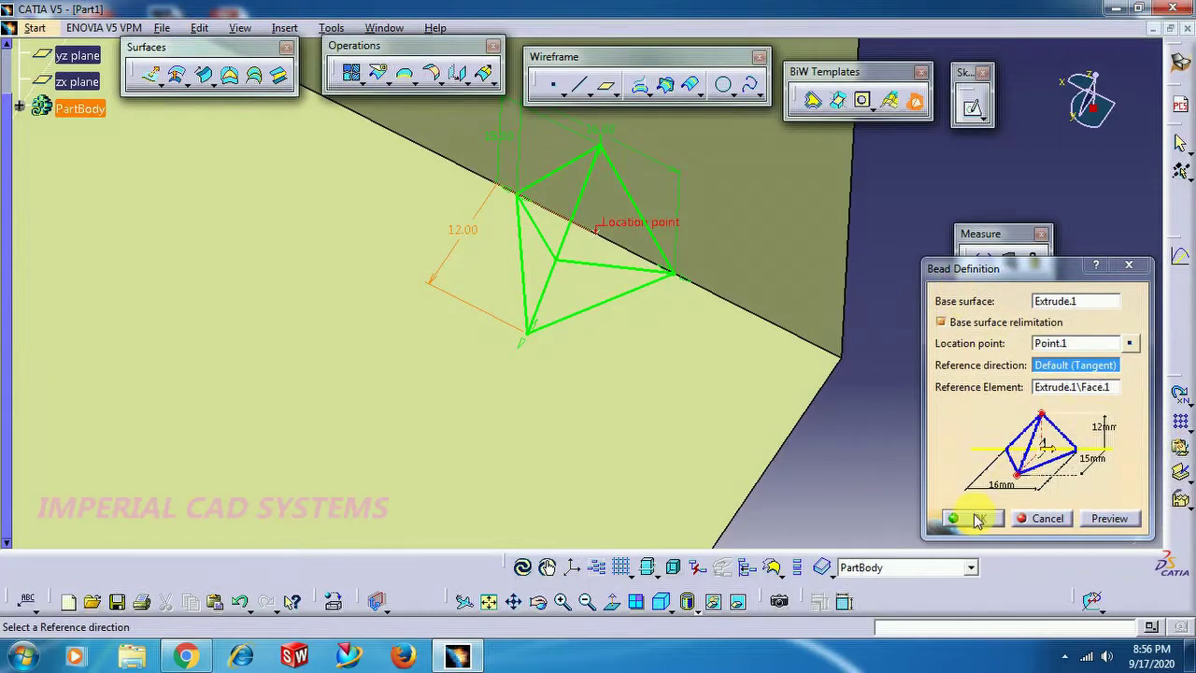
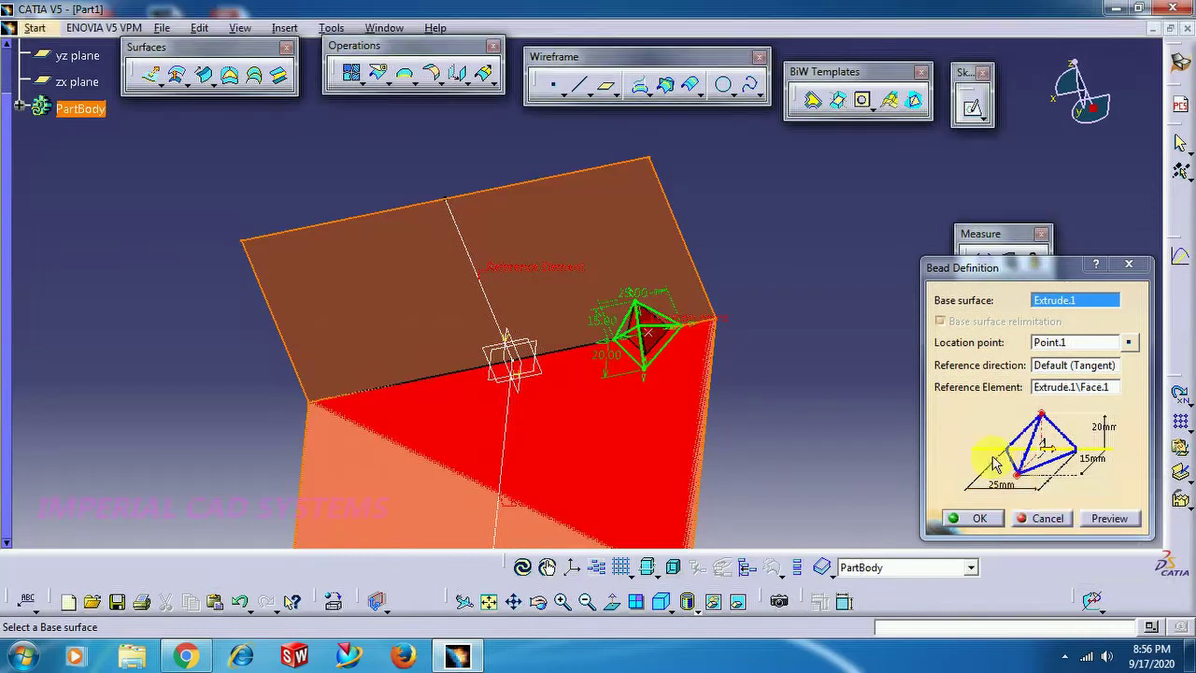
# Step: Set the first height of the reopened bead to 20 mm and apply the definition
pyautogui.doubleClick(1092, 472)
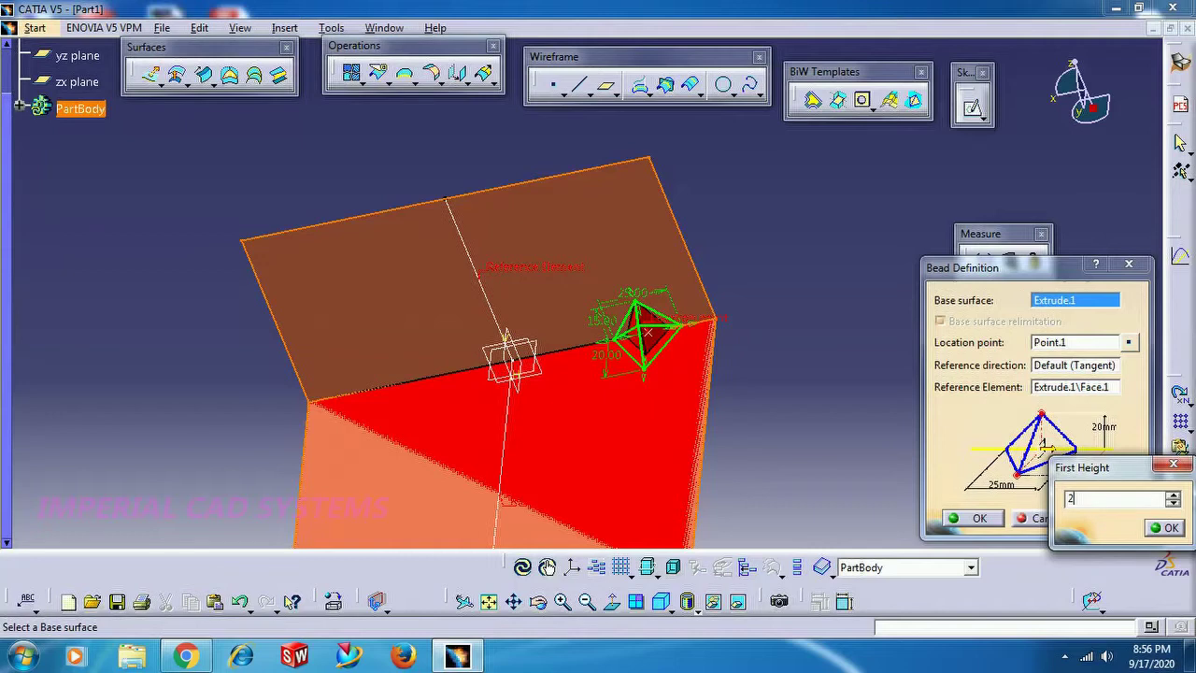
pyautogui.press('Return')
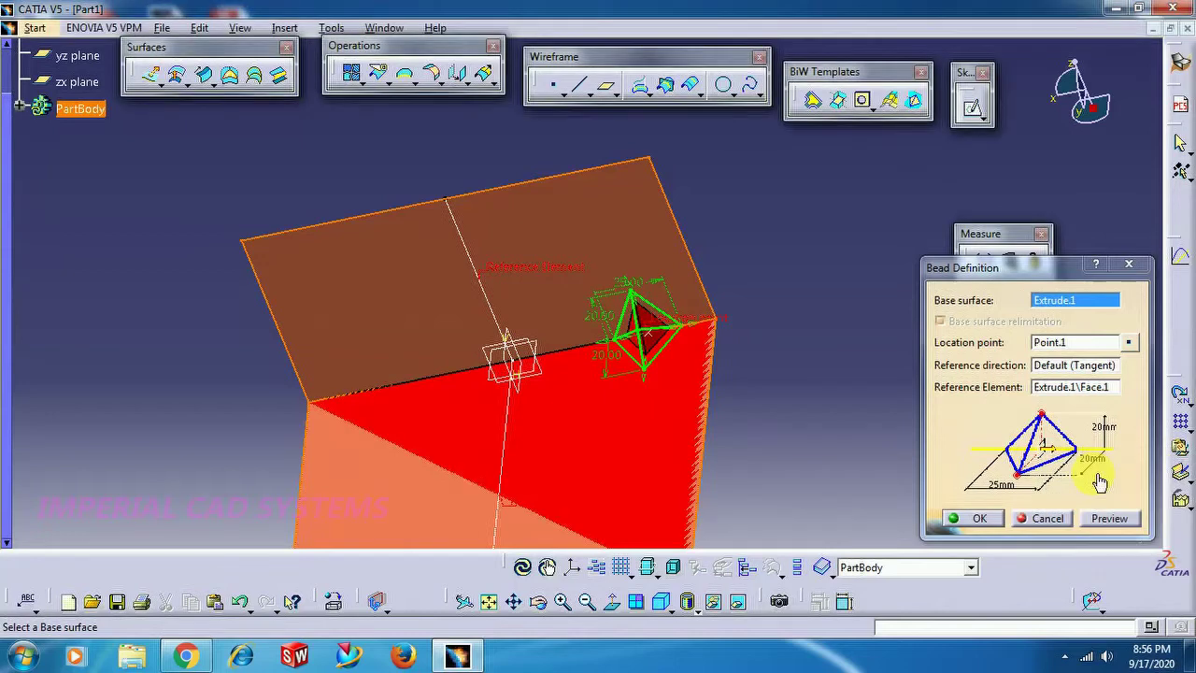
pyautogui.click(993, 521)
# Step: Examine the finished bead on the fold edge from several sides and list the features contained in PartBody
pyautogui.moveTo(529, 326); pyautogui.dragTo(890, 255, button='middle')
pyautogui.moveTo(452, 301); pyautogui.dragTo(610, 262, button='middle')
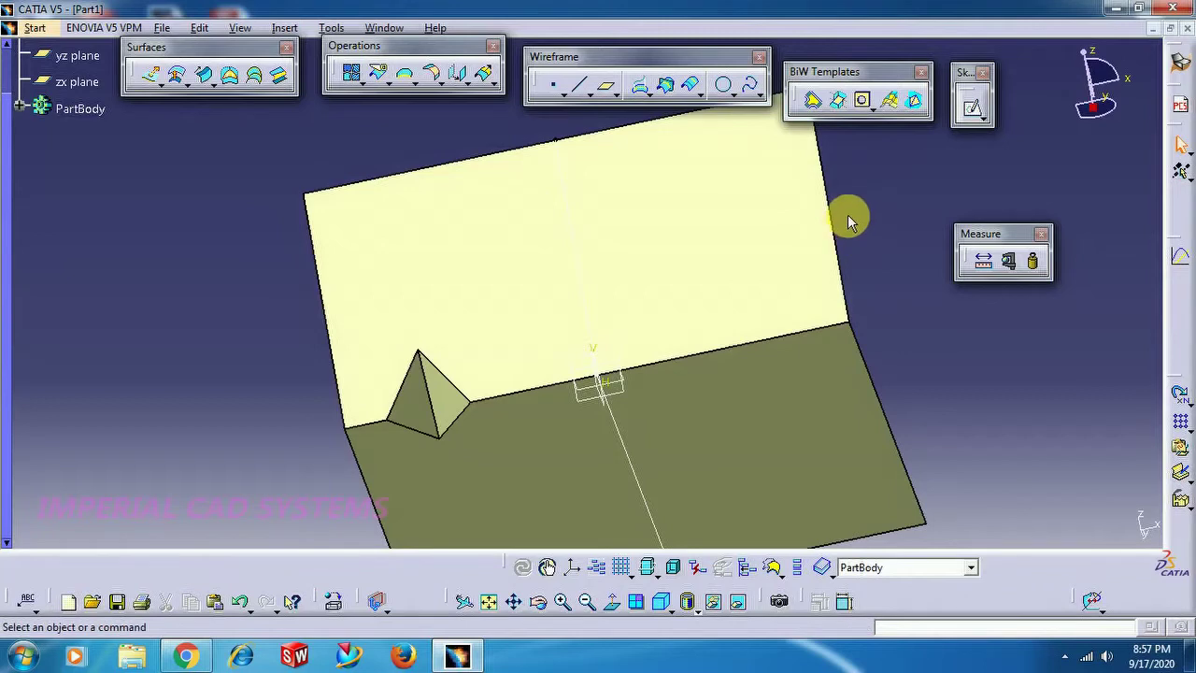
pyautogui.moveTo(848, 218); pyautogui.dragTo(288, 252, button='middle')
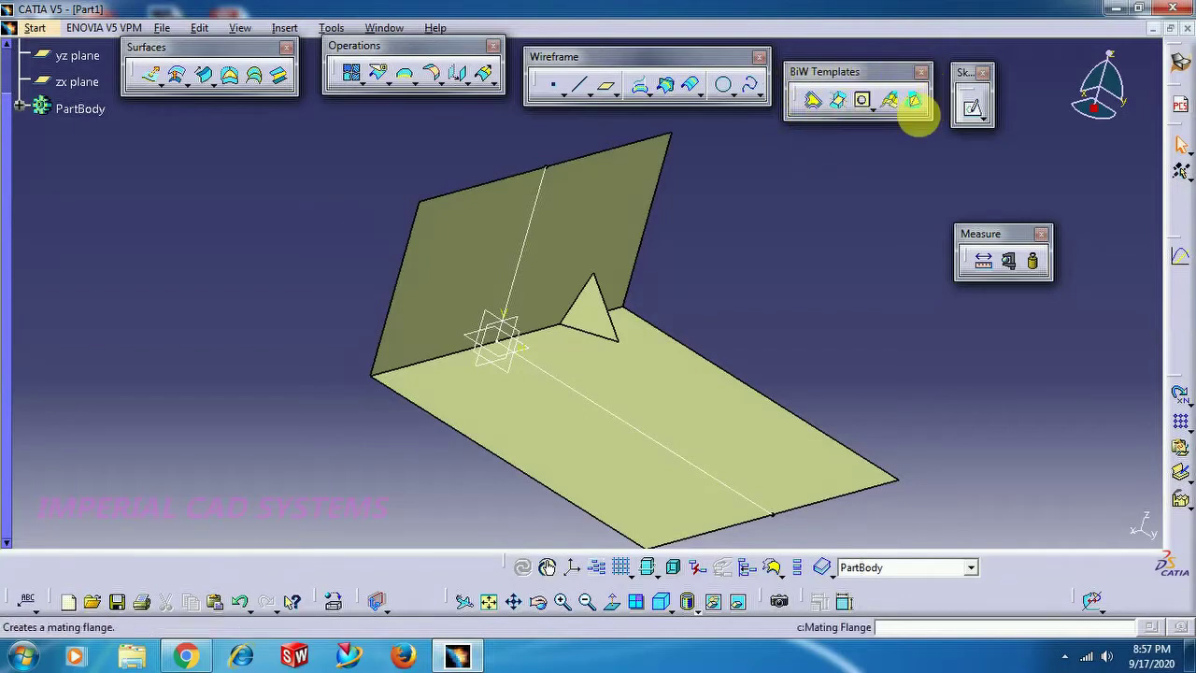
pyautogui.moveTo(769, 184); pyautogui.dragTo(769, 184, button='middle')
pyautogui.moveTo(775, 237)
pyautogui.mouseDown(button='middle')
pyautogui.moveTo(705, 286)
pyautogui.moveTo(676, 261)
pyautogui.moveTo(574, 286)
pyautogui.moveTo(783, 218)
pyautogui.mouseUp(button='middle')
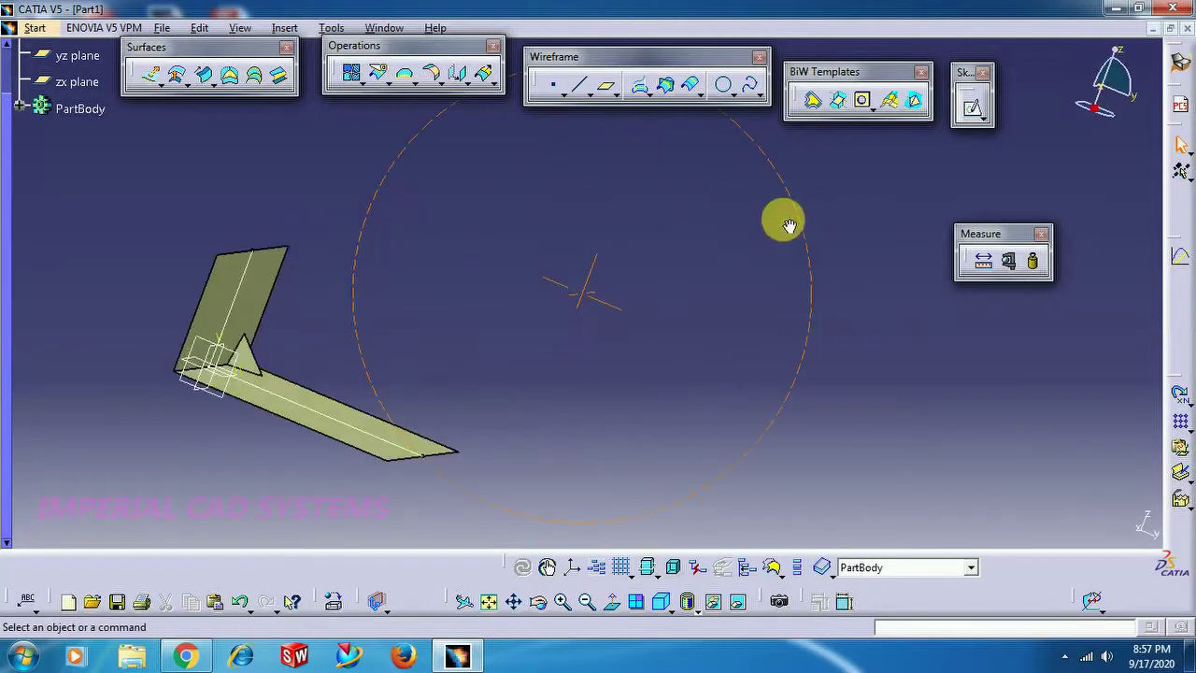
pyautogui.moveTo(416, 318); pyautogui.dragTo(687, 292, button='middle')
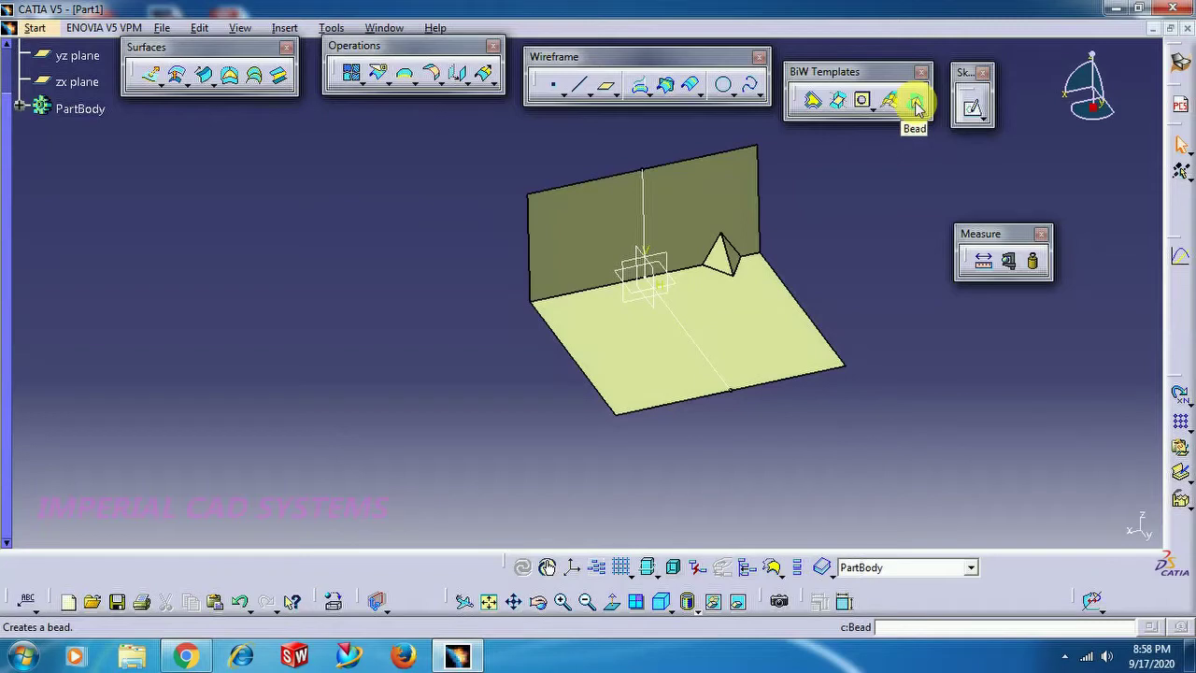
pyautogui.middleClick(866, 230)
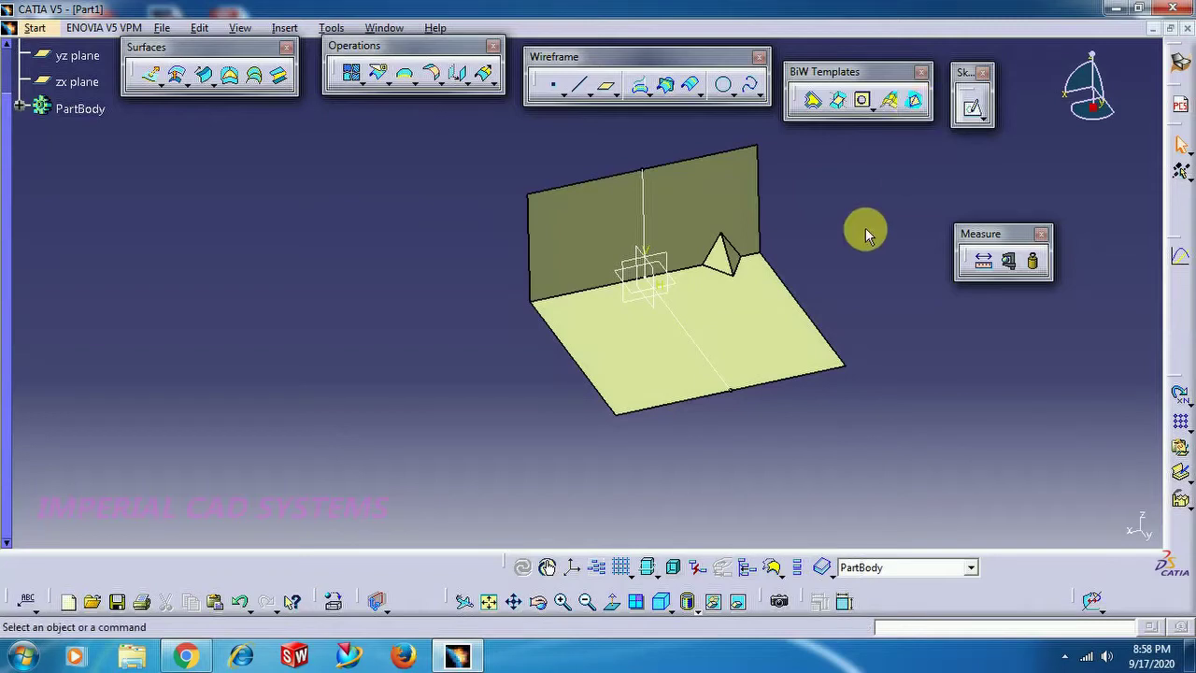
pyautogui.moveTo(908, 258)
pyautogui.mouseDown(button='middle')
pyautogui.moveTo(664, 309)
pyautogui.moveTo(884, 256)
pyautogui.moveTo(906, 297)
pyautogui.moveTo(906, 259)
pyautogui.mouseUp(button='middle')
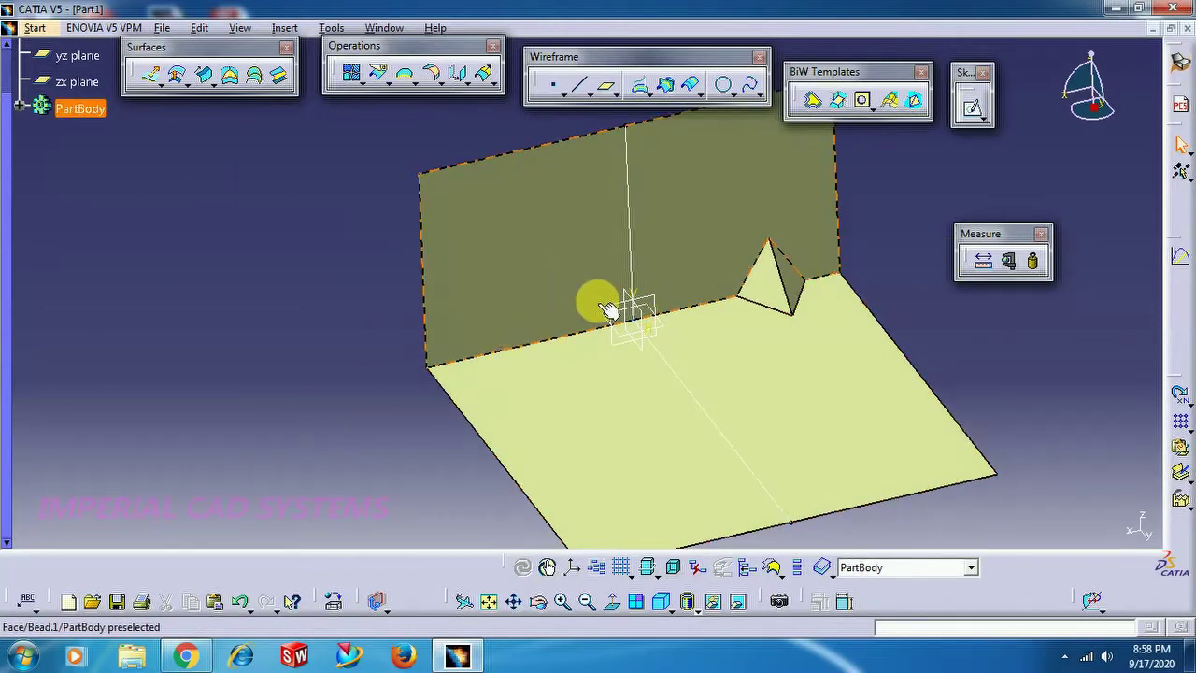
pyautogui.click(20, 108)
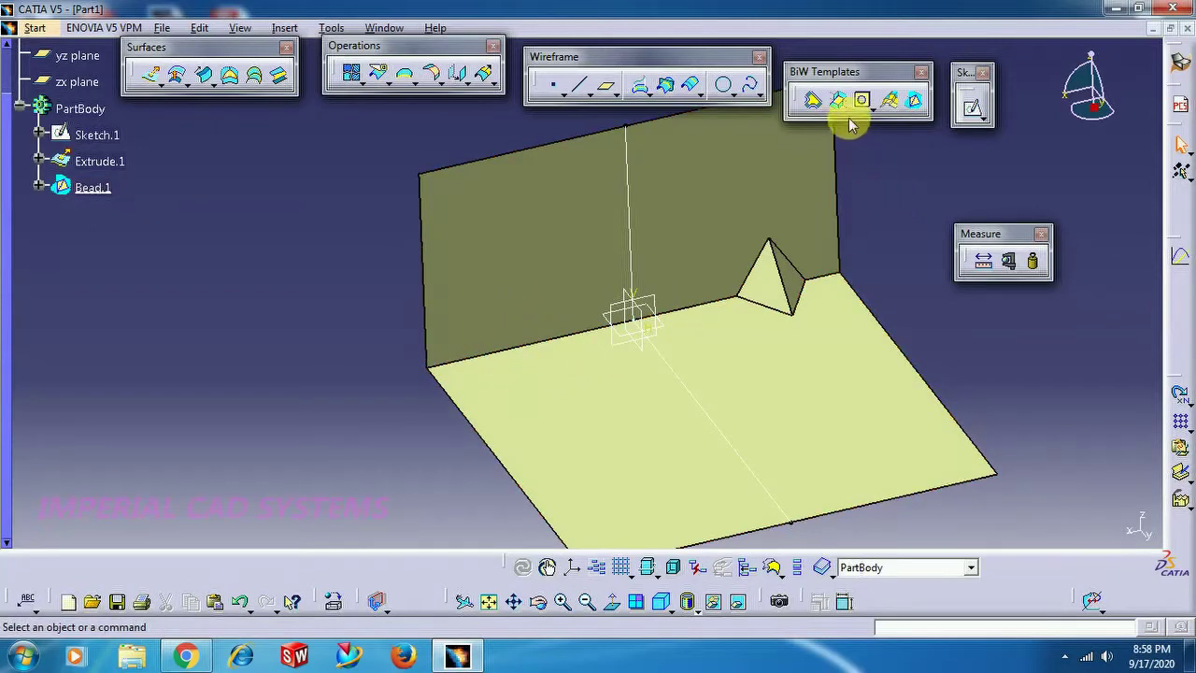
pyautogui.click(810, 101)
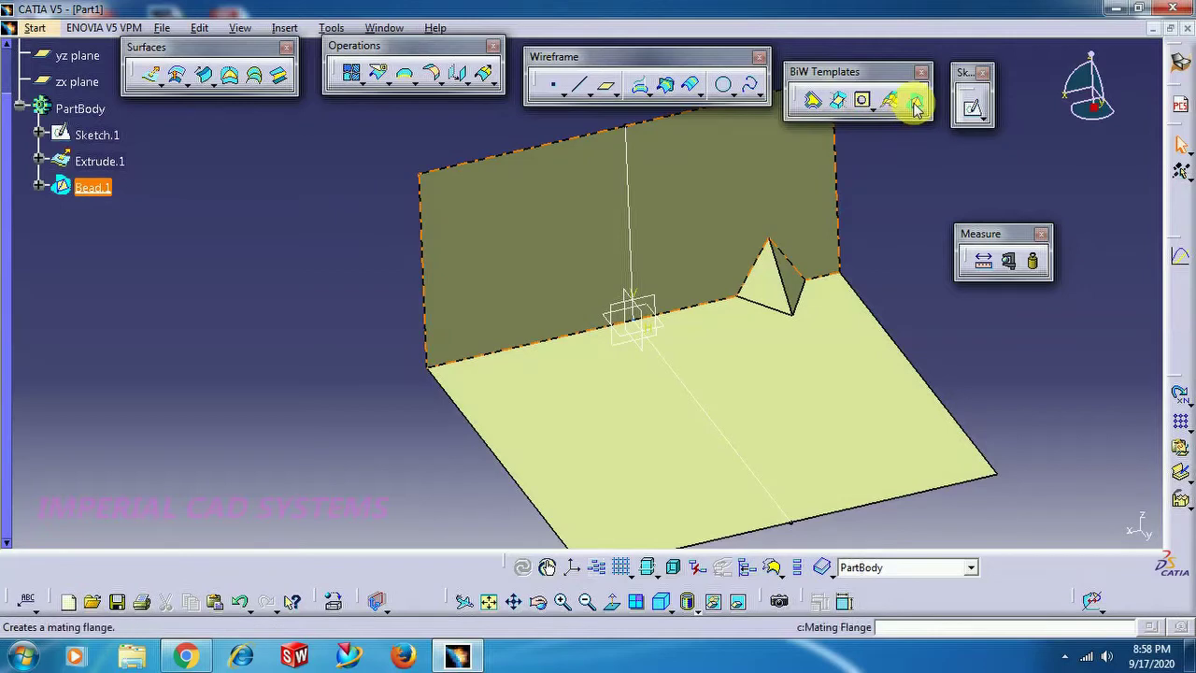
# Step: Create a reference plane offset about 37 mm from the yz plane, on the side away from the bead
pyautogui.click(608, 85)
pyautogui.click(645, 297)
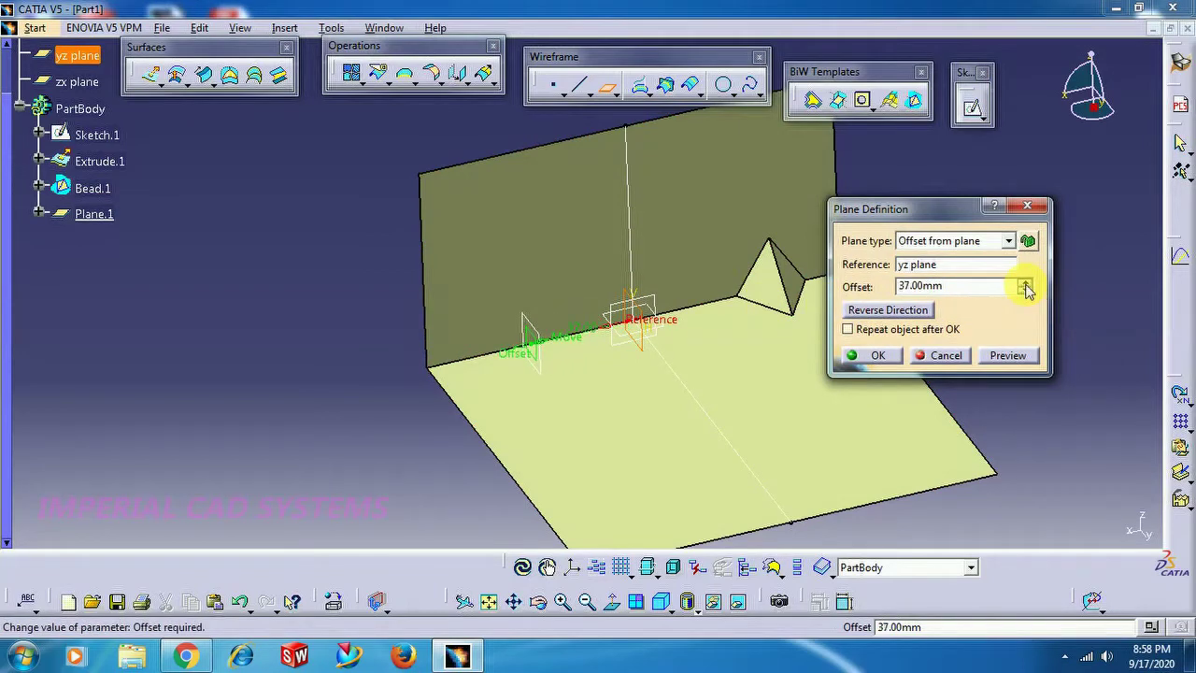
pyautogui.click(1025, 282)
pyautogui.click(893, 360)
# Step: Sketch on the offset plane a diagonal line about 34 mm long, joining the vertical wall to the horizontal wall
pyautogui.moveTo(289, 386); pyautogui.dragTo(752, 220, button='middle')
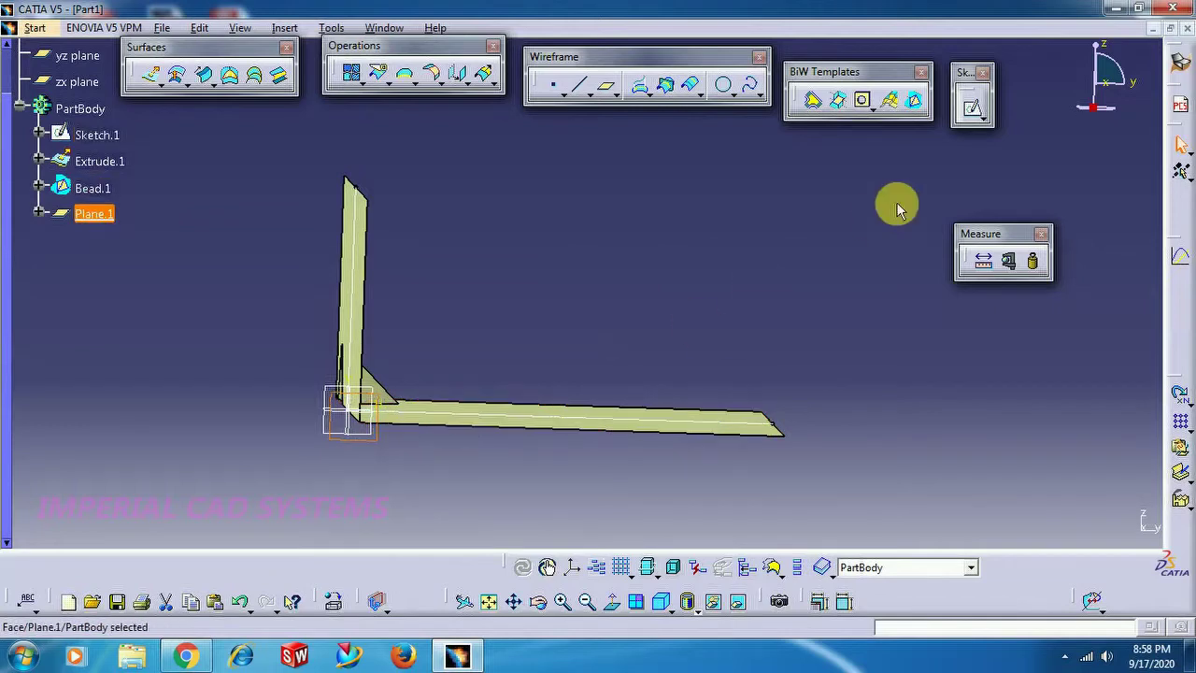
pyautogui.click(973, 108)
pyautogui.moveTo(548, 308); pyautogui.dragTo(742, 203, button='middle')
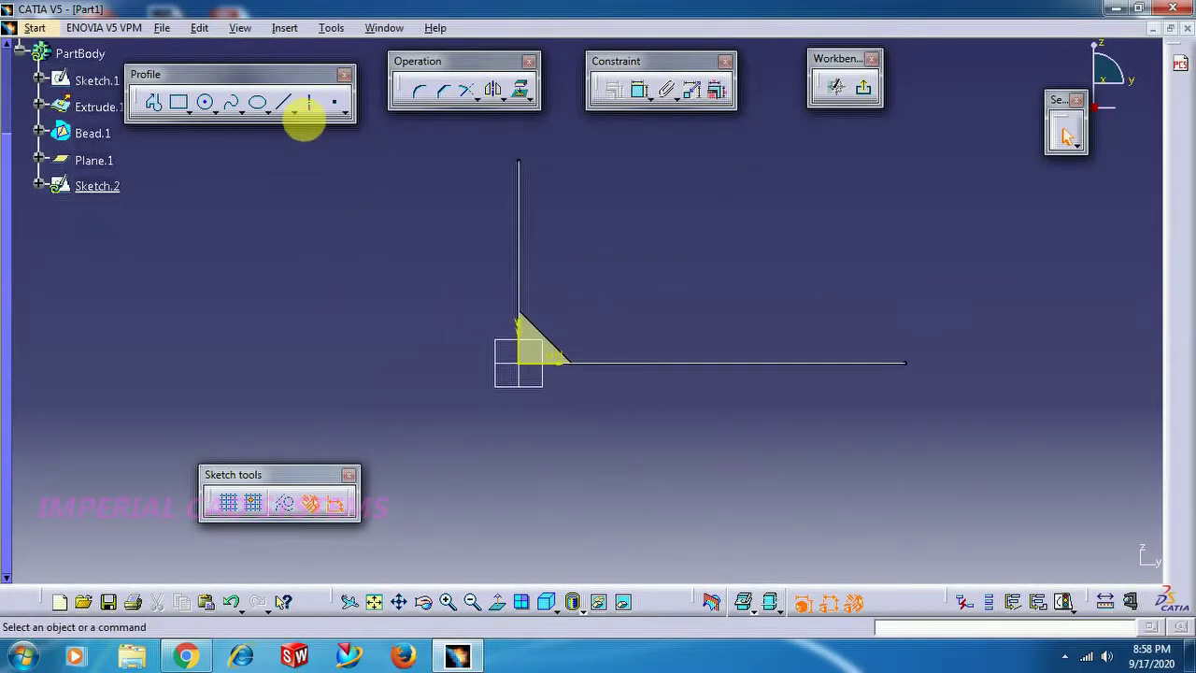
pyautogui.click(285, 105)
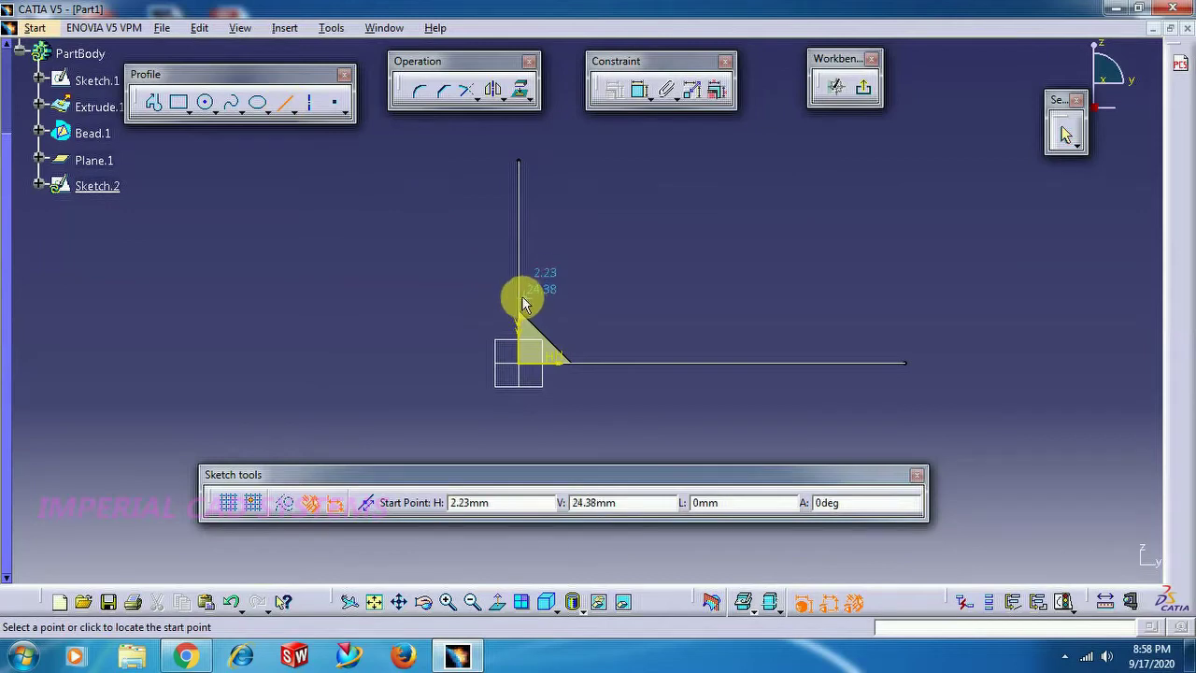
pyautogui.click(525, 298)
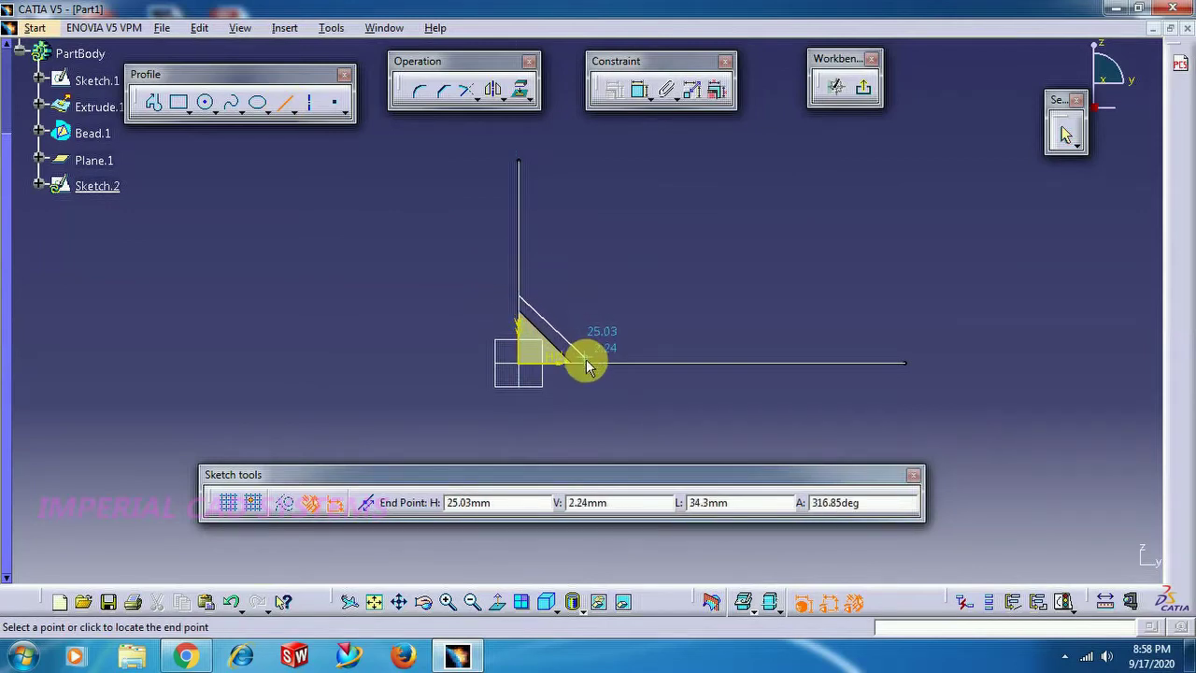
pyautogui.click(592, 358)
pyautogui.click(706, 252)
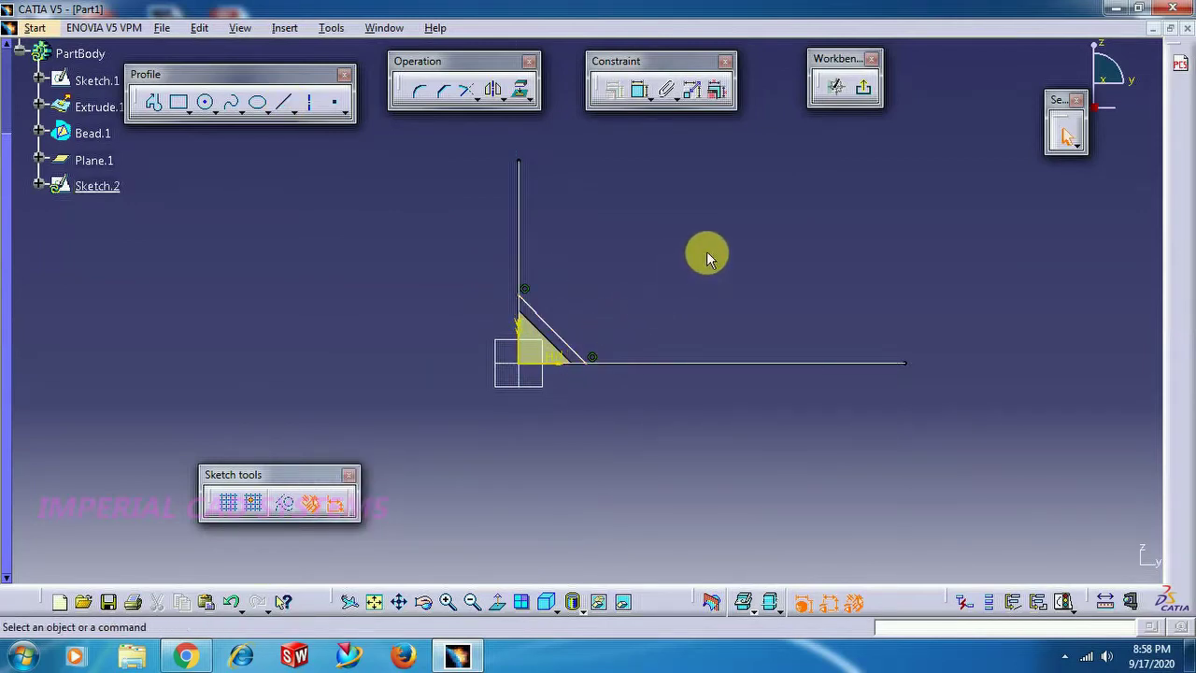
pyautogui.click(862, 89)
pyautogui.moveTo(775, 272)
pyautogui.mouseDown(button='middle')
pyautogui.moveTo(774, 256)
pyautogui.moveTo(573, 339)
pyautogui.moveTo(548, 280)
pyautogui.moveTo(514, 288)
pyautogui.mouseUp(button='middle')
pyautogui.click(321, 304)
pyautogui.moveTo(408, 305); pyautogui.dragTo(376, 347, button='middle')
pyautogui.moveTo(529, 278); pyautogui.dragTo(561, 267, button='middle')
pyautogui.middleClick(454, 259)
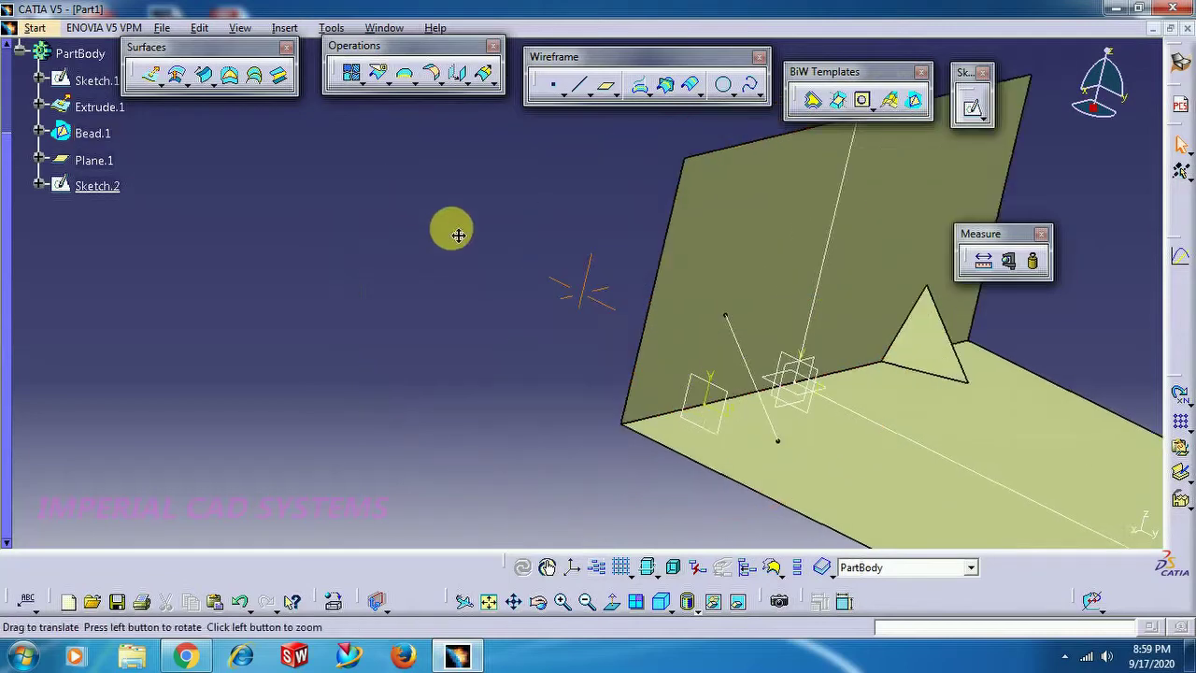
pyautogui.moveTo(663, 301); pyautogui.dragTo(231, 253, button='middle')
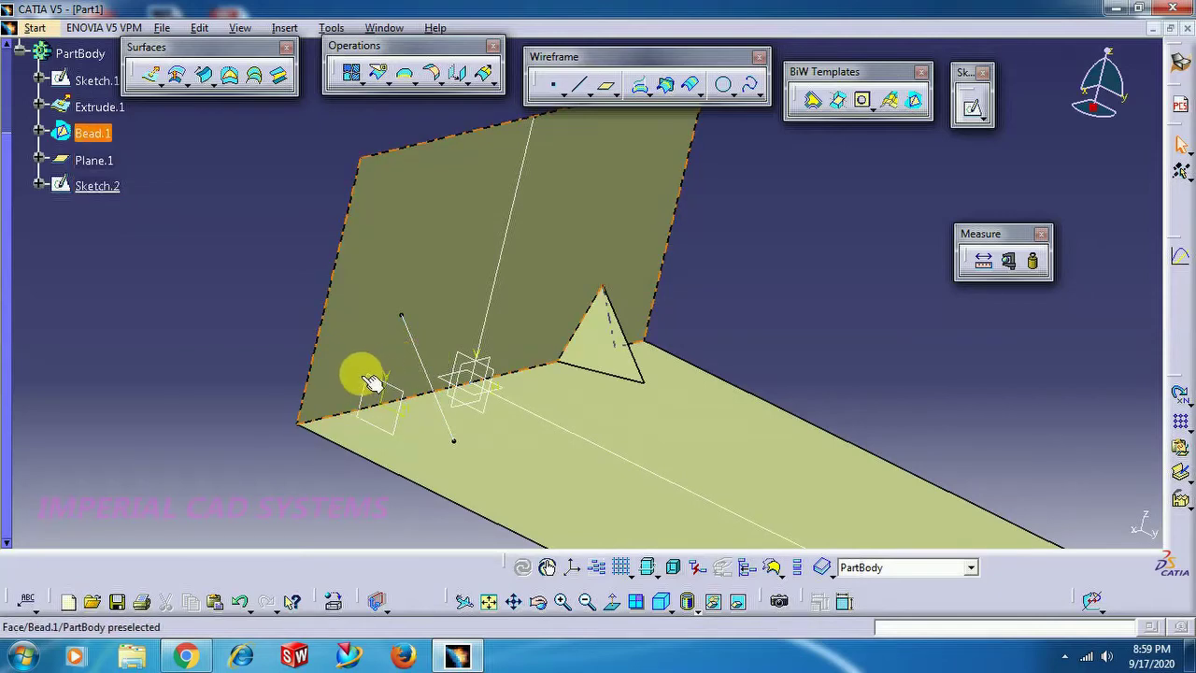
pyautogui.moveTo(459, 342); pyautogui.dragTo(772, 259, button='middle')
pyautogui.click(298, 283)
pyautogui.moveTo(322, 343)
pyautogui.mouseDown(button='middle')
pyautogui.moveTo(344, 365)
pyautogui.moveTo(432, 376)
pyautogui.moveTo(413, 382)
pyautogui.mouseUp(button='middle')
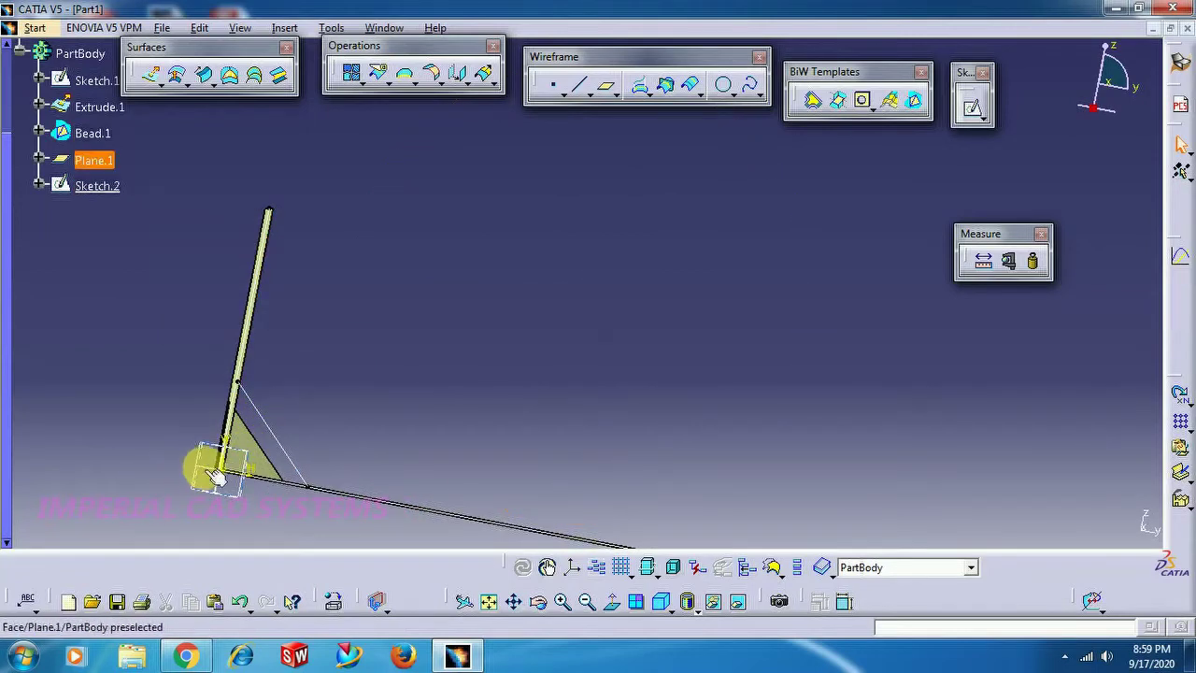
pyautogui.moveTo(366, 390); pyautogui.dragTo(624, 277, button='middle')
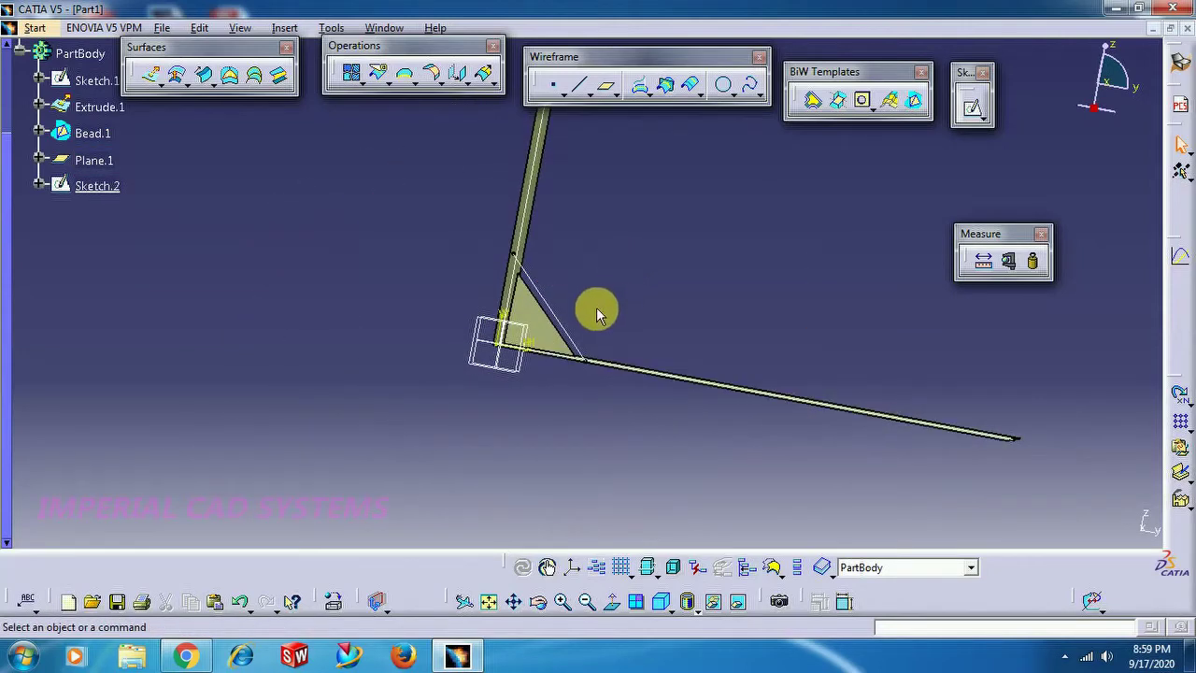
pyautogui.click(149, 75)
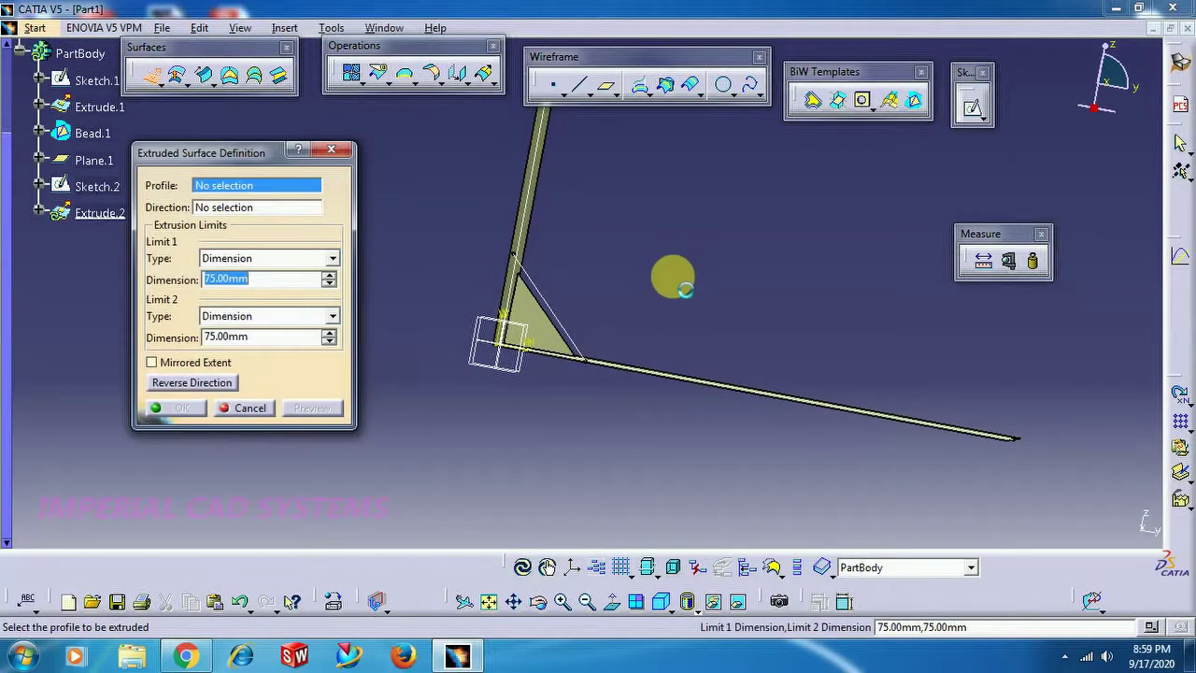
pyautogui.click(552, 327)
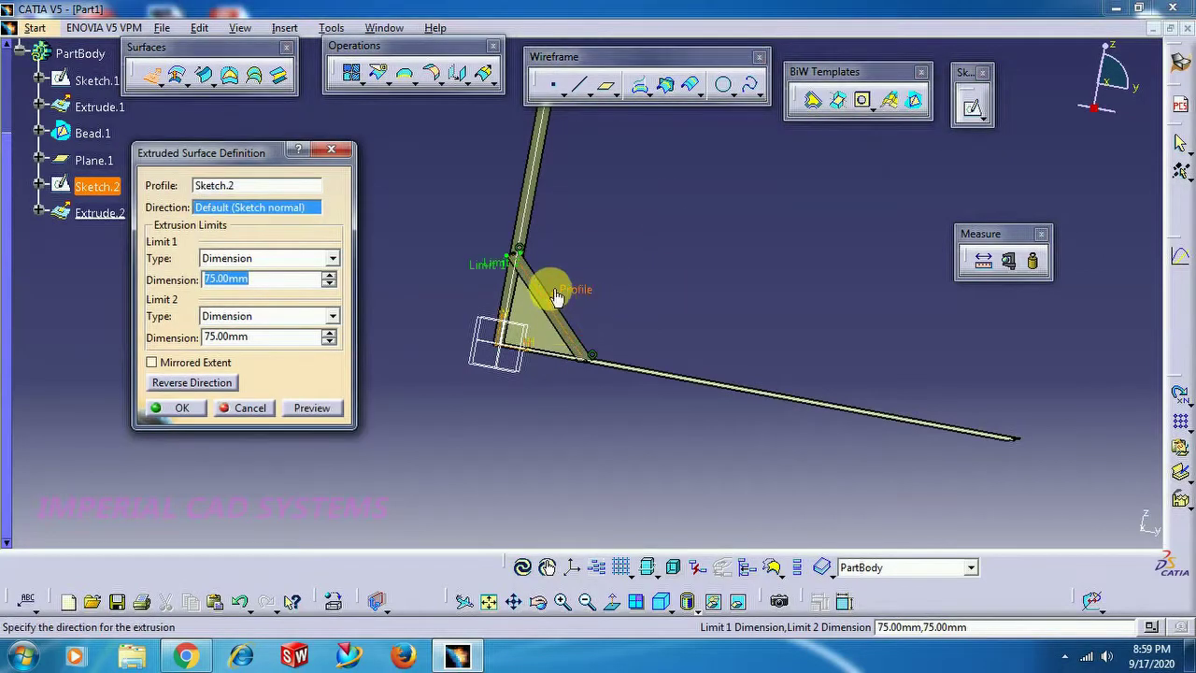
pyautogui.rightClick(260, 207)
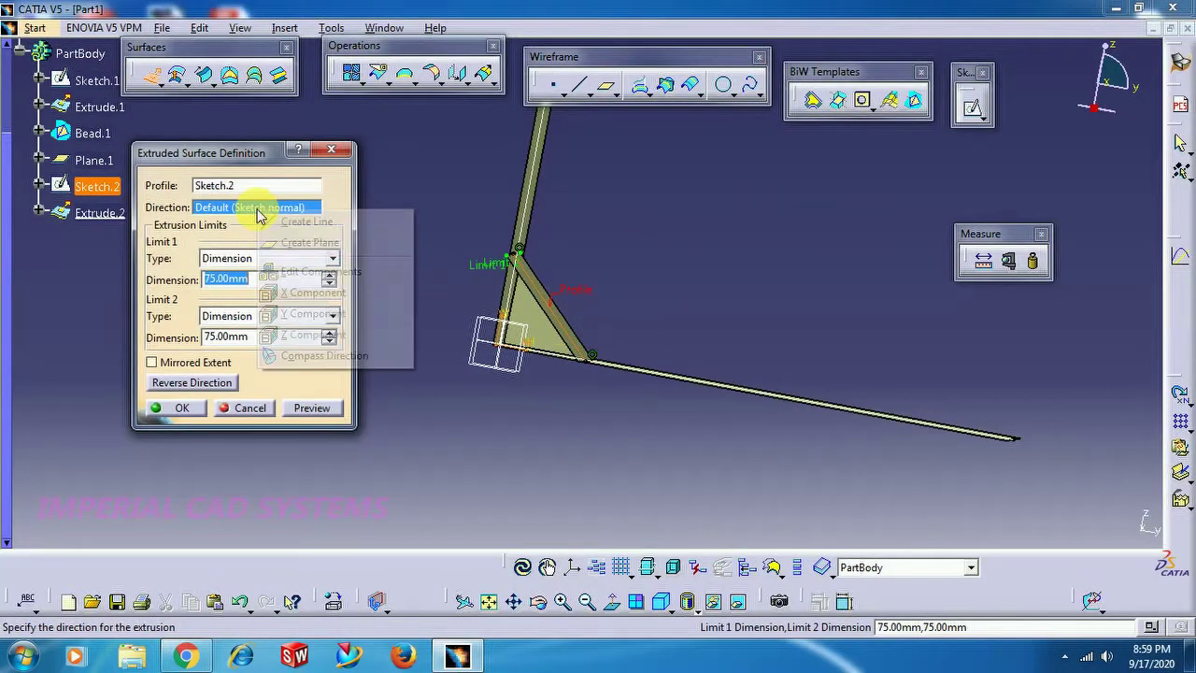
pyautogui.click(290, 315)
pyautogui.moveTo(780, 213); pyautogui.dragTo(744, 235, button='middle')
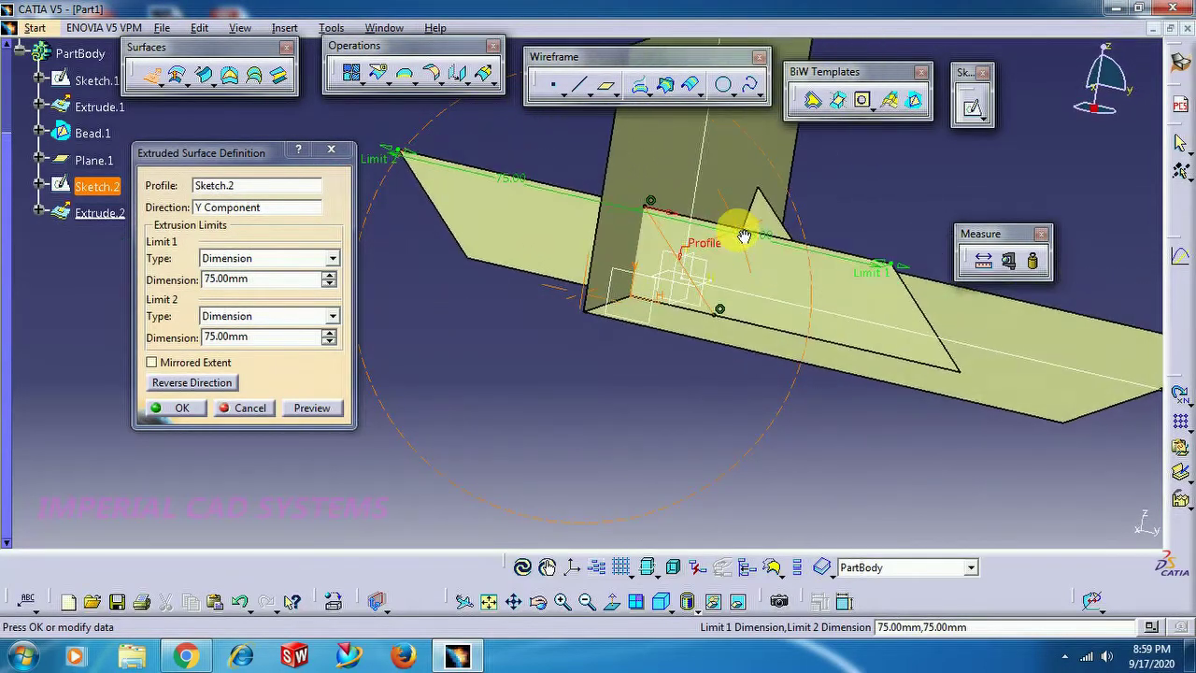
pyautogui.click(265, 408)
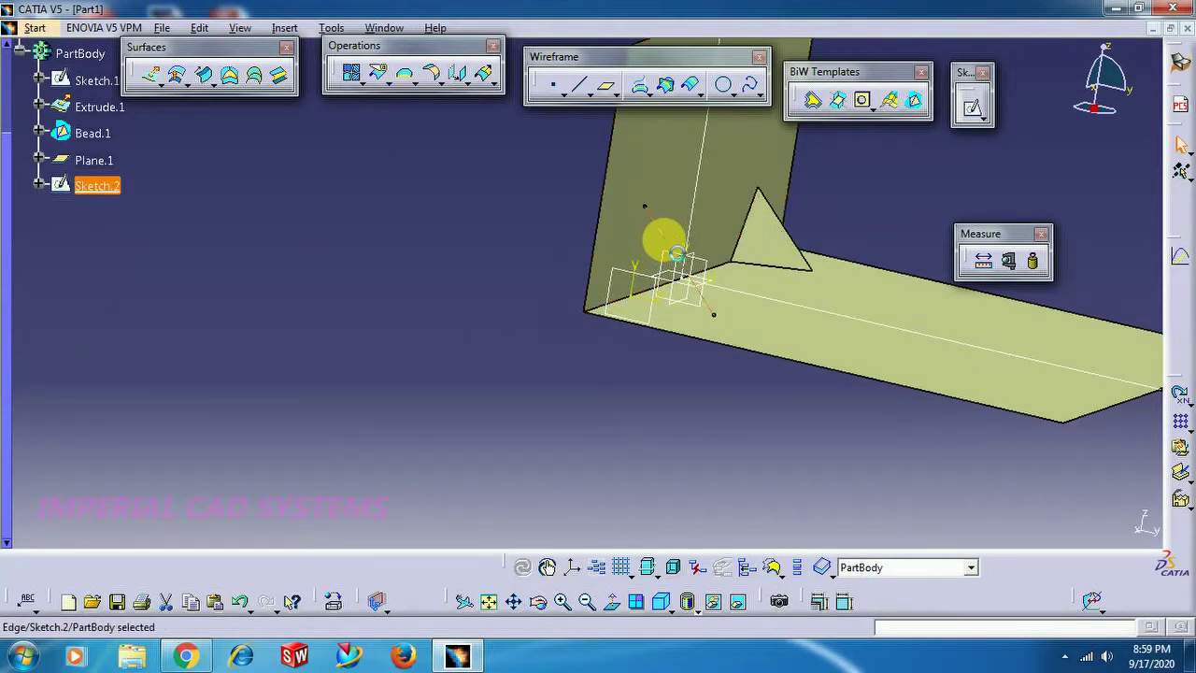
# Step: Reopen the diagonal line's sketch and dimension the angle between the line and the horizontal axis
pyautogui.doubleClick(675, 248)
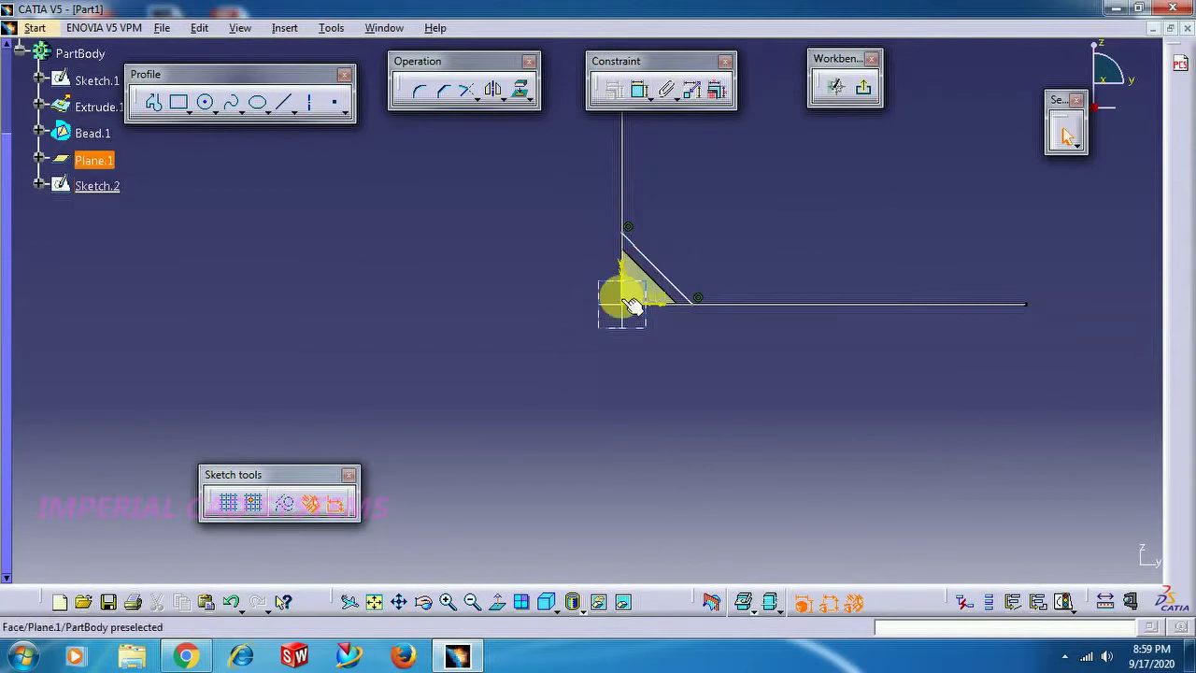
pyautogui.moveTo(594, 329)
pyautogui.mouseDown(button='middle')
pyautogui.moveTo(727, 333)
pyautogui.moveTo(751, 294)
pyautogui.moveTo(858, 370)
pyautogui.mouseUp(button='middle')
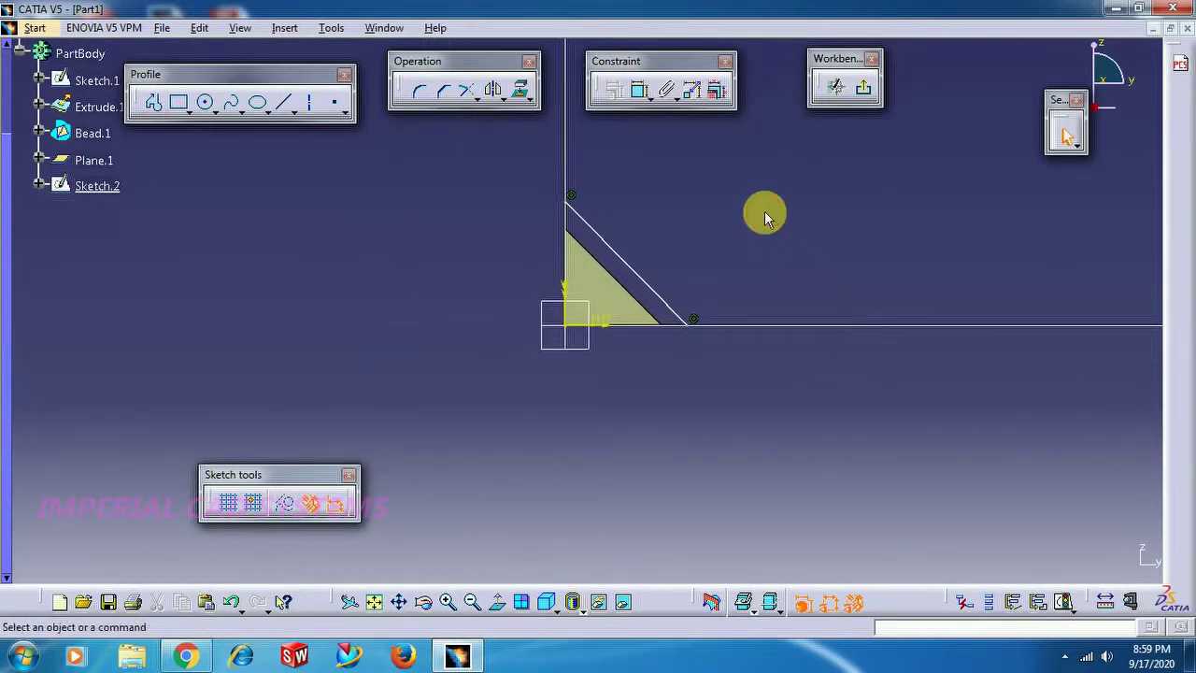
pyautogui.moveTo(692, 217); pyautogui.dragTo(702, 240, button='middle')
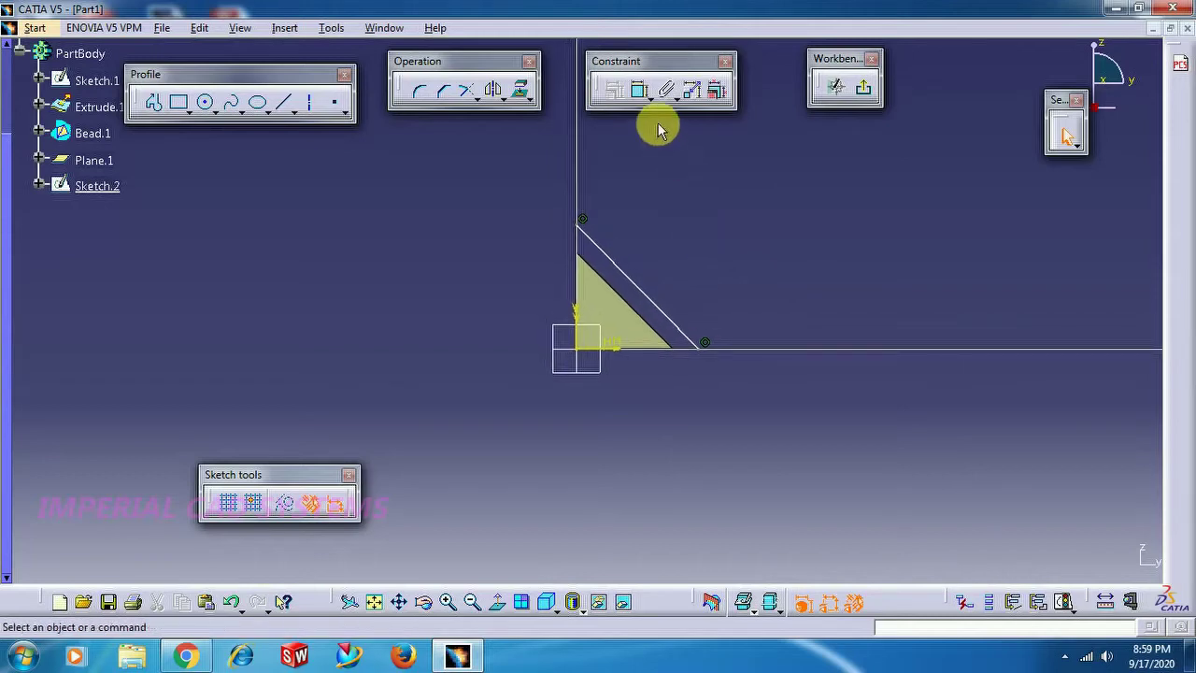
pyautogui.click(640, 90)
pyautogui.click(606, 349)
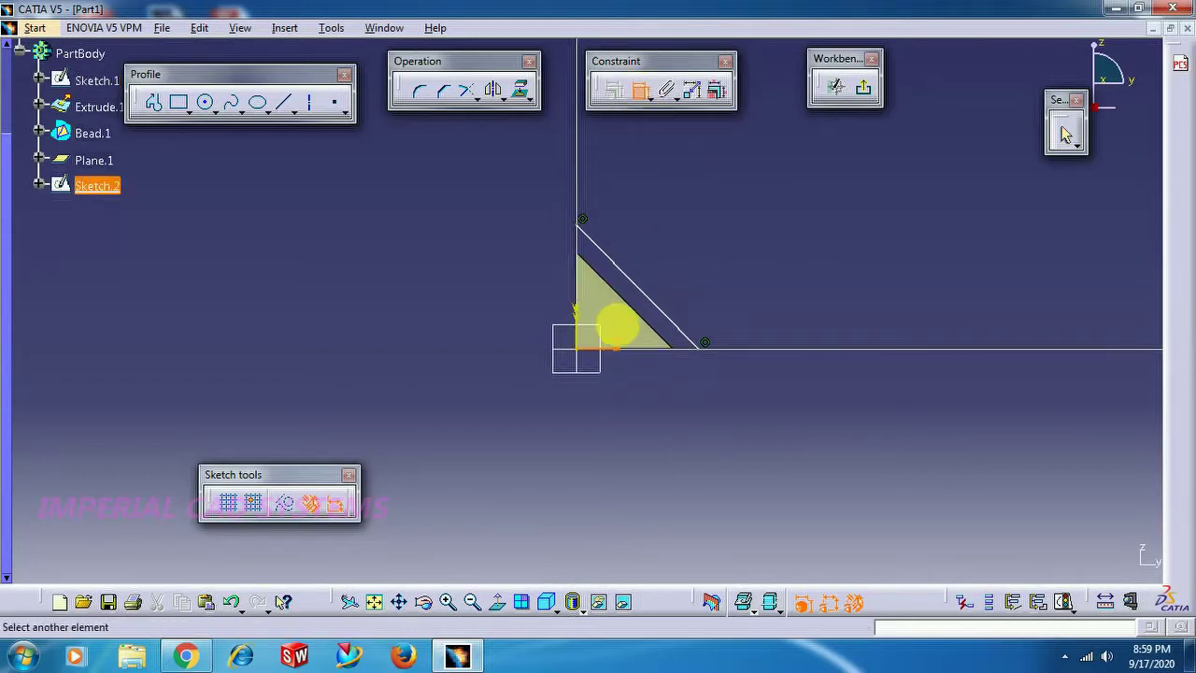
pyautogui.click(643, 295)
pyautogui.click(542, 280)
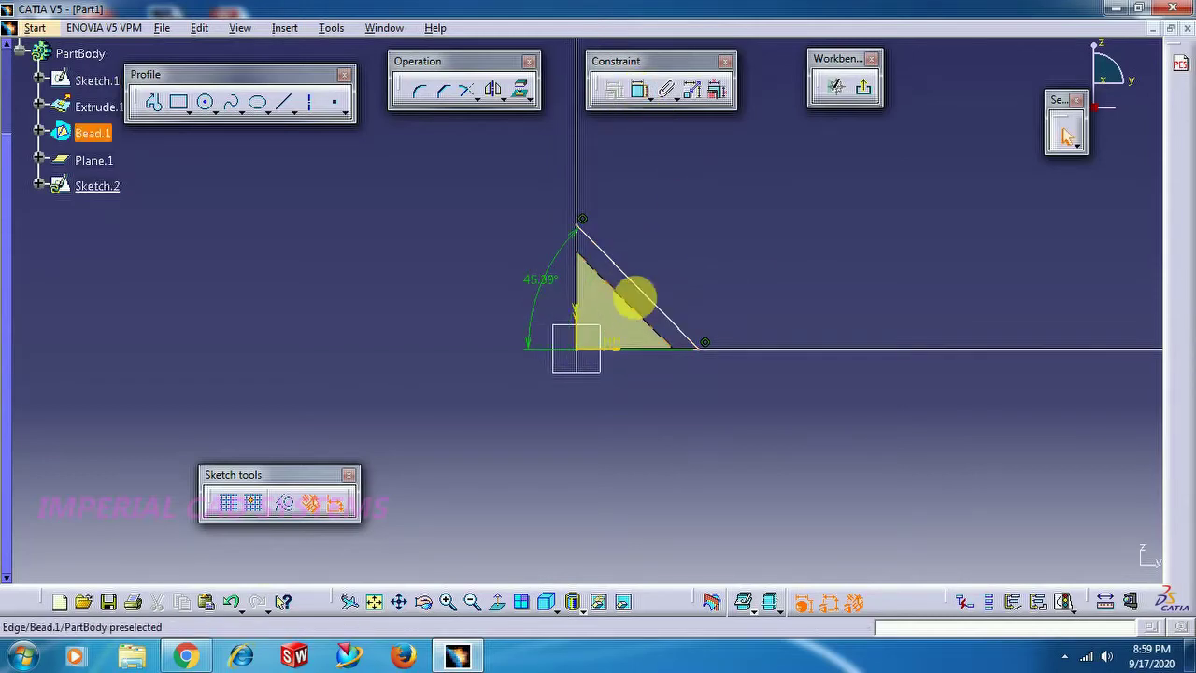
# Step: Set the angle between the diagonal line and the horizontal axis to 45° and finish the sketch
pyautogui.doubleClick(556, 287)
pyautogui.write('4')
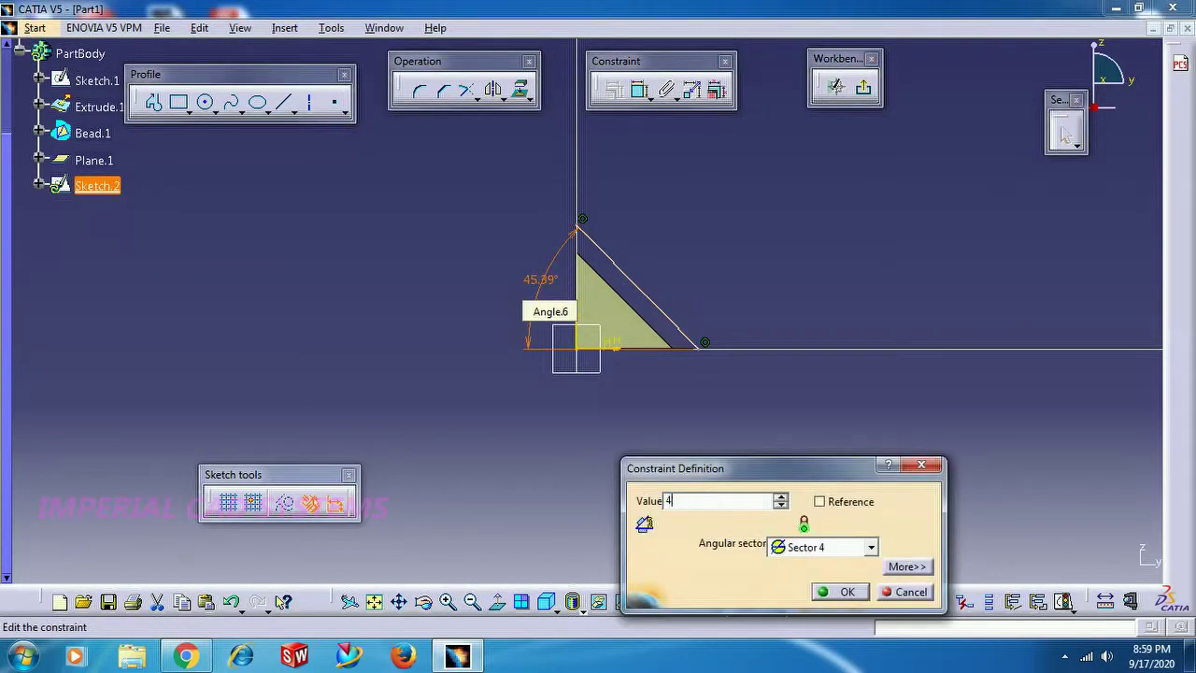
pyautogui.write('5')
pyautogui.press('Return')
pyautogui.click(868, 90)
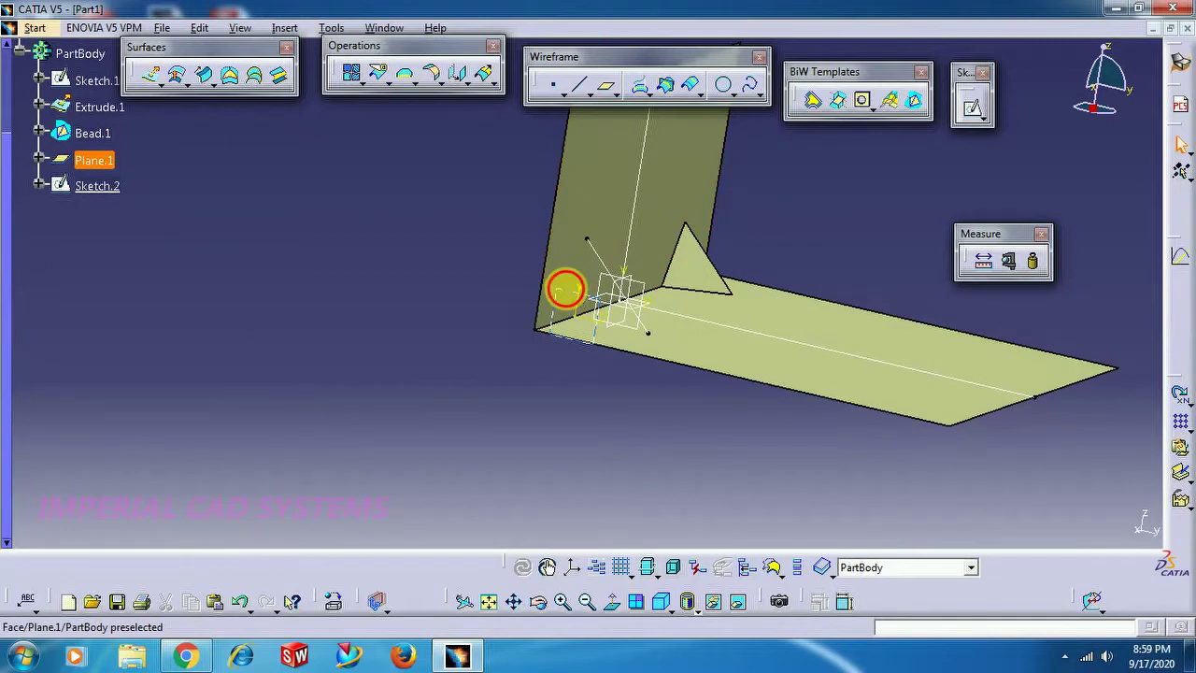
# Step: In a new sketch on the offset plane, draw a line crossing the diagonal line and running past the fold corner to its outer side
pyautogui.click(973, 106)
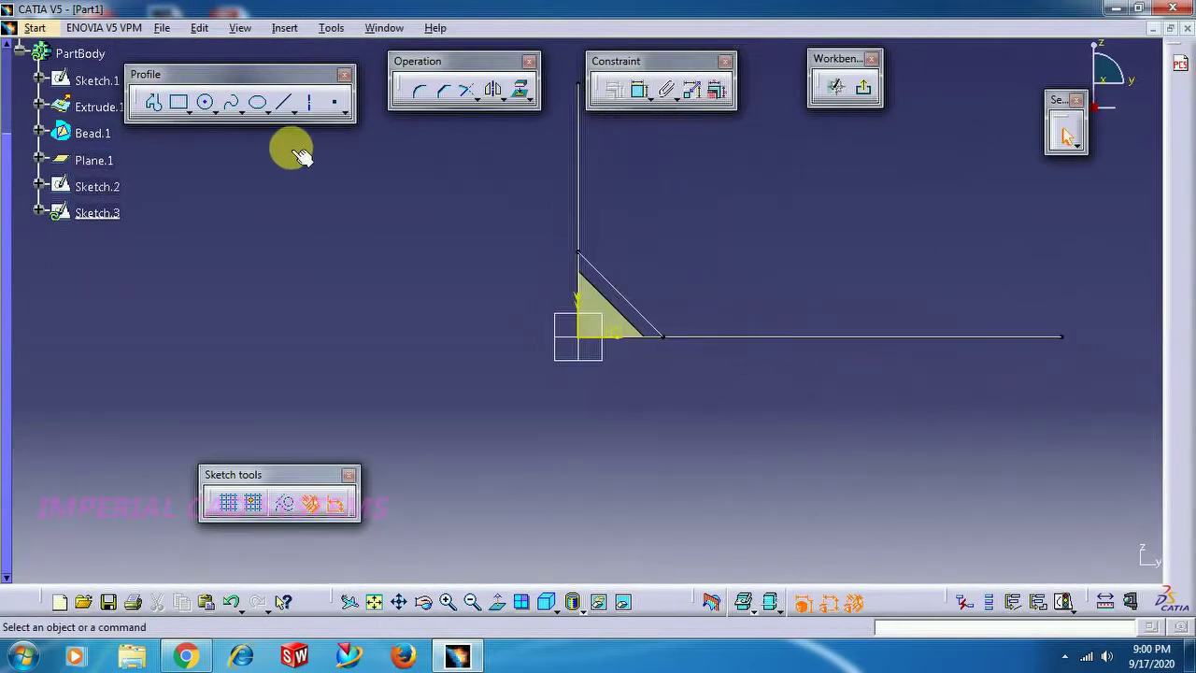
pyautogui.click(284, 102)
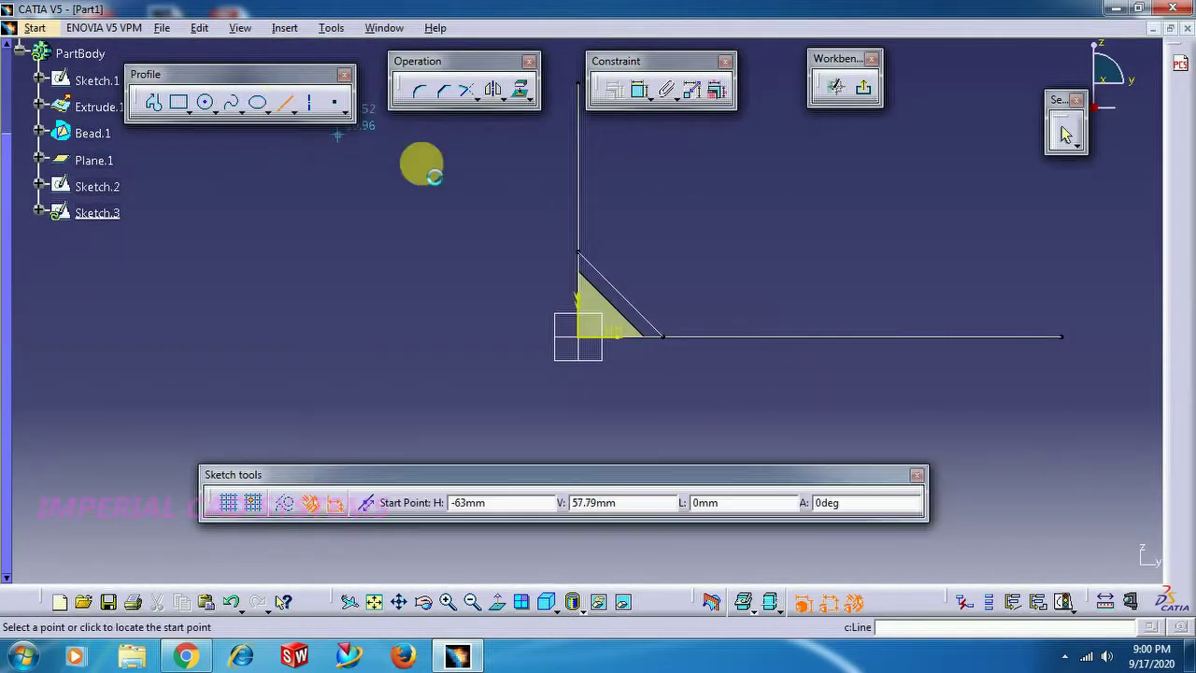
pyautogui.click(624, 280)
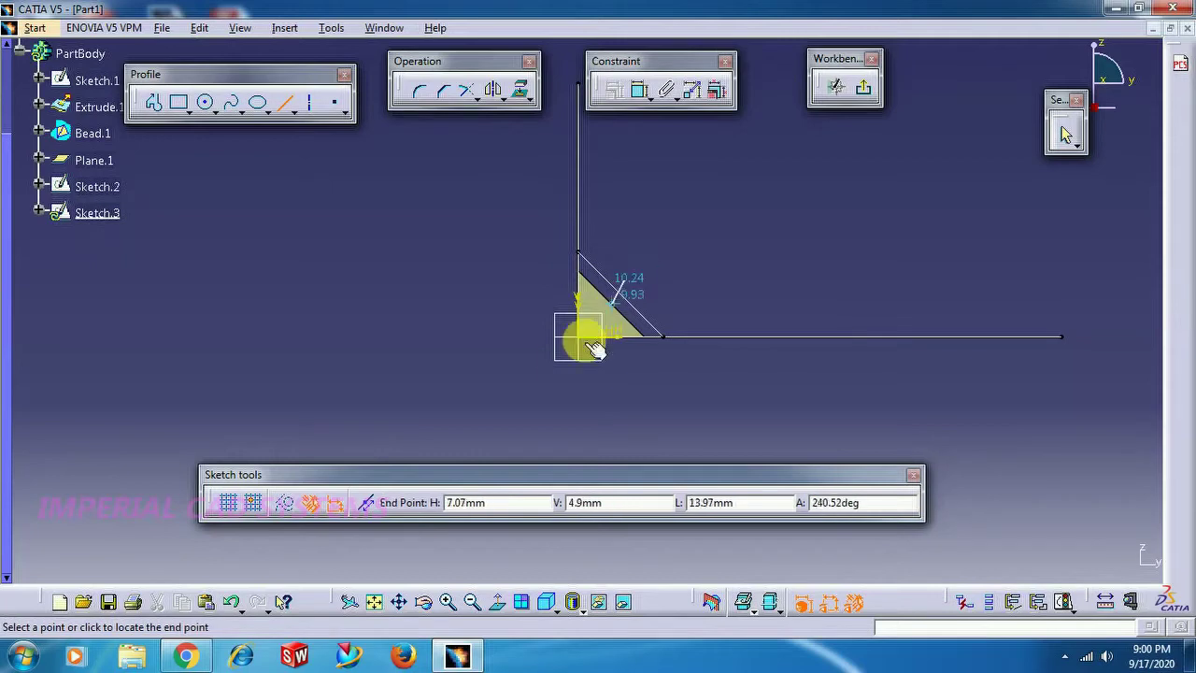
pyautogui.click(516, 405)
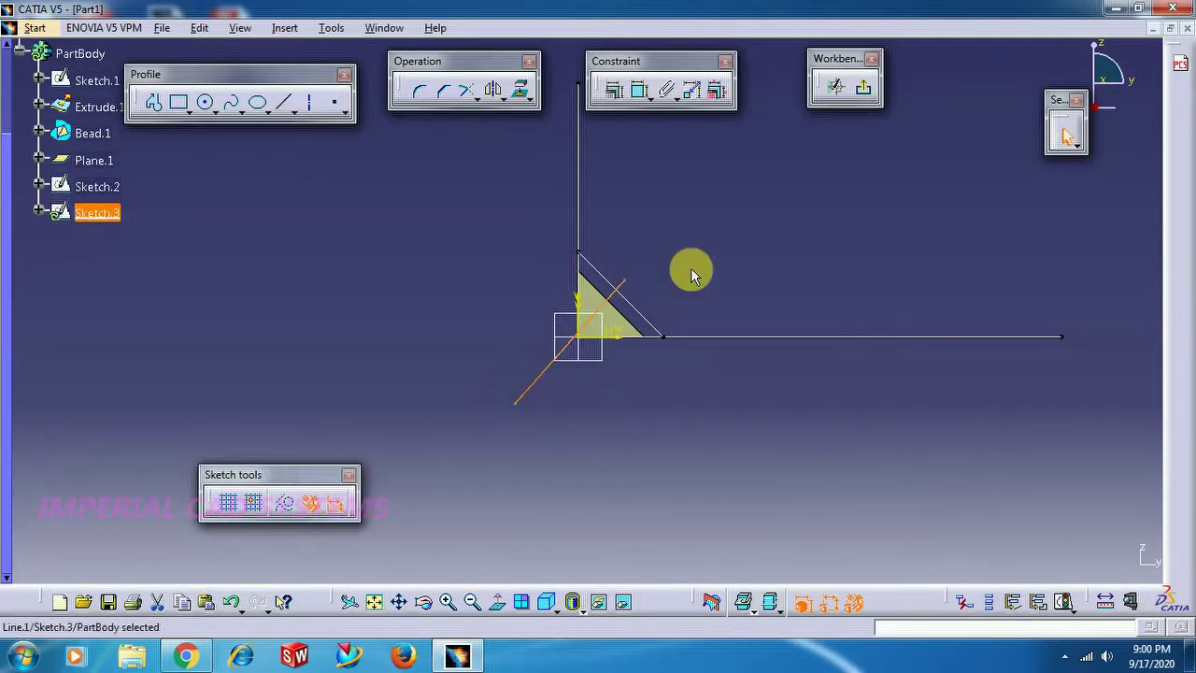
# Step: Constrain the new line at 90° to the diagonal line of the previous sketch and finish the sketch
pyautogui.click(641, 91)
pyautogui.click(621, 277)
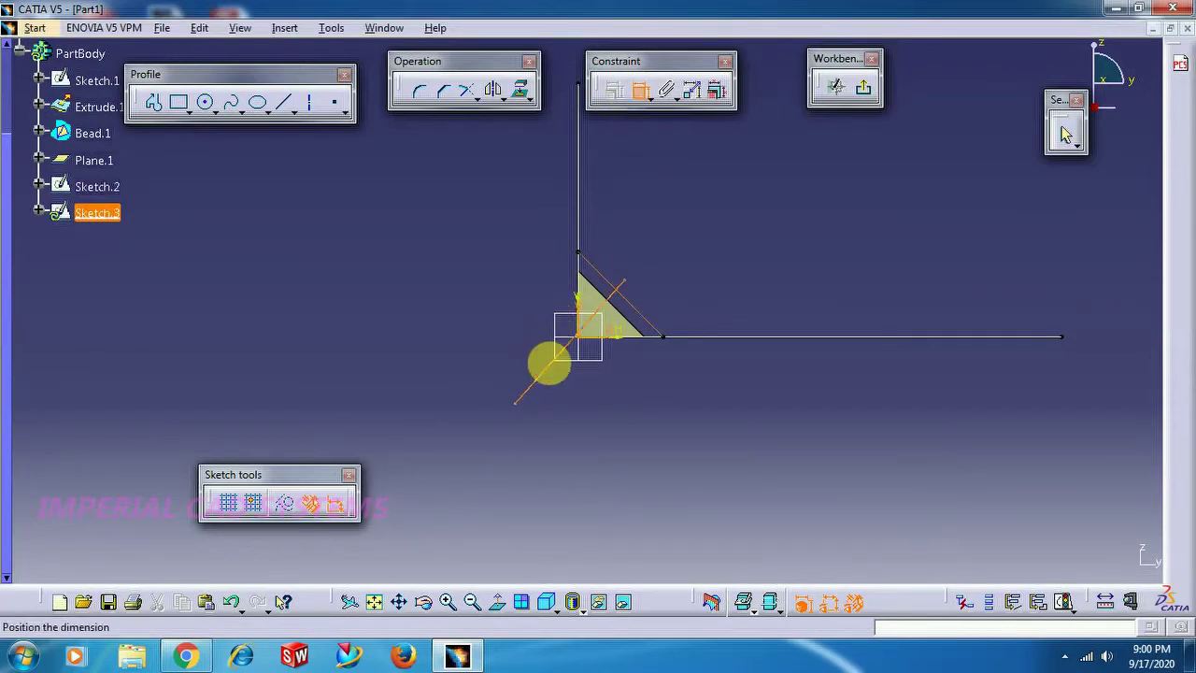
pyautogui.click(559, 371)
pyautogui.click(530, 296)
pyautogui.doubleClick(536, 299)
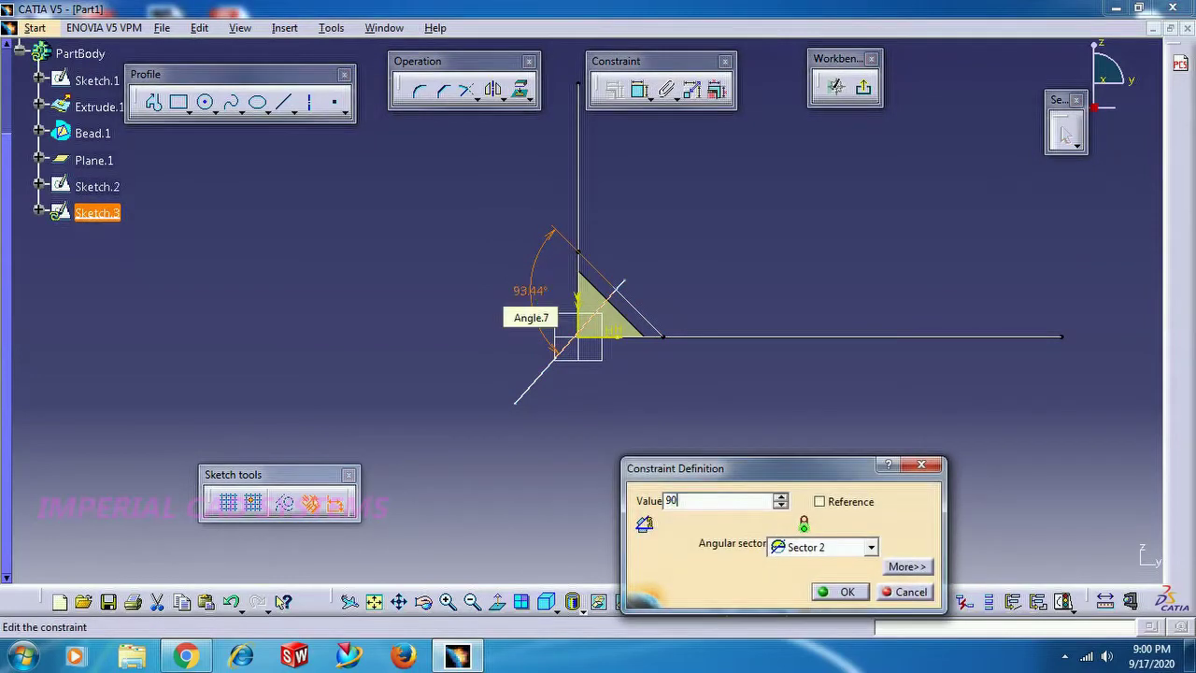
pyautogui.write('90')
pyautogui.press('Return')
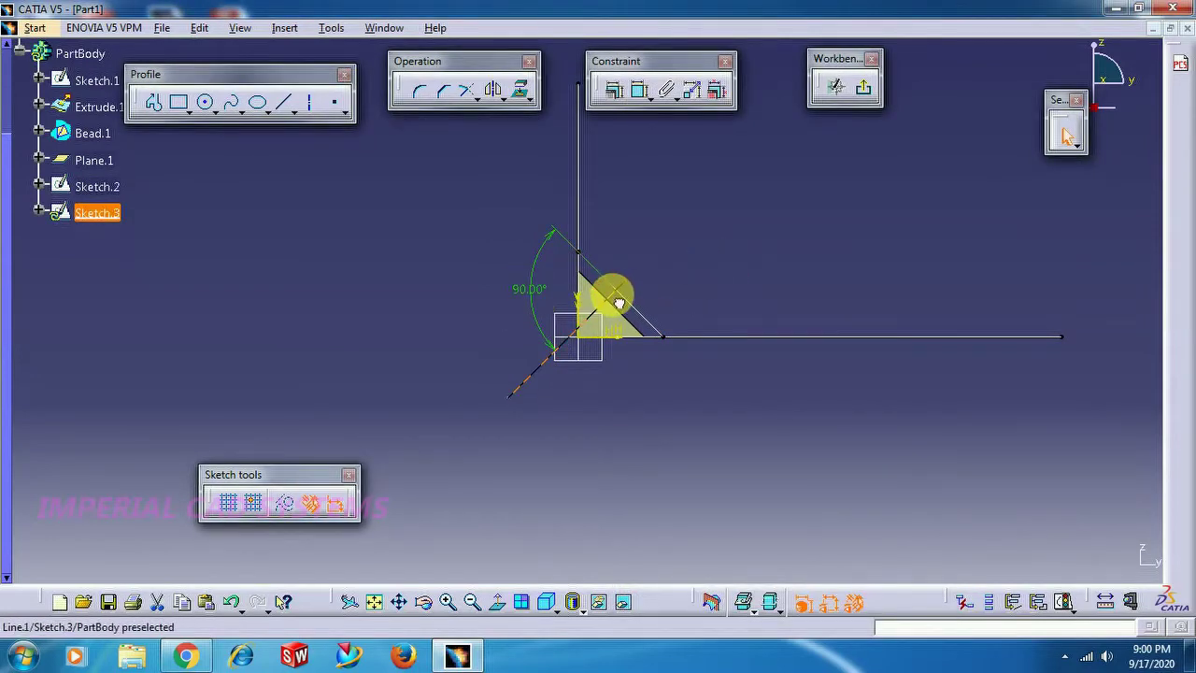
pyautogui.click(788, 230)
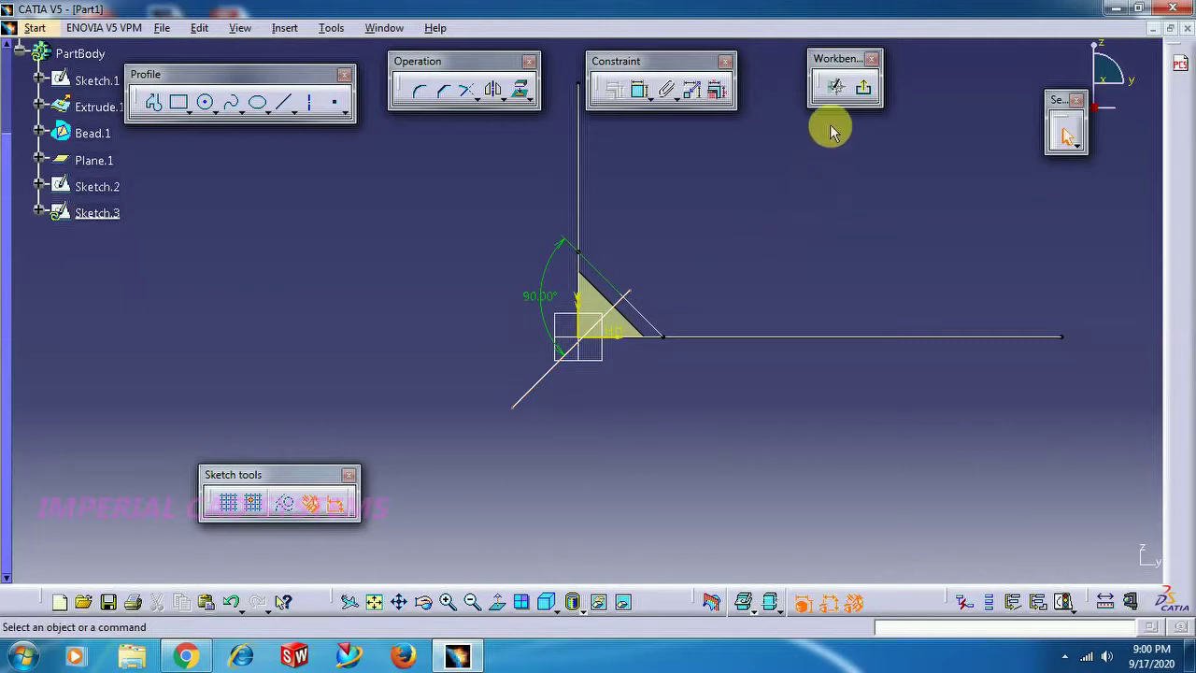
pyautogui.click(865, 91)
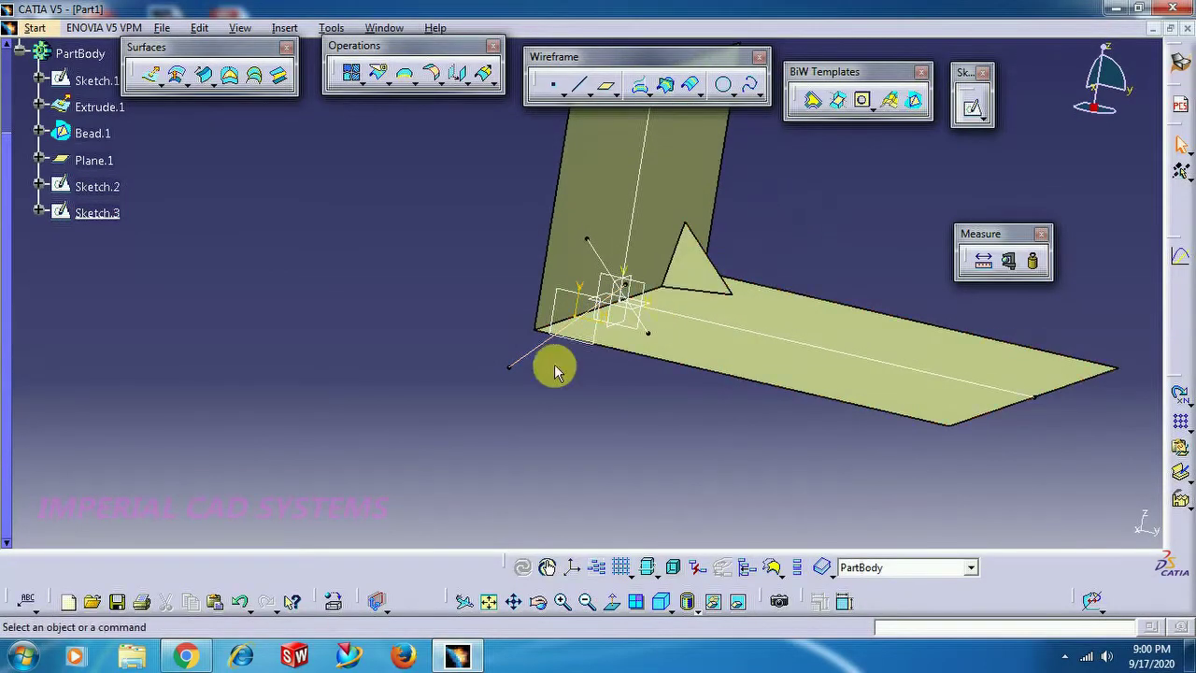
# Step: Reopen the perpendicular line's sketch, make the line's inner end point coincident with the diagonal line, and finish the sketch
pyautogui.doubleClick(534, 367)
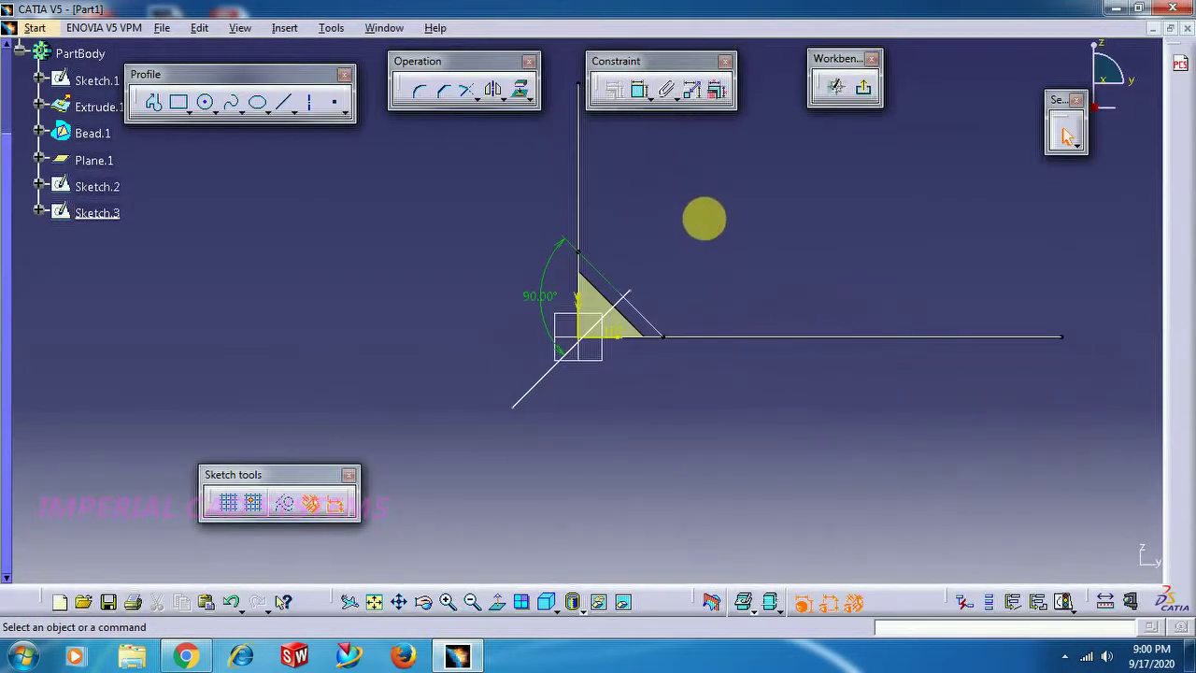
pyautogui.click(640, 91)
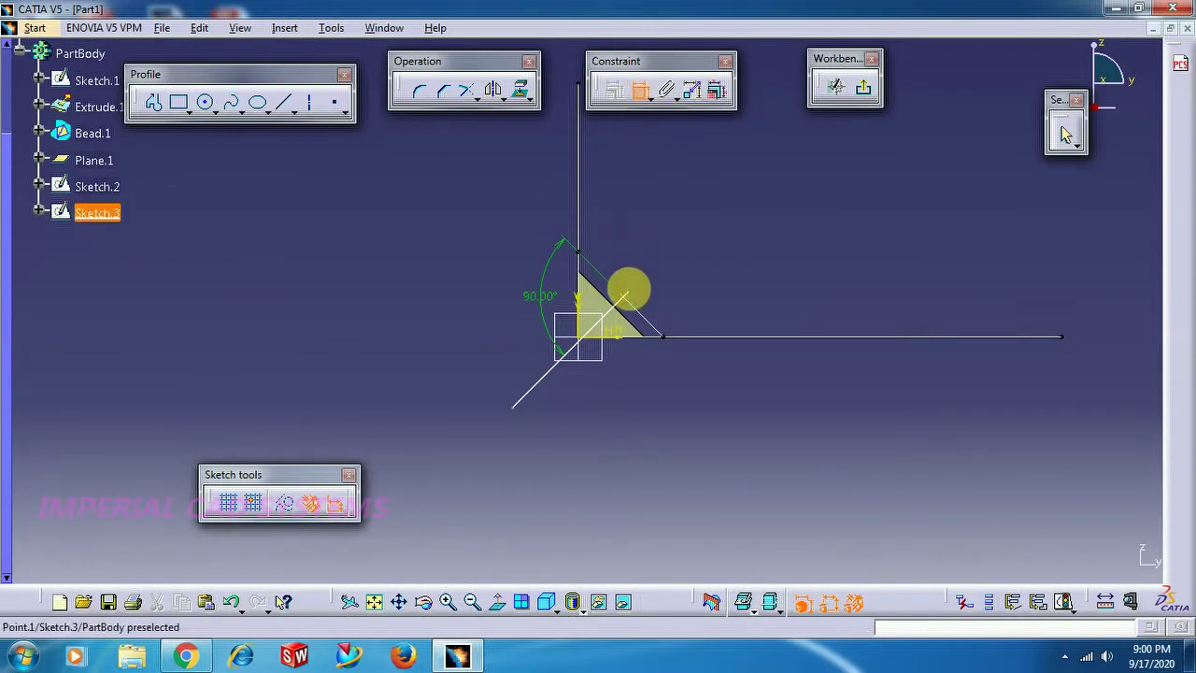
pyautogui.click(642, 315)
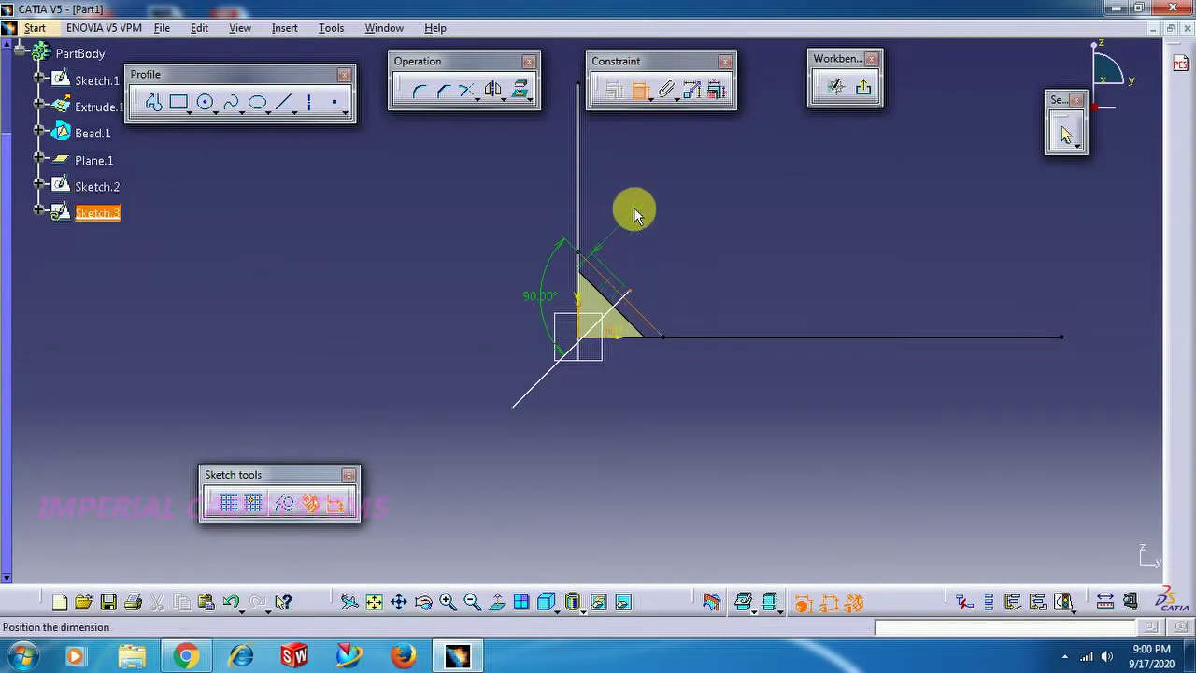
pyautogui.rightClick(637, 210)
pyautogui.click(687, 286)
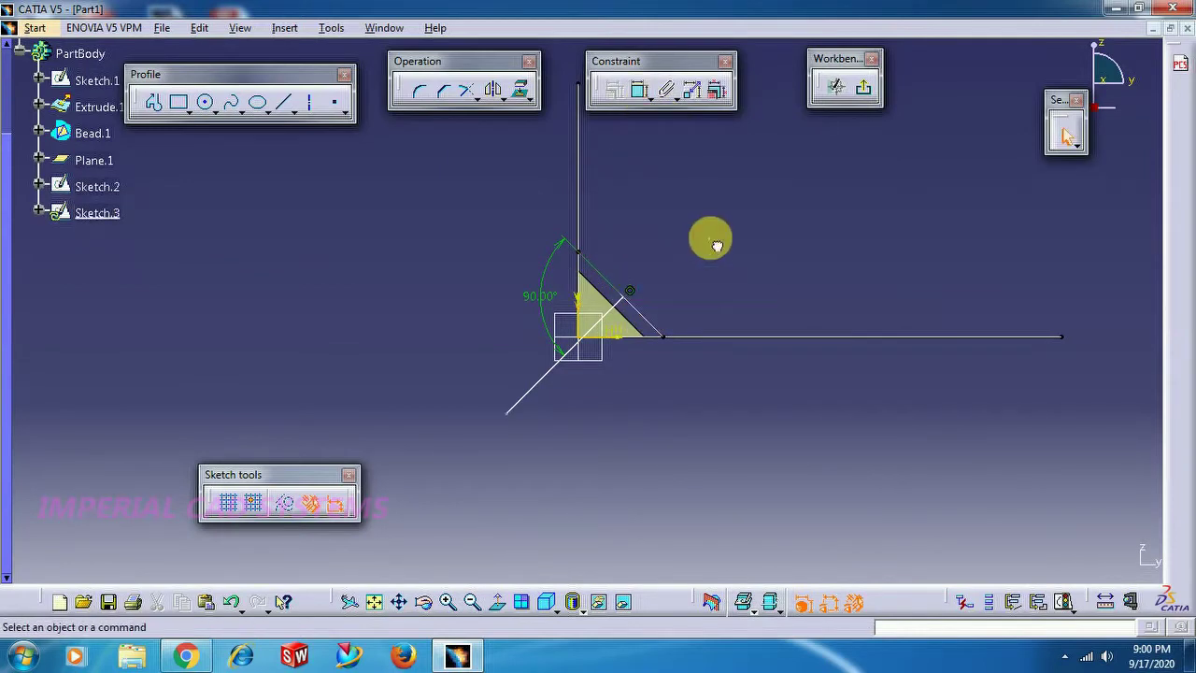
pyautogui.click(863, 88)
pyautogui.click(767, 200)
pyautogui.moveTo(767, 200)
pyautogui.mouseDown(button='middle')
pyautogui.moveTo(769, 169)
pyautogui.moveTo(441, 334)
pyautogui.moveTo(744, 142)
pyautogui.mouseUp(button='middle')
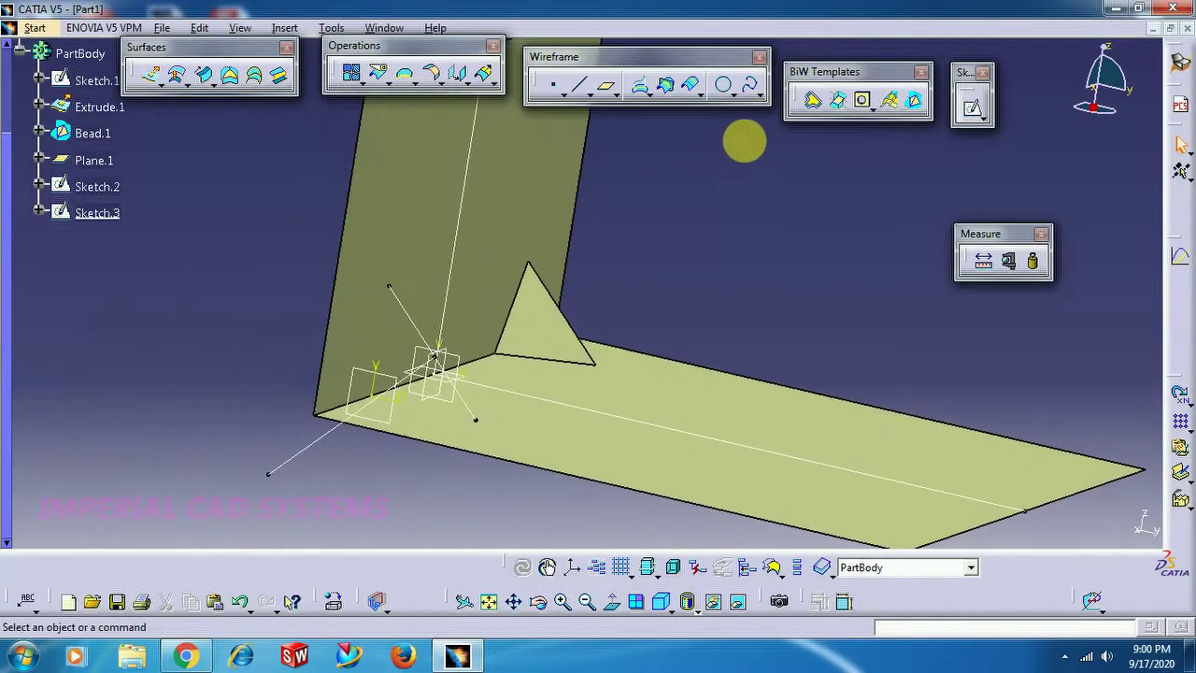
pyautogui.click(148, 77)
pyautogui.click(409, 323)
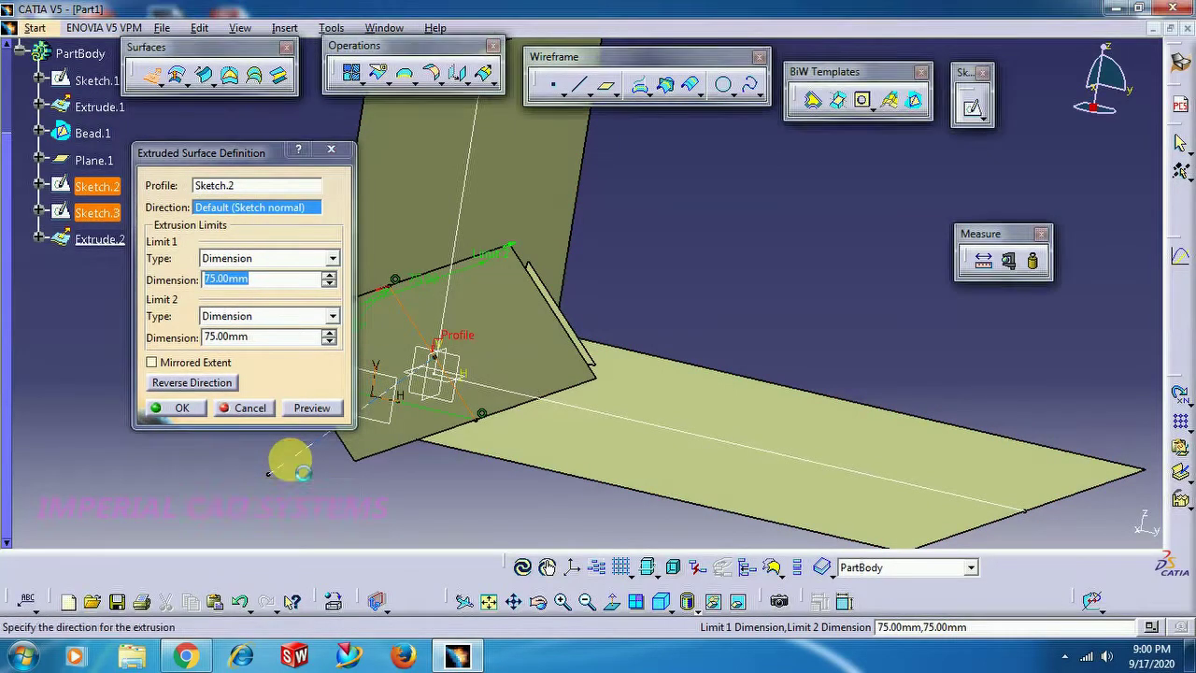
pyautogui.click(284, 464)
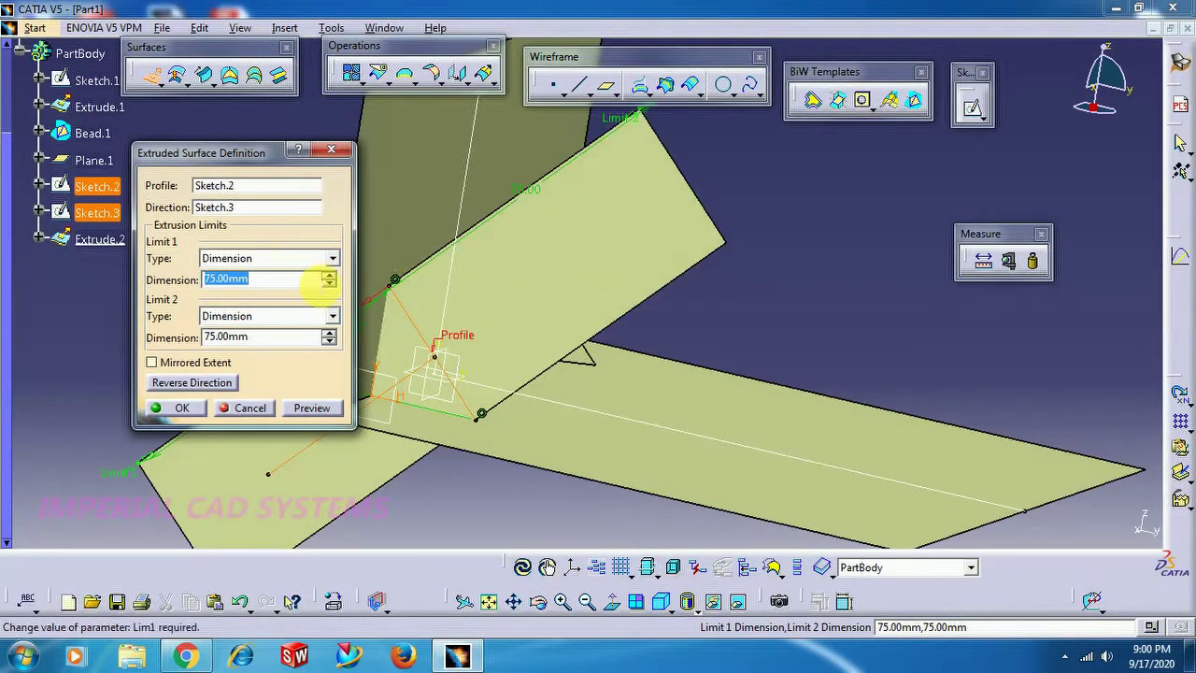
pyautogui.click(198, 384)
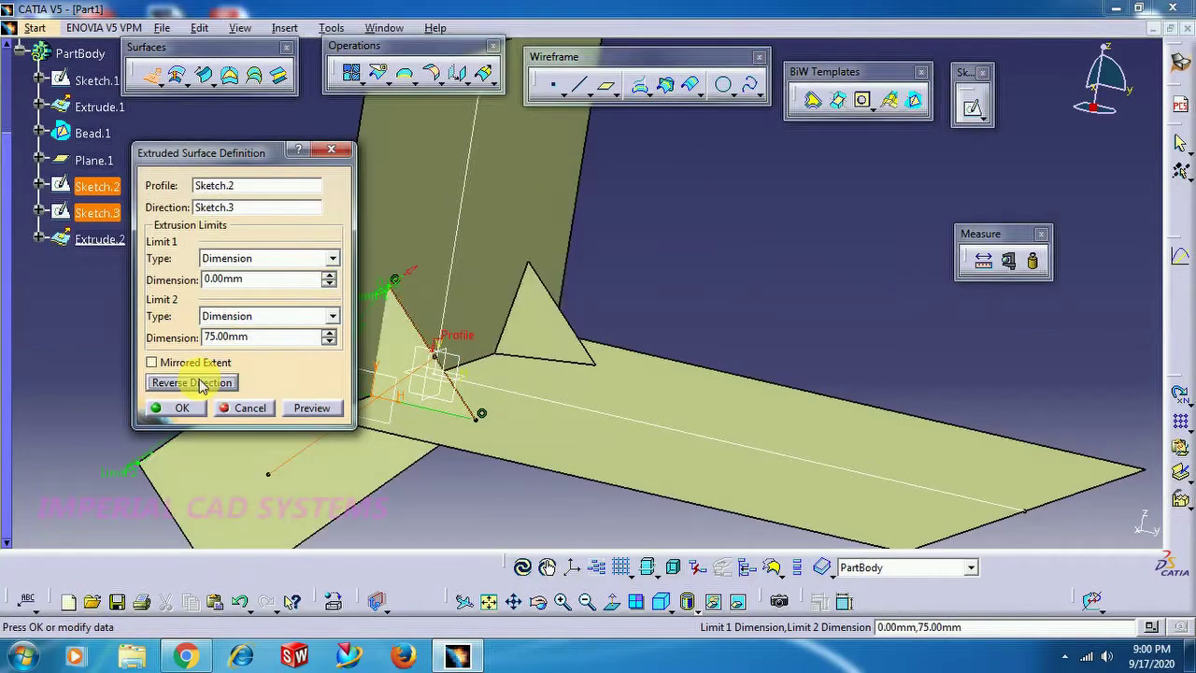
pyautogui.moveTo(721, 315); pyautogui.dragTo(487, 413, button='middle')
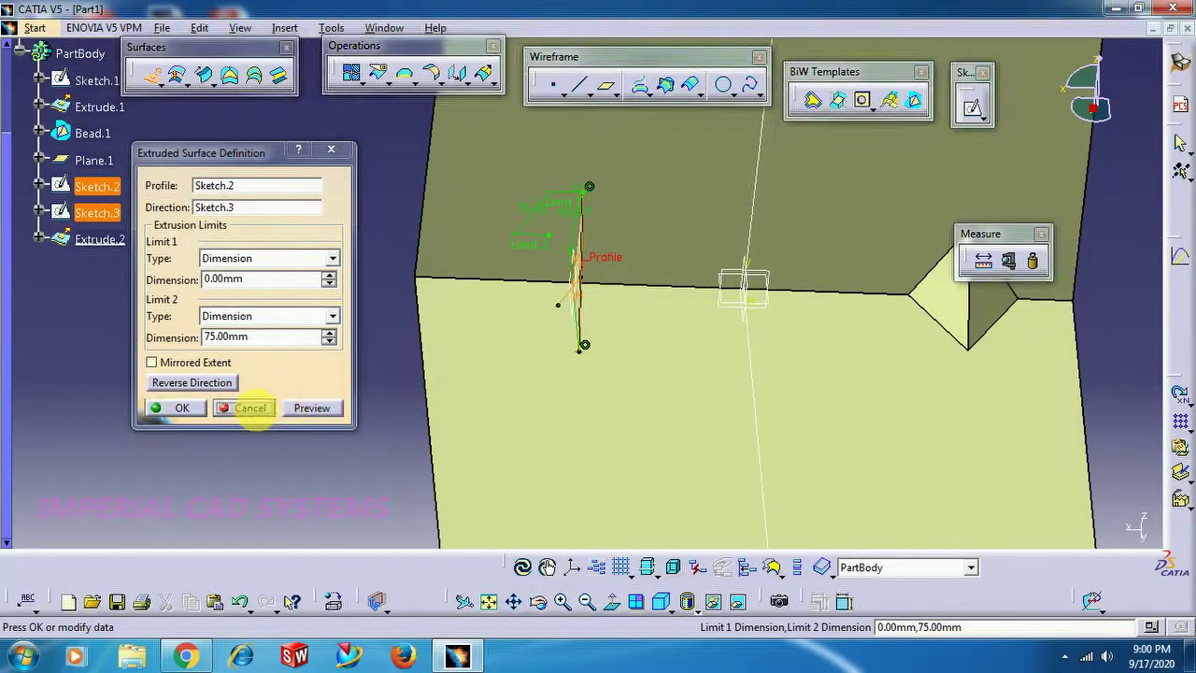
pyautogui.click(241, 409)
# Step: Start a line-profile sweep with draft direction, using the perpendicular line Sketch.2 as guide curve and Sketch.3 as draft direction
pyautogui.moveTo(346, 361); pyautogui.dragTo(820, 278, button='middle')
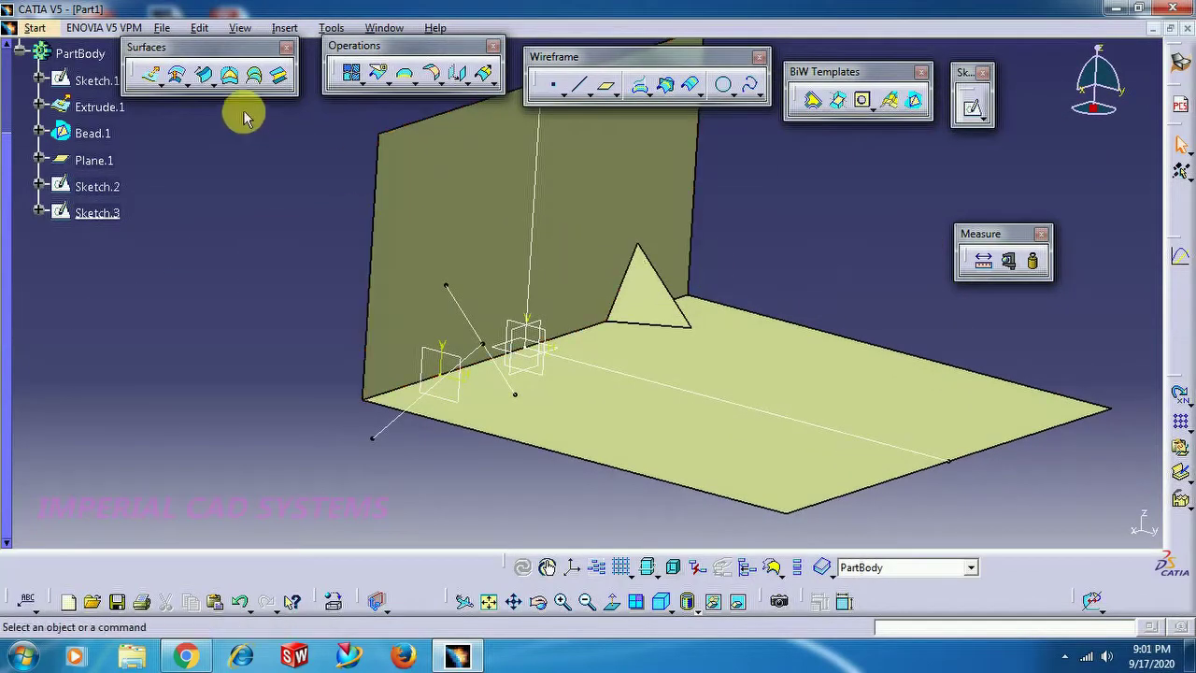
pyautogui.click(203, 75)
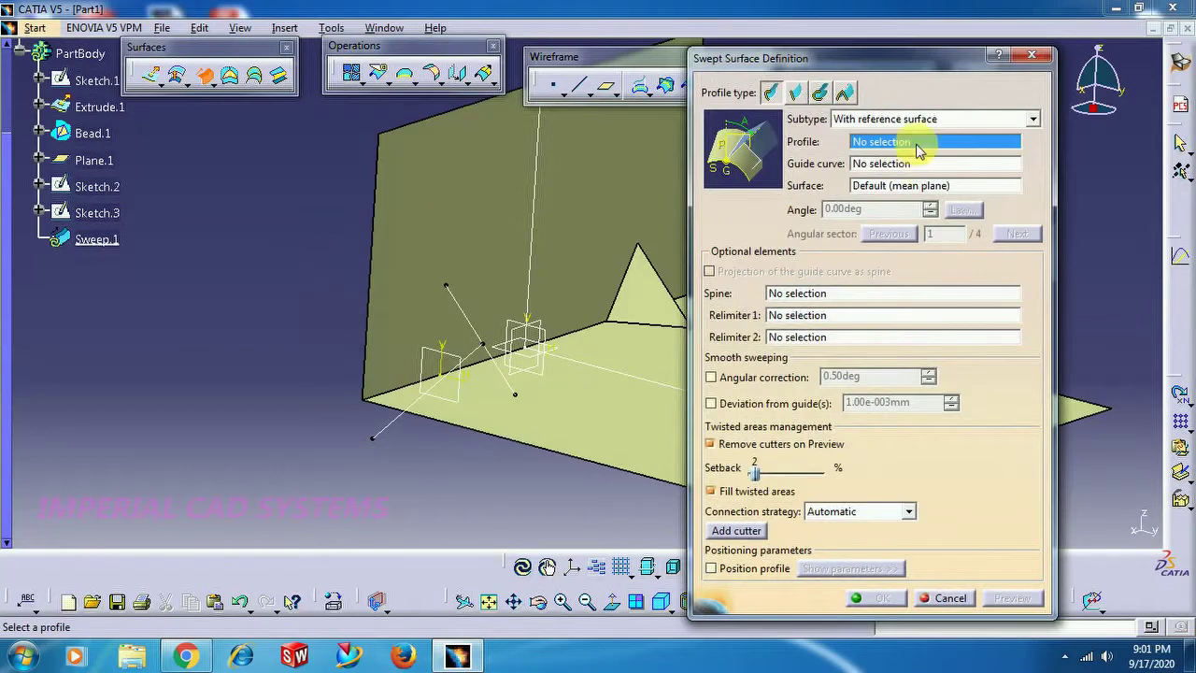
pyautogui.click(797, 94)
pyautogui.click(862, 120)
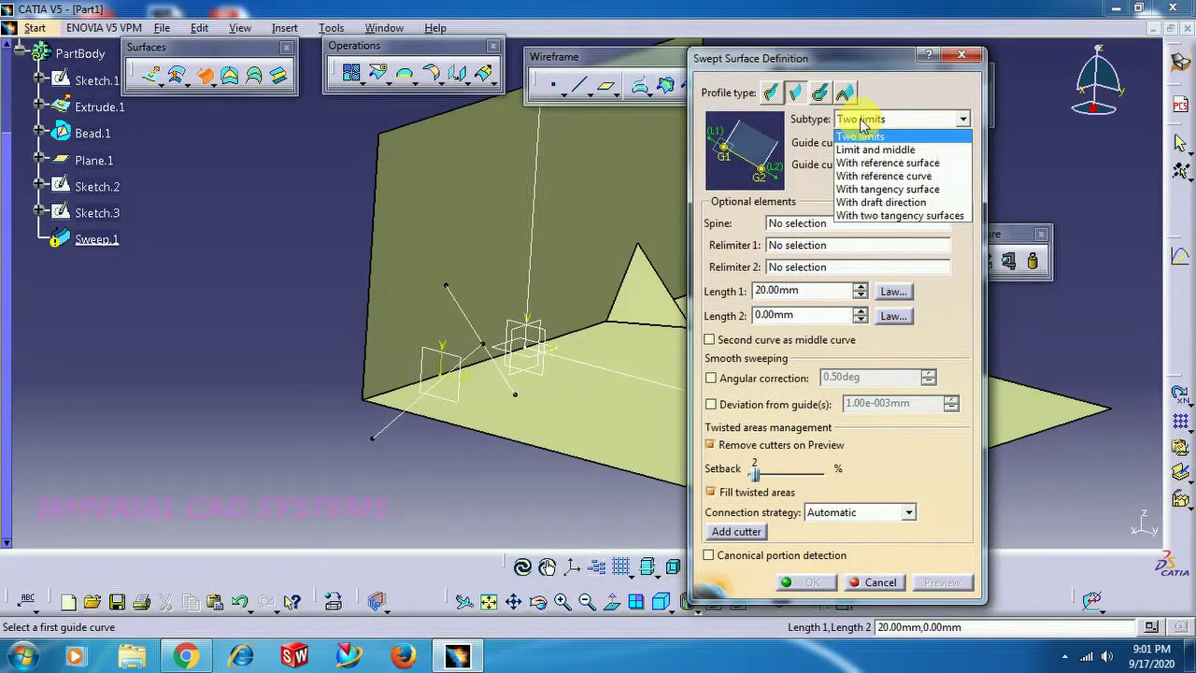
pyautogui.click(877, 202)
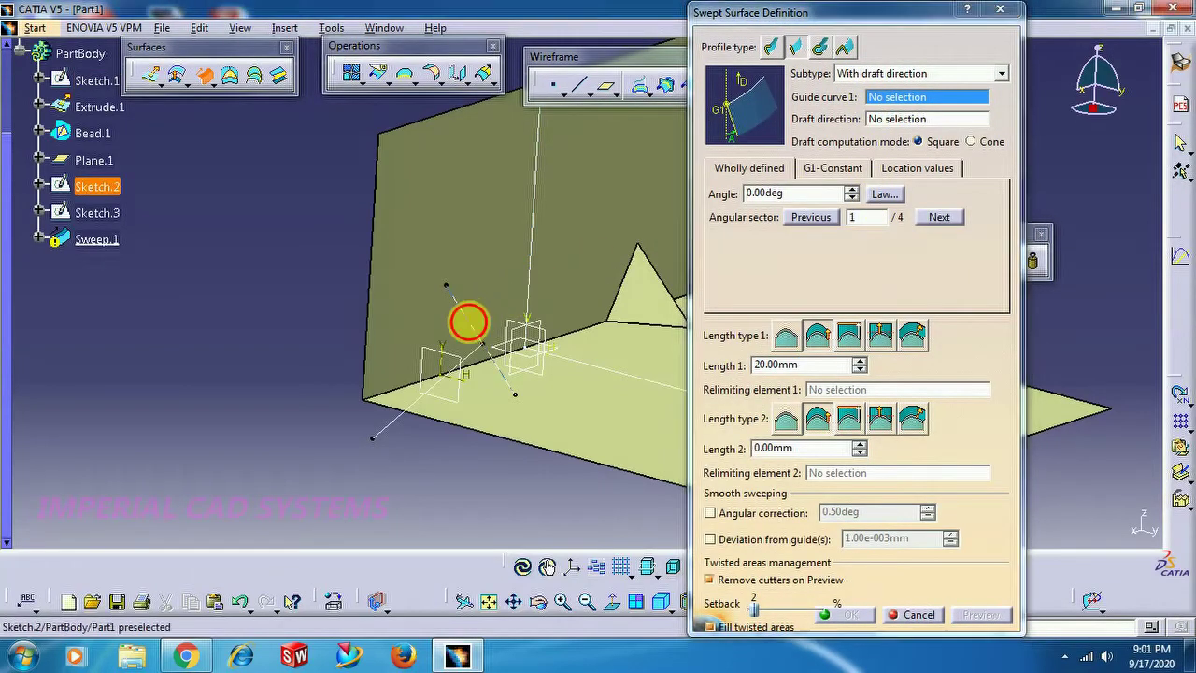
pyautogui.click(471, 321)
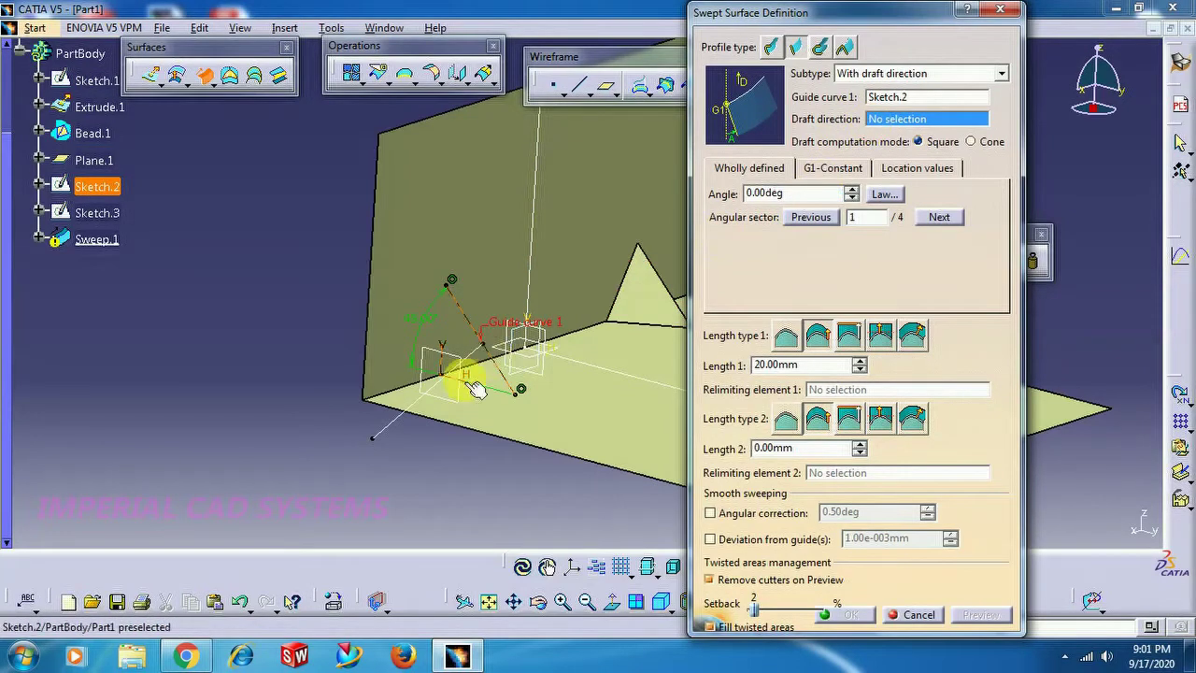
pyautogui.click(404, 416)
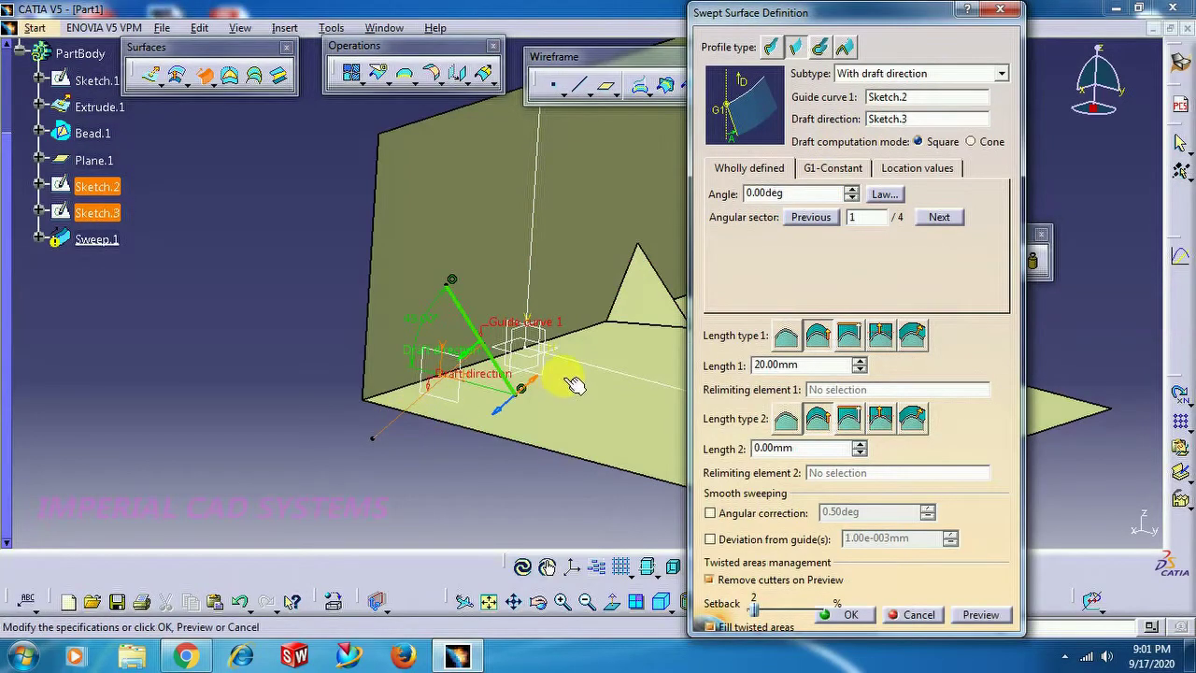
# Step: Choose angular sector 3 for the sweep, on the opposite side of the guide curve, and set Length 1 to 34 mm
pyautogui.click(810, 365)
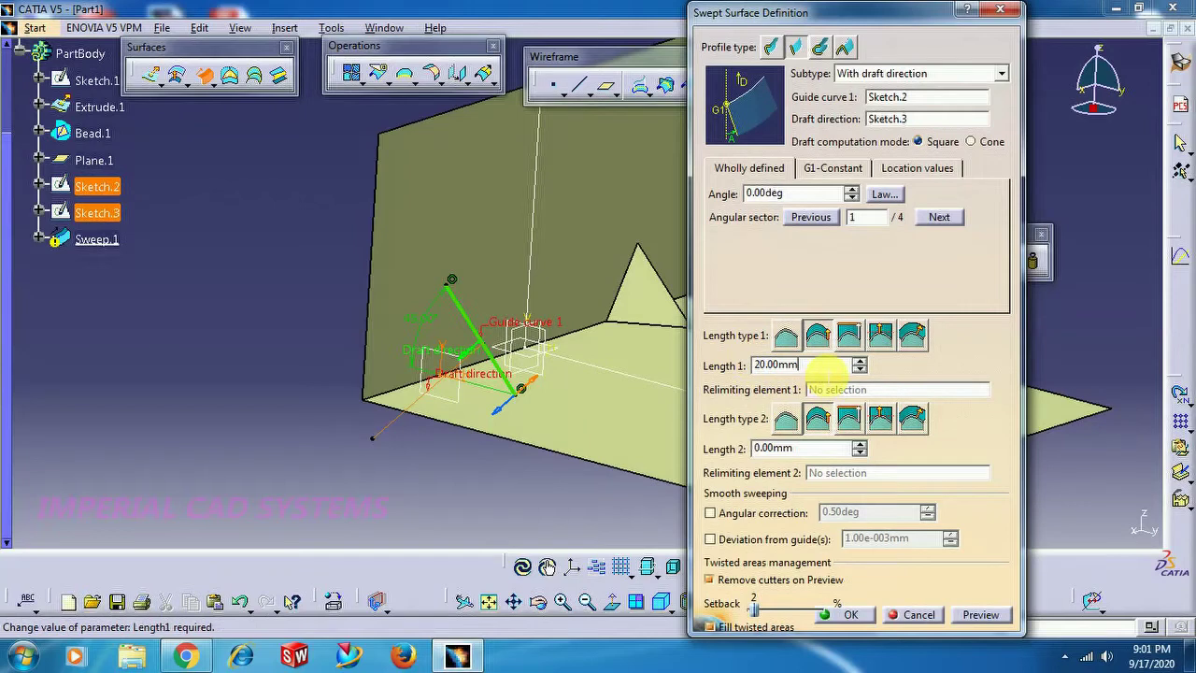
pyautogui.moveTo(825, 366); pyautogui.dragTo(724, 367)
pyautogui.click(995, 613)
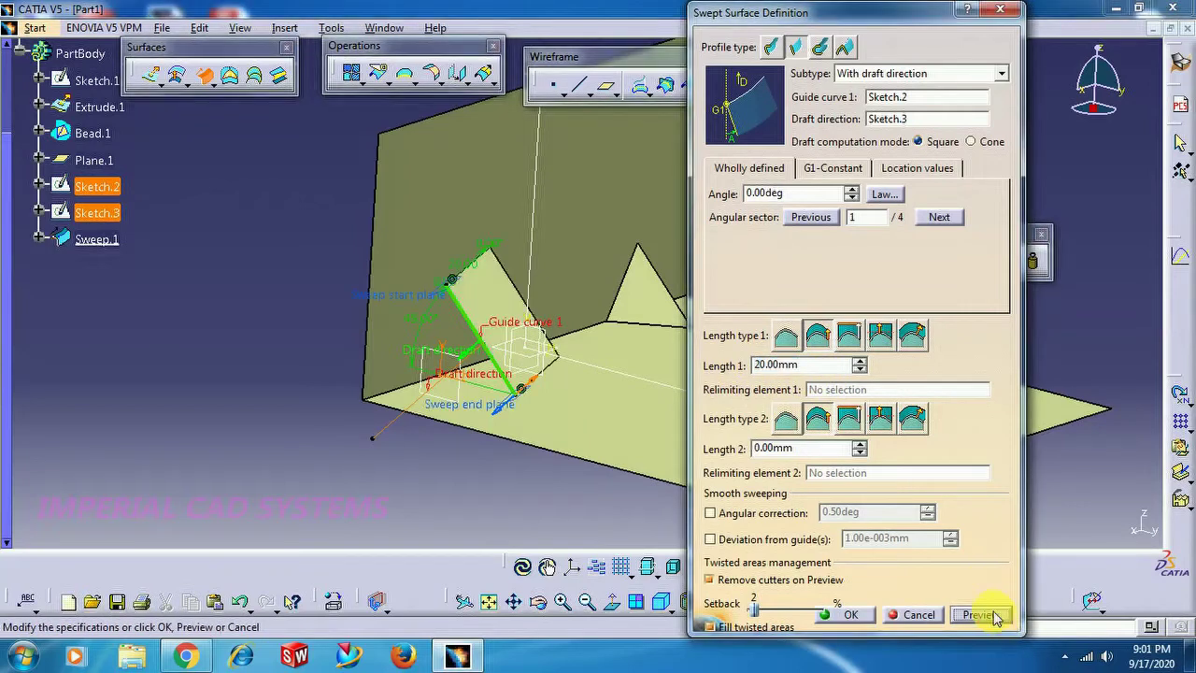
pyautogui.click(500, 421)
pyautogui.click(994, 615)
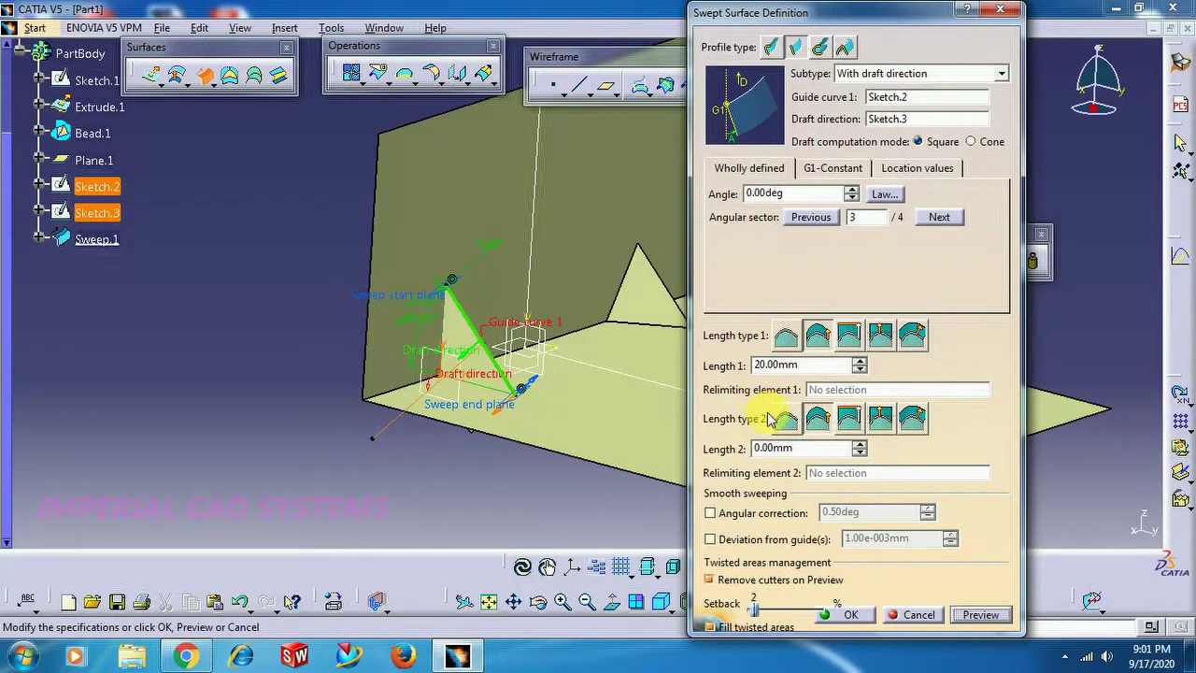
pyautogui.click(859, 362)
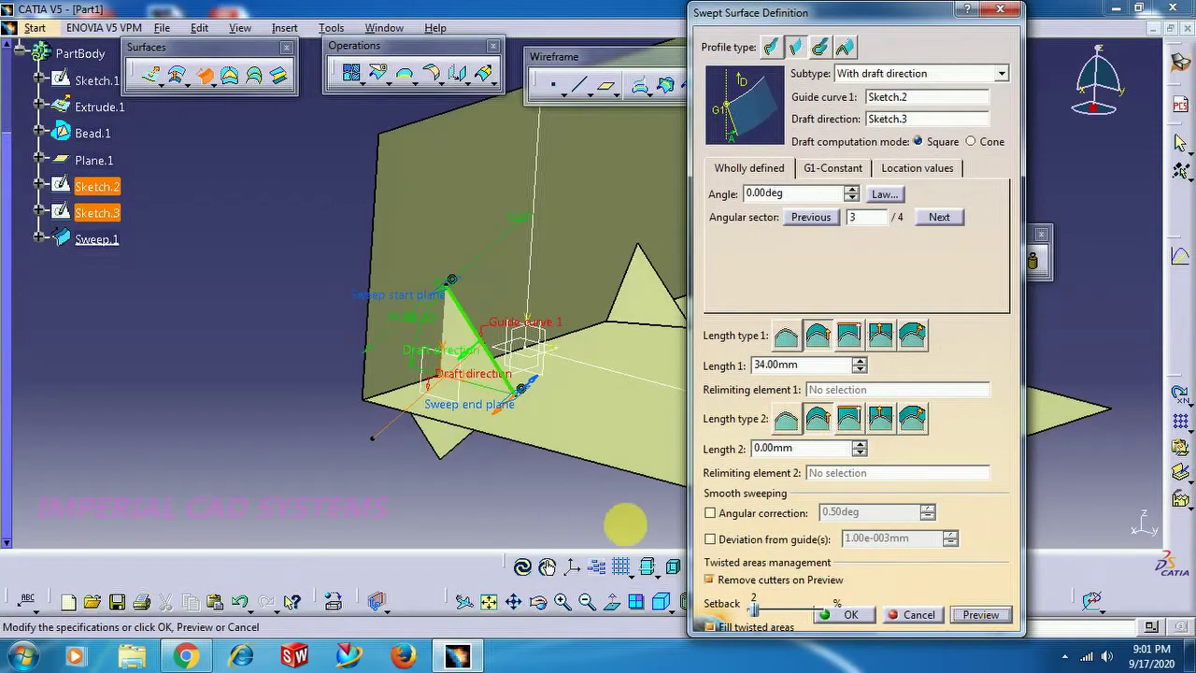
# Step: Try a 30° draft angle for the swept surface and preview it
pyautogui.click(347, 299)
pyautogui.moveTo(348, 299); pyautogui.dragTo(610, 276, button='middle')
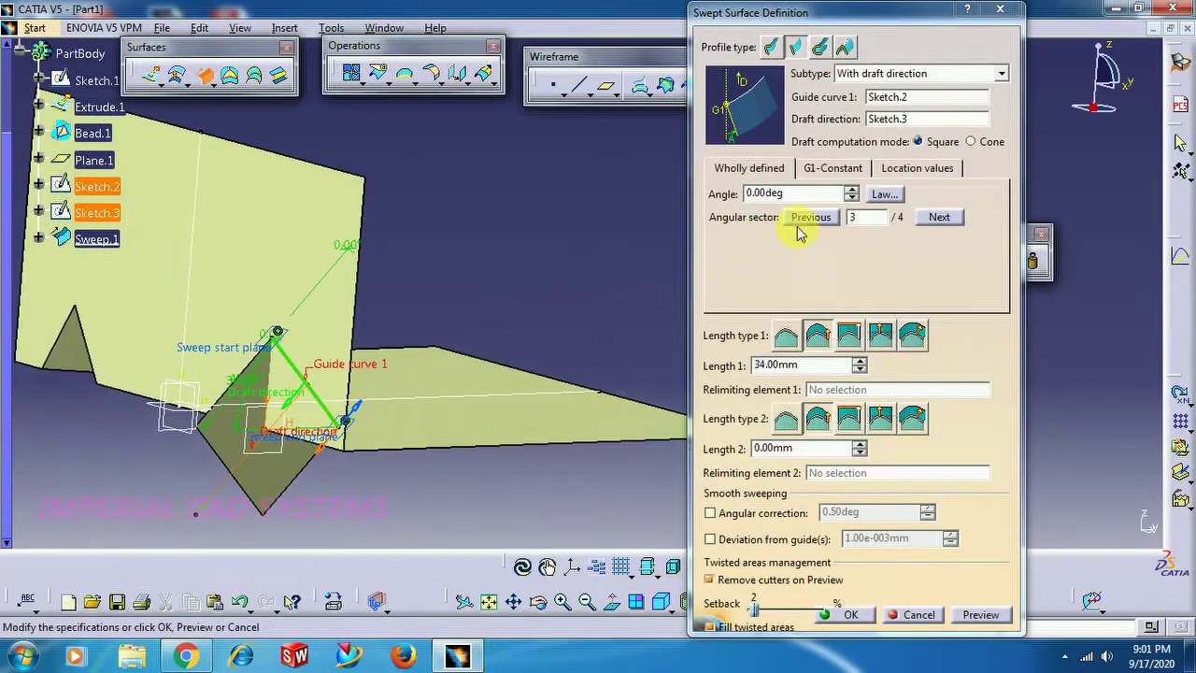
pyautogui.doubleClick(769, 193)
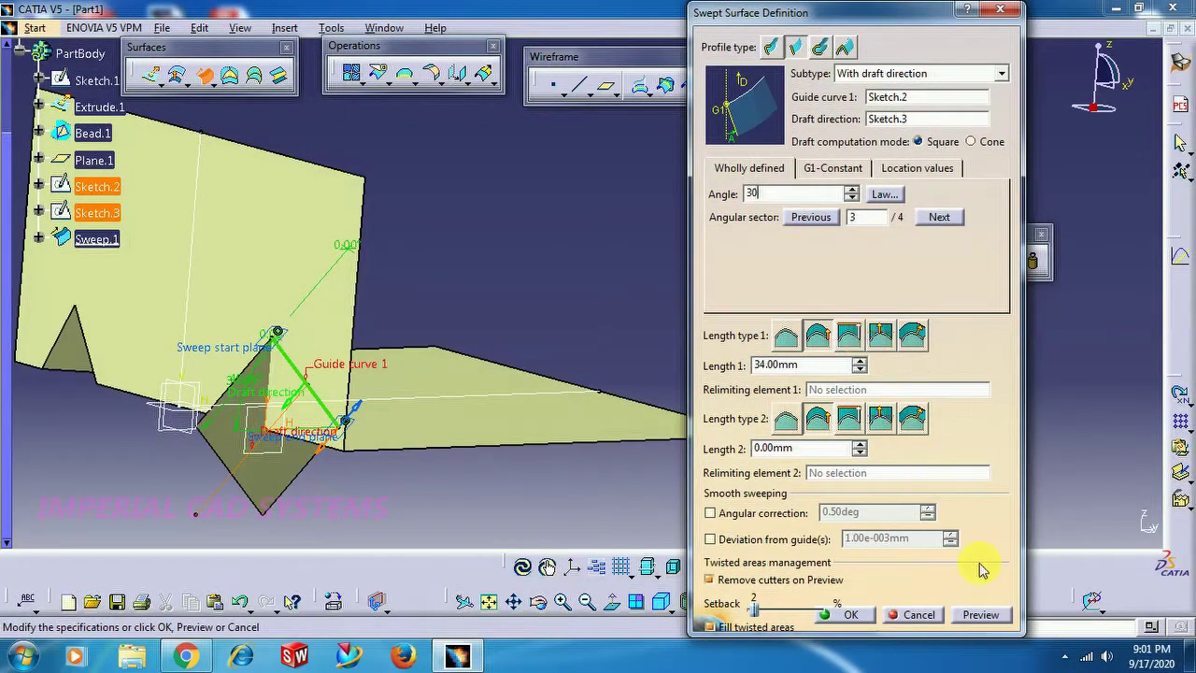
pyautogui.click(981, 619)
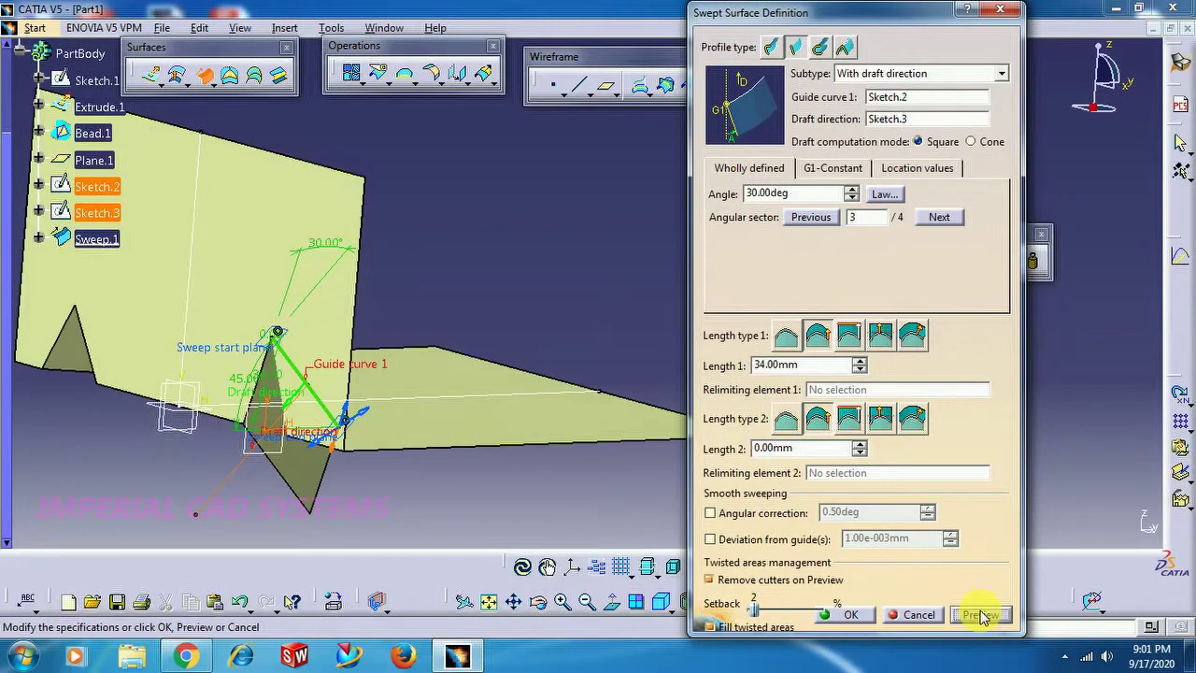
pyautogui.moveTo(539, 607); pyautogui.dragTo(542, 421)
pyautogui.moveTo(542, 421); pyautogui.dragTo(675, 316, button='middle')
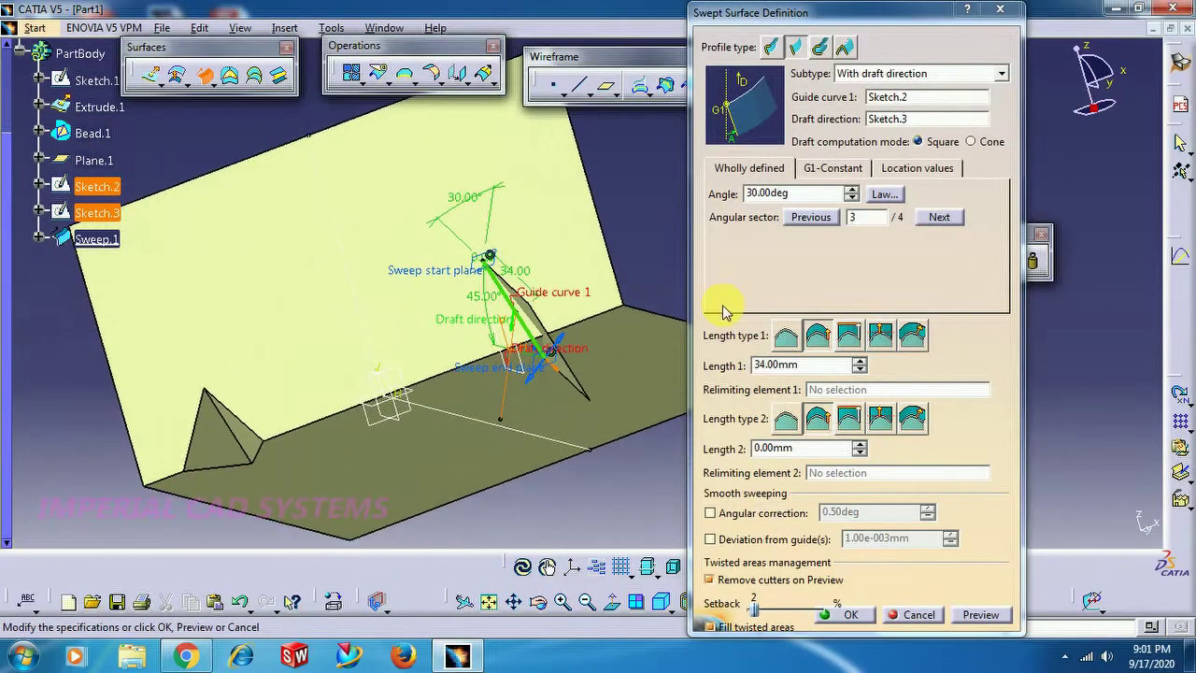
# Step: Set the sweep's draft angle to 40°, preview it and create the swept surface
pyautogui.click(835, 200)
pyautogui.press('Return')
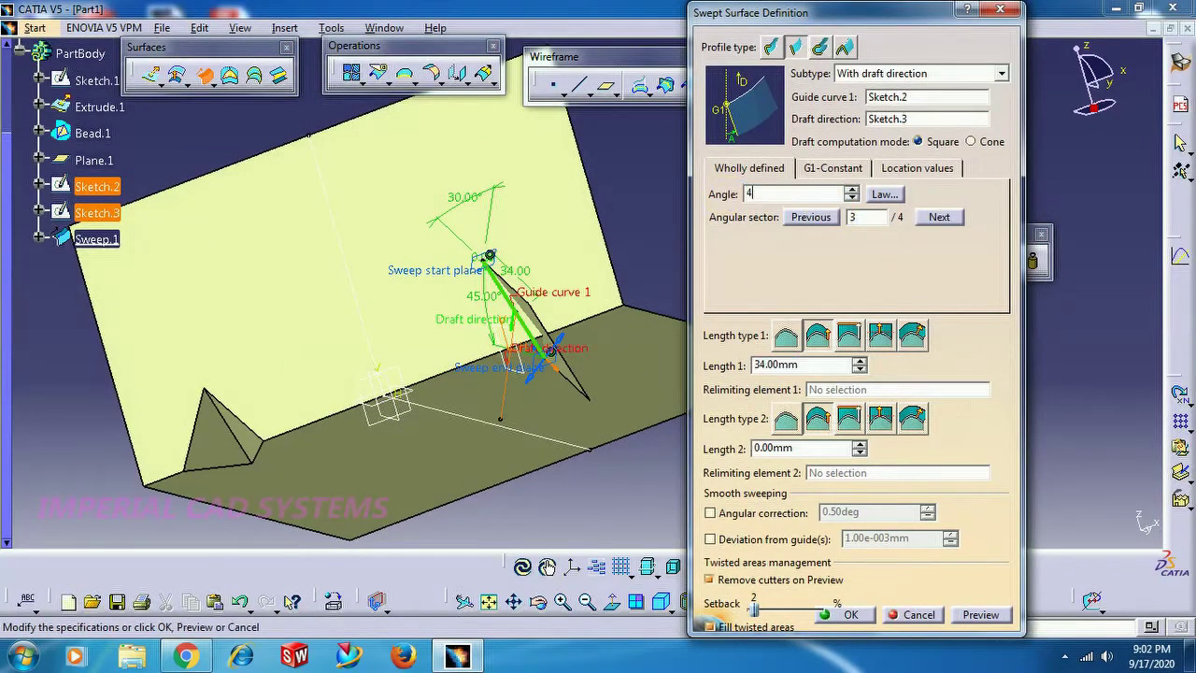
pyautogui.click(977, 617)
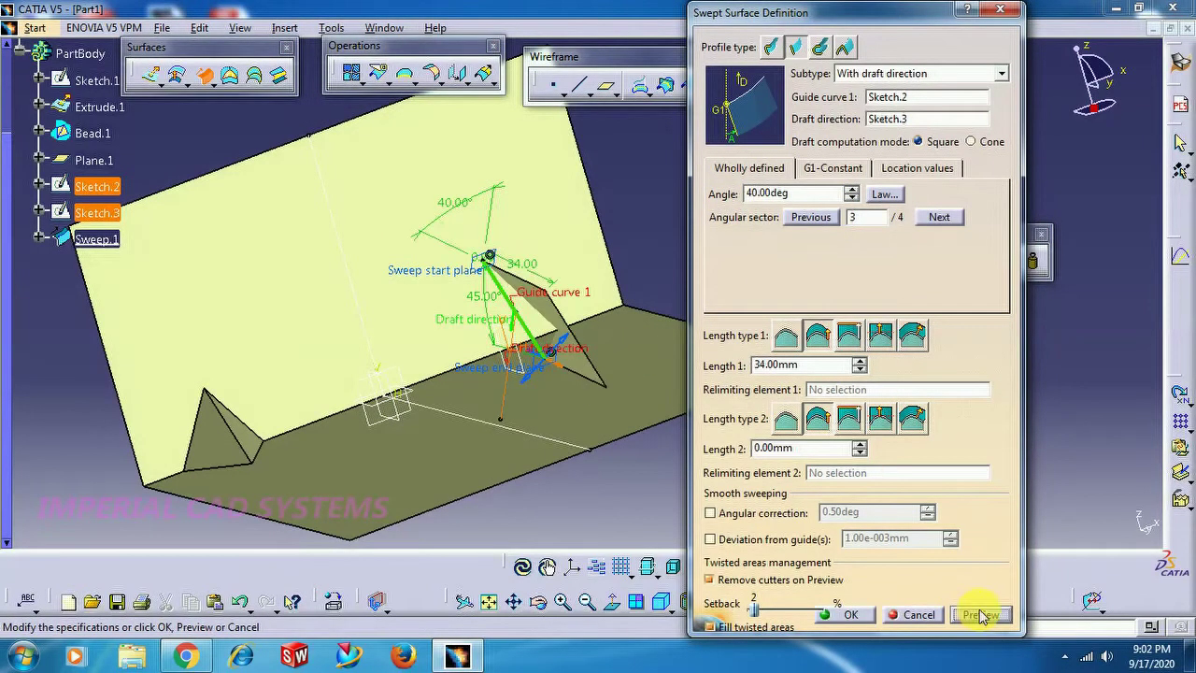
pyautogui.click(851, 616)
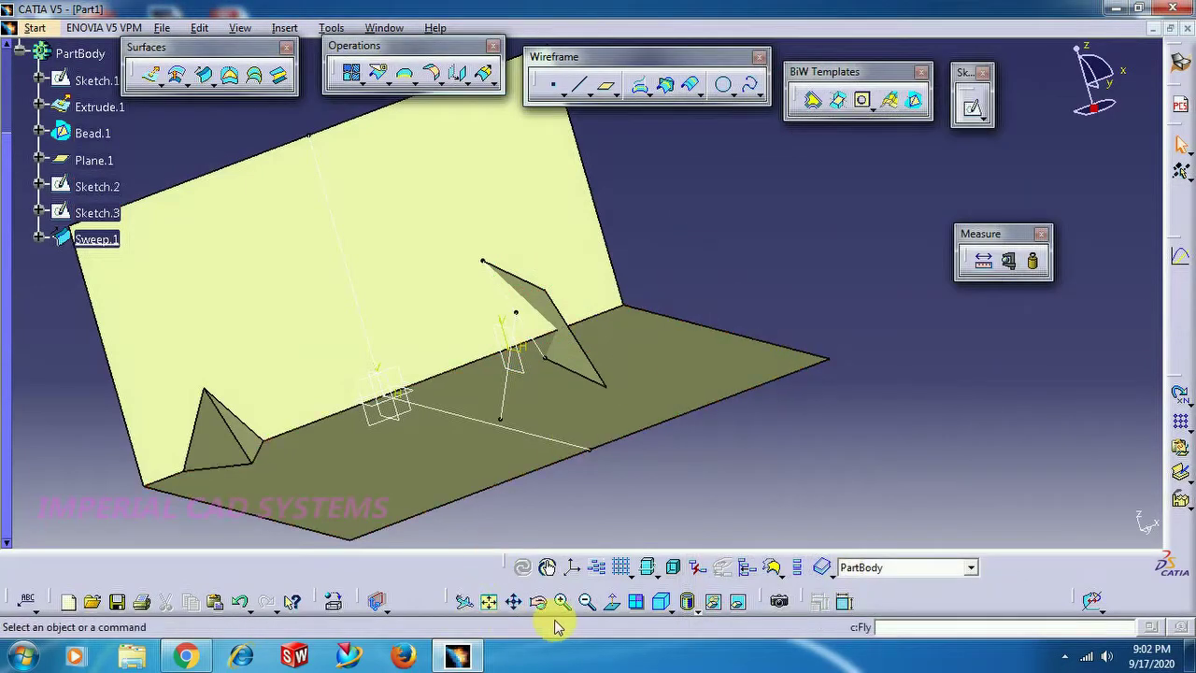
# Step: Mirror the swept surface about the offset plane Plane.1 with the Symmetry operation
pyautogui.moveTo(681, 200); pyautogui.dragTo(738, 387)
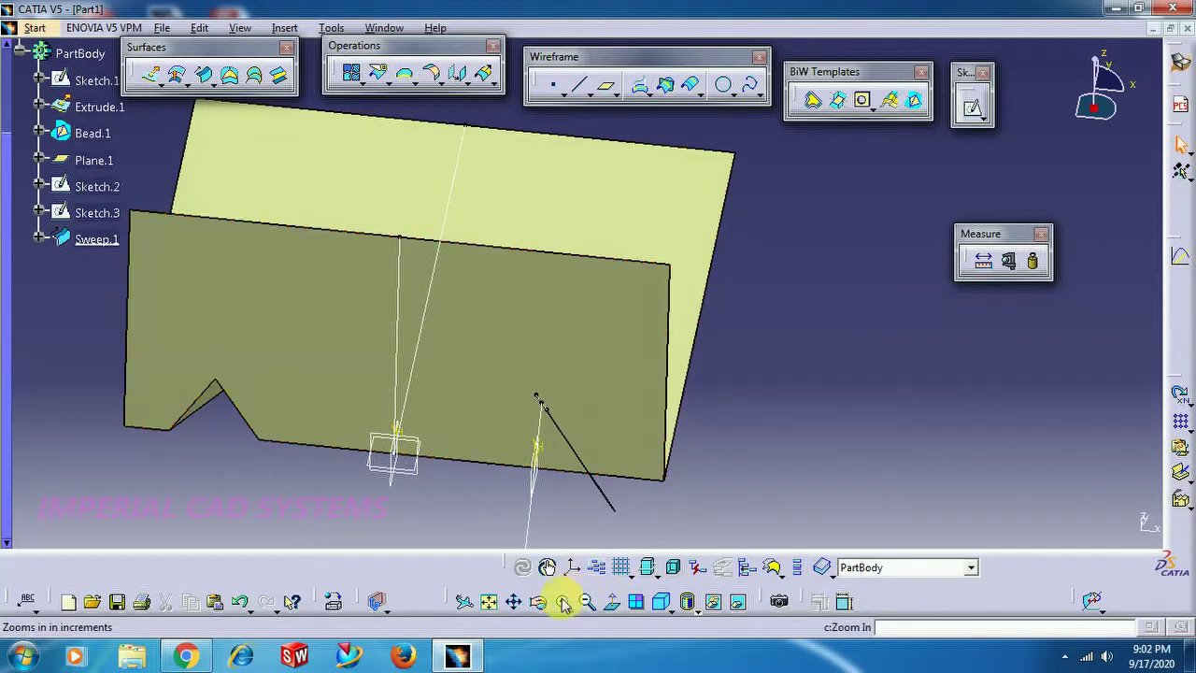
pyautogui.moveTo(547, 567); pyautogui.dragTo(608, 382)
pyautogui.moveTo(796, 445); pyautogui.dragTo(811, 452, button='middle')
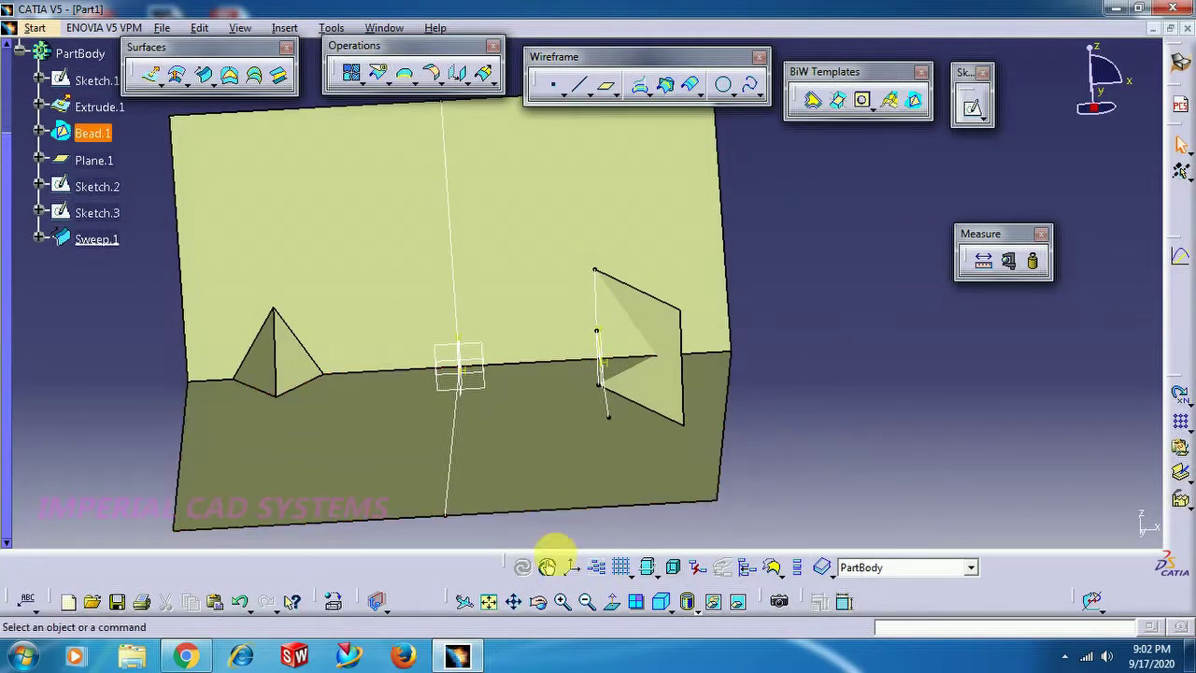
pyautogui.click(538, 601)
pyautogui.moveTo(786, 299); pyautogui.dragTo(317, 363)
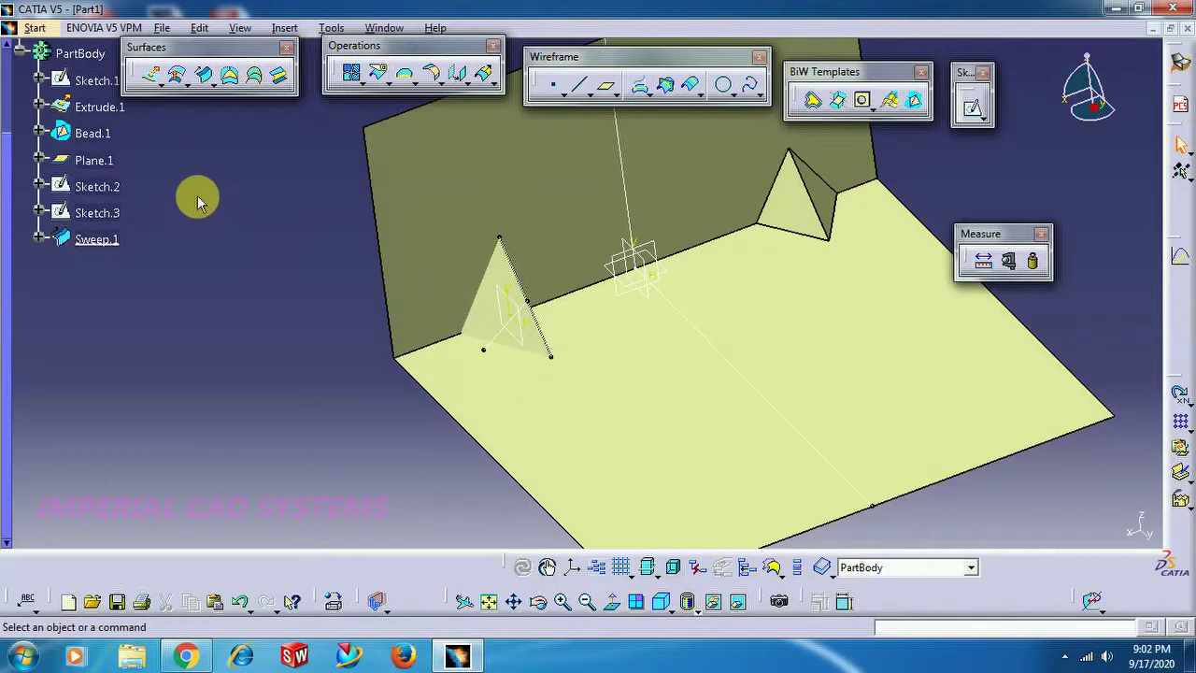
pyautogui.click(488, 84)
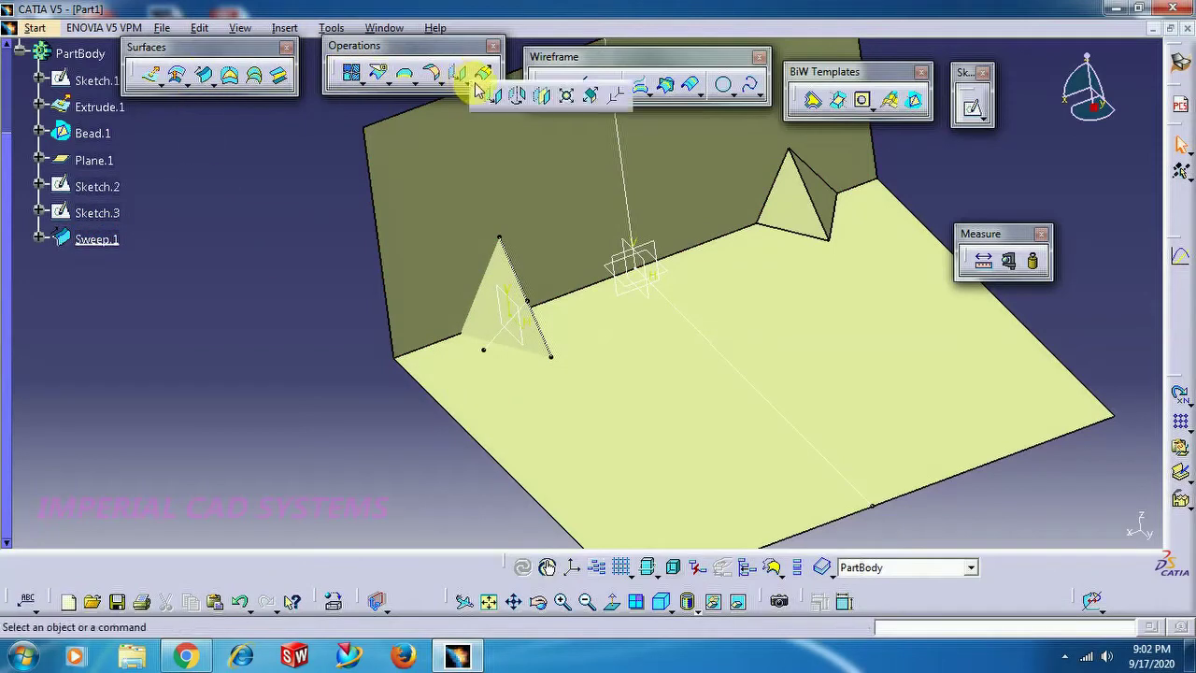
pyautogui.click(552, 100)
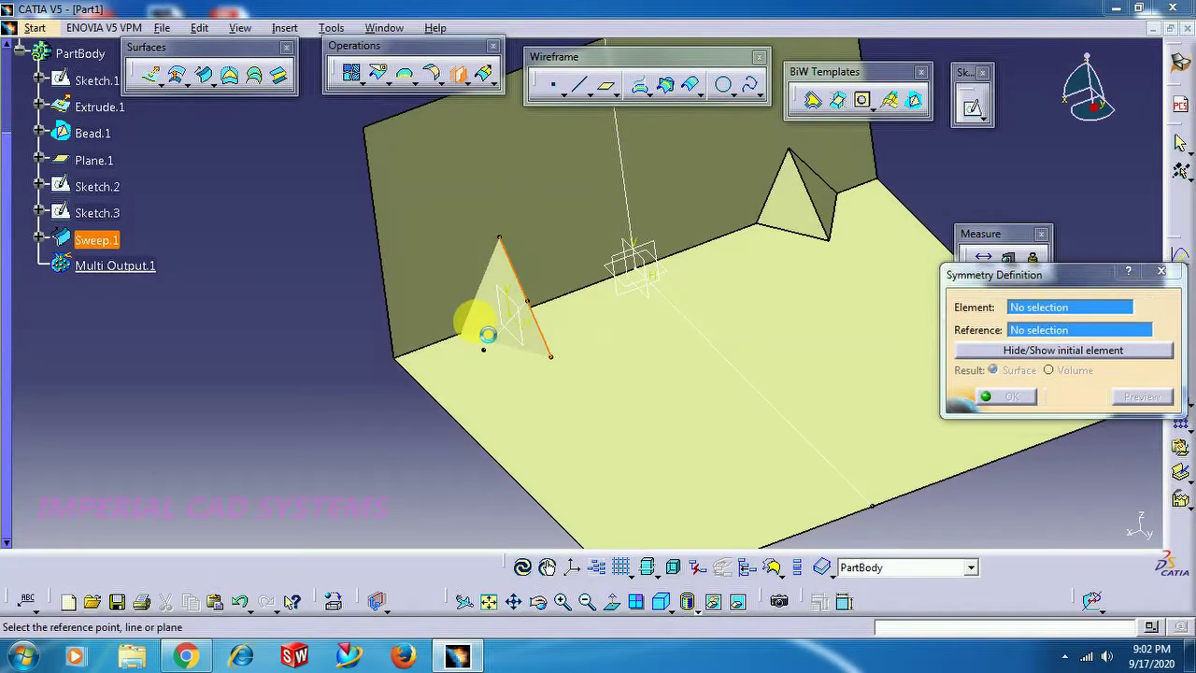
pyautogui.click(486, 336)
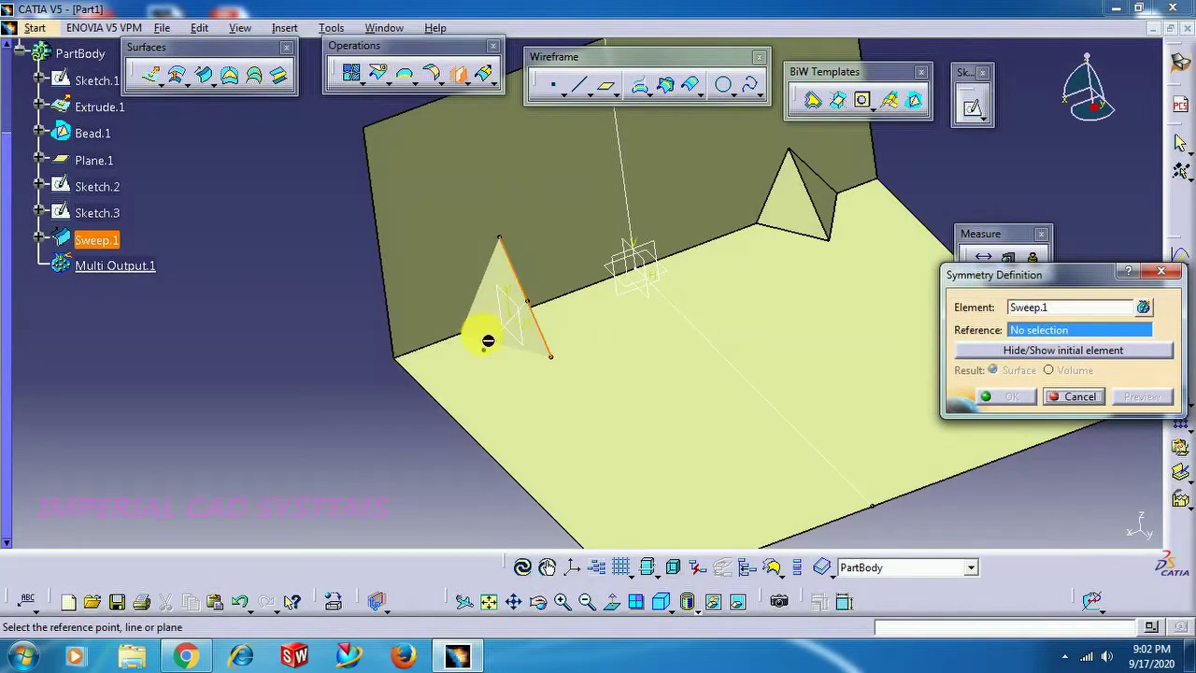
pyautogui.click(539, 608)
pyautogui.moveTo(406, 383); pyautogui.dragTo(748, 393)
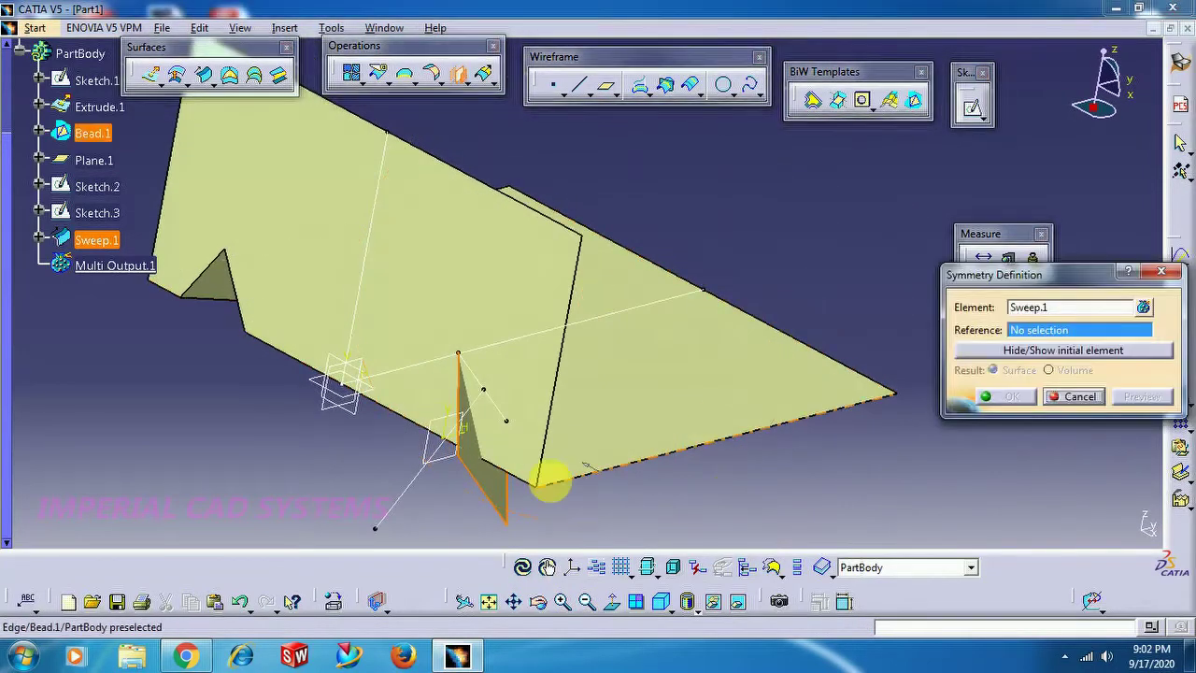
pyautogui.click(454, 470)
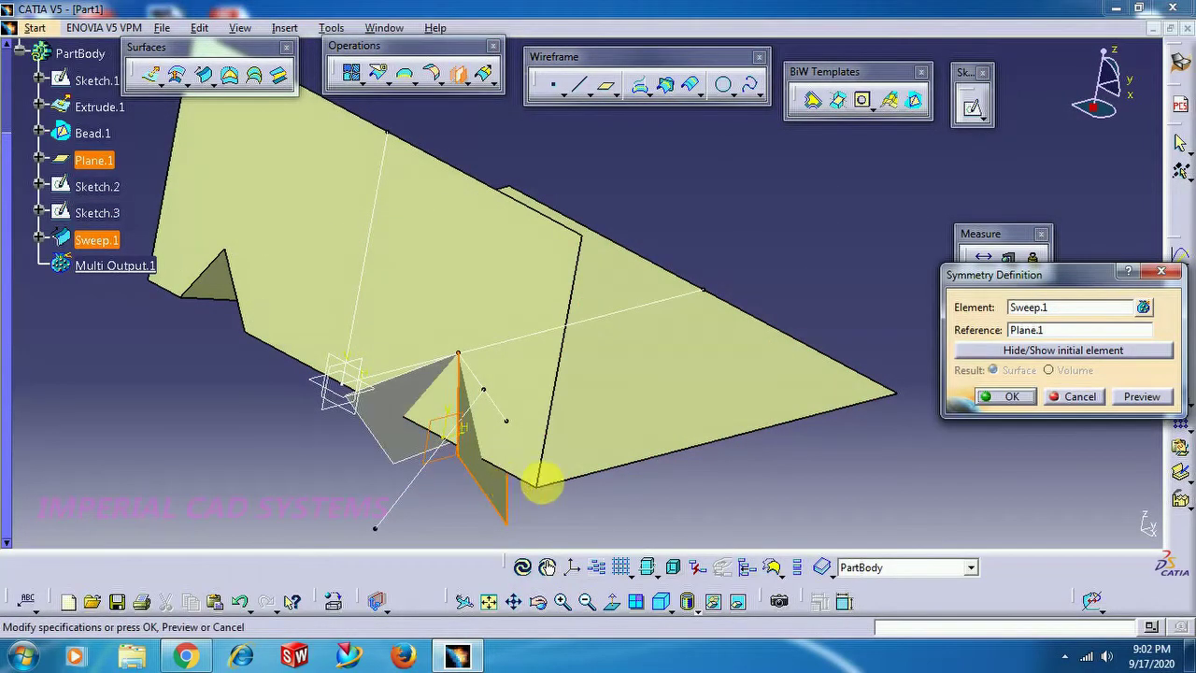
pyautogui.click(1014, 398)
# Step: Join the swept surface and its mirrored copy into one surface
pyautogui.click(546, 606)
pyautogui.moveTo(526, 509); pyautogui.dragTo(708, 235)
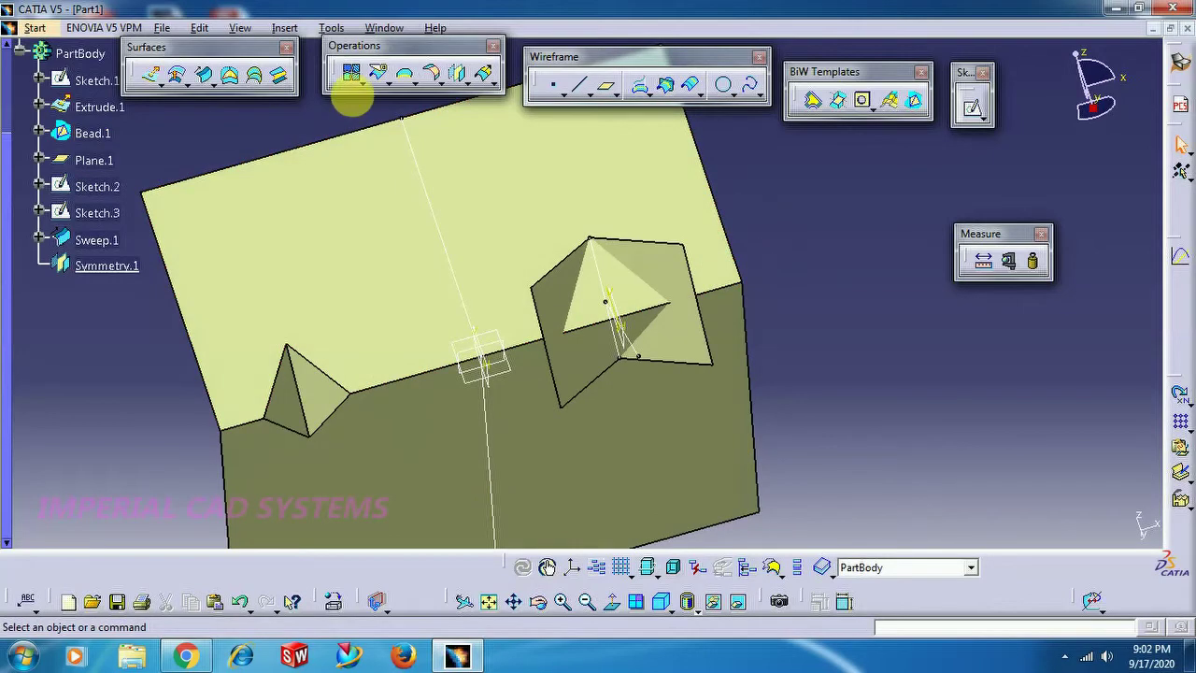
pyautogui.click(350, 73)
pyautogui.click(660, 269)
pyautogui.click(574, 301)
pyautogui.click(903, 442)
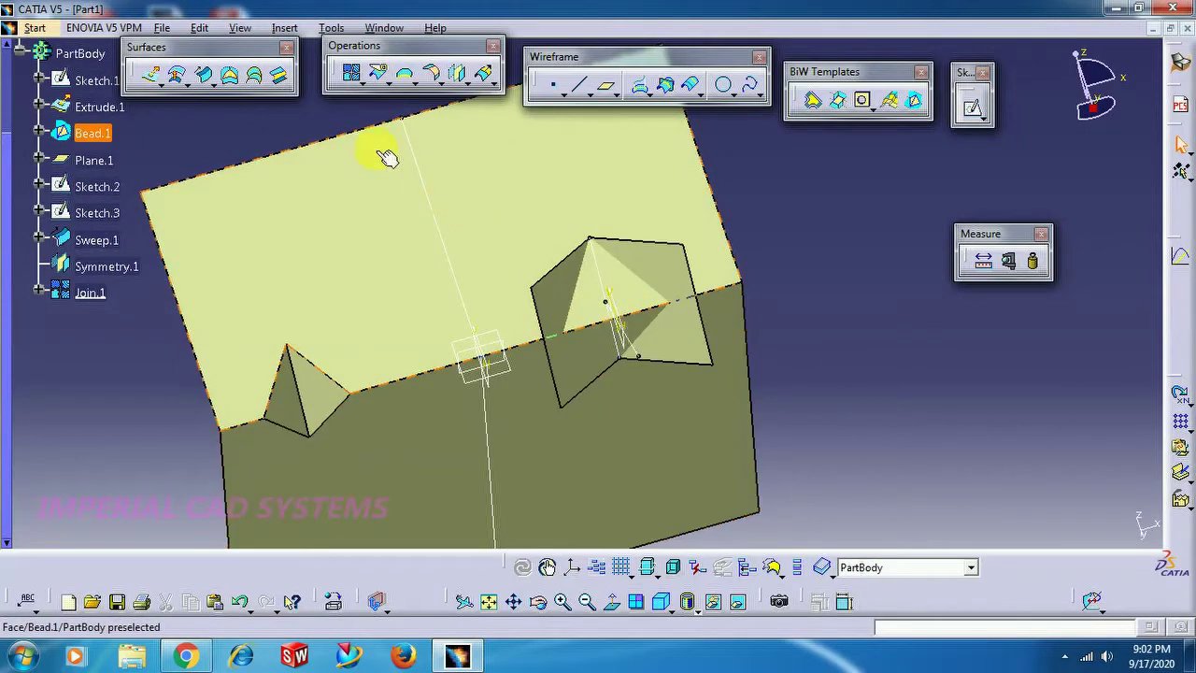
# Step: Split the L-shaped bead surface using the joined swept surfaces as the cutting element
pyautogui.click(379, 75)
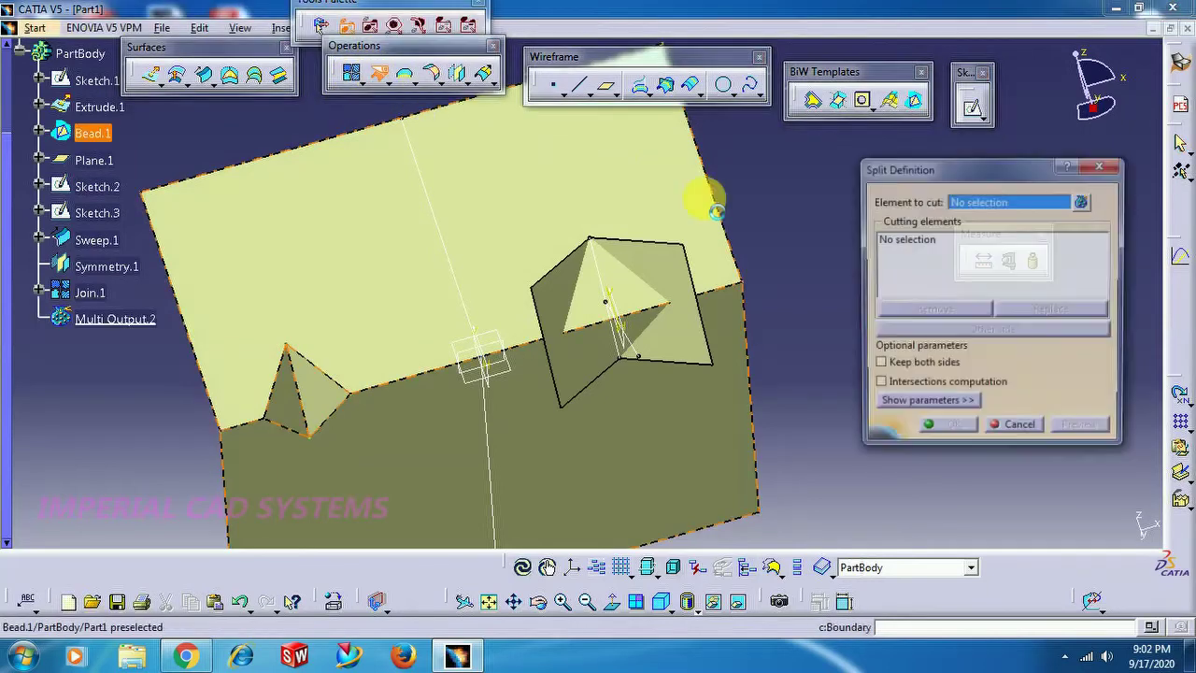
pyautogui.click(710, 228)
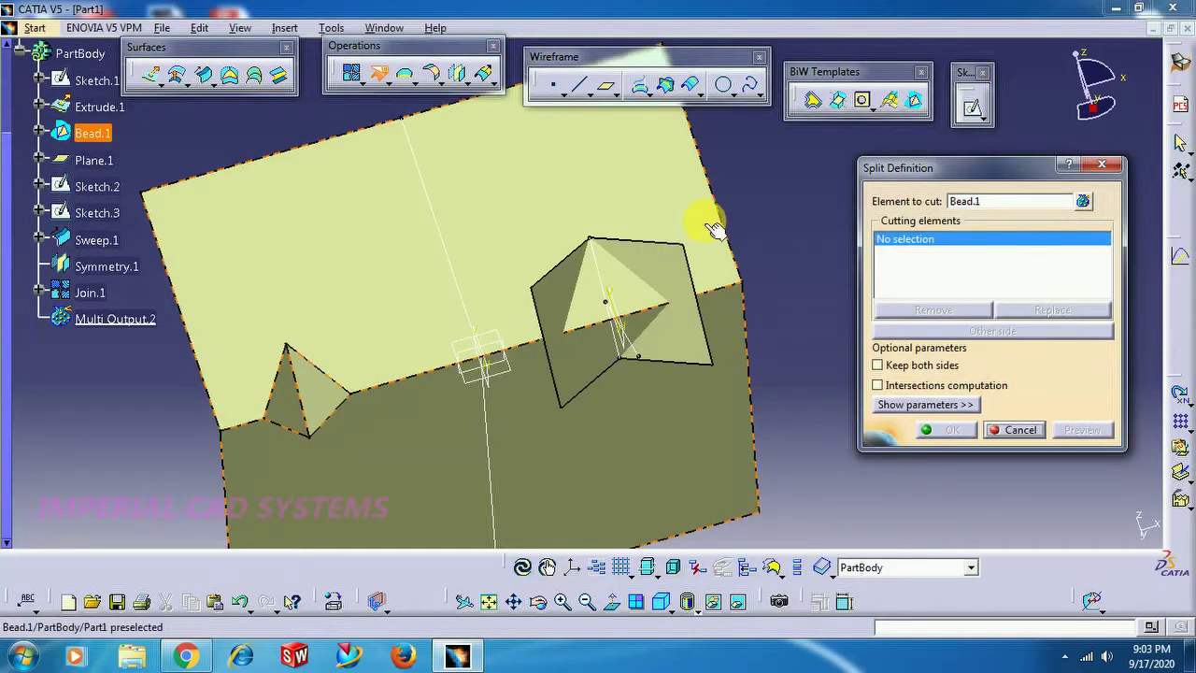
pyautogui.click(655, 260)
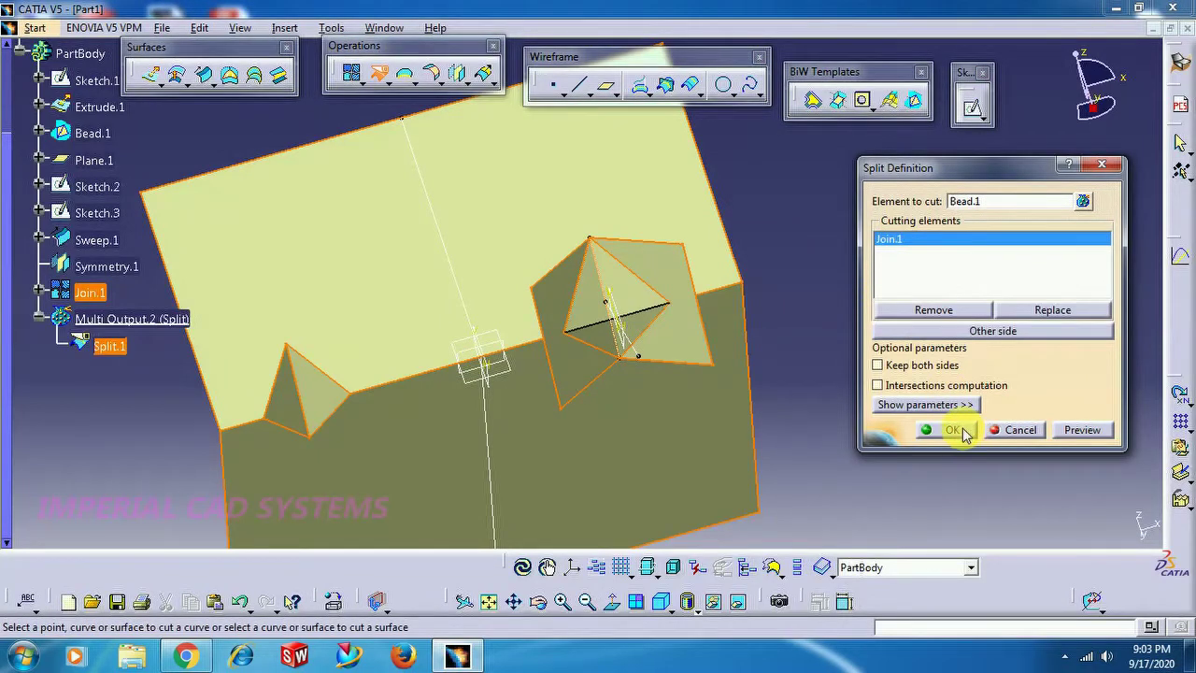
pyautogui.click(954, 430)
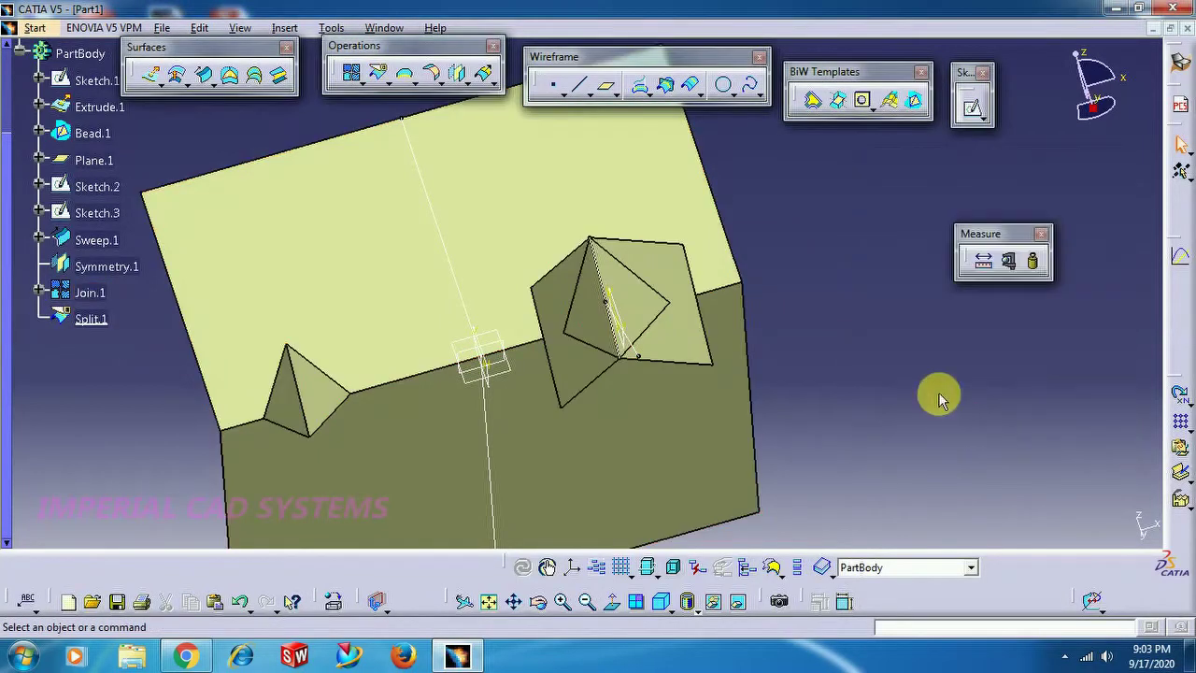
# Step: Split the joined swept surfaces using the already split L-shaped surface as cutting element, switching to the other side
pyautogui.click(542, 608)
pyautogui.moveTo(755, 221); pyautogui.dragTo(682, 267)
pyautogui.click(682, 267)
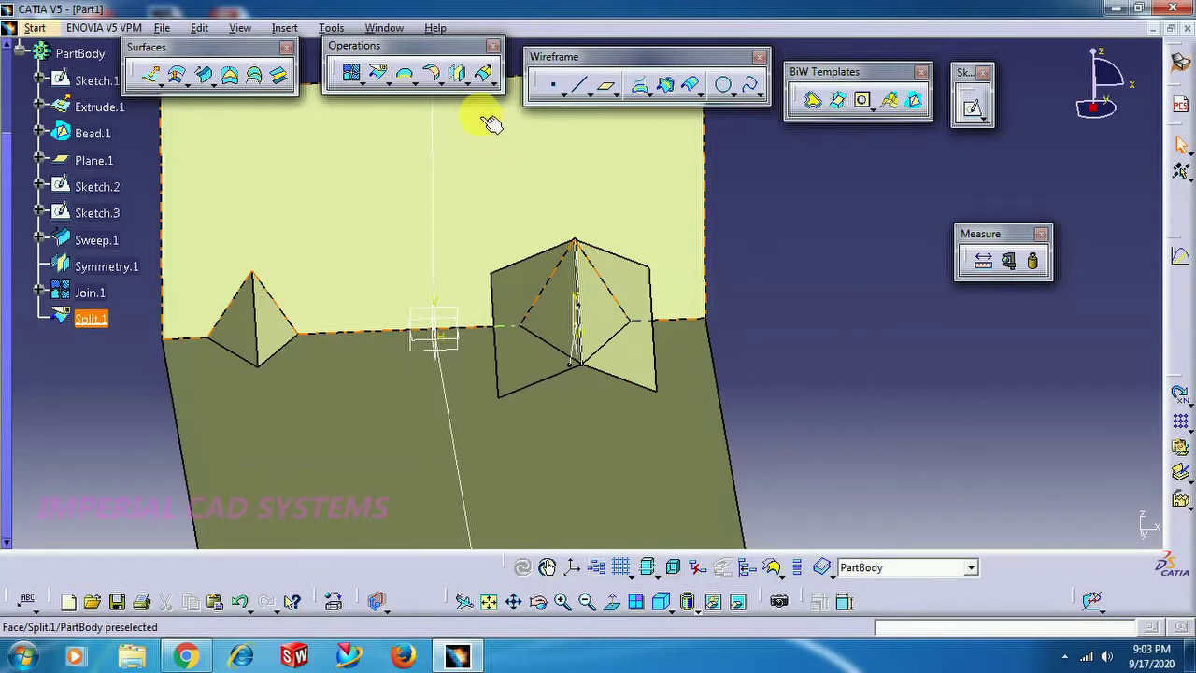
pyautogui.click(387, 82)
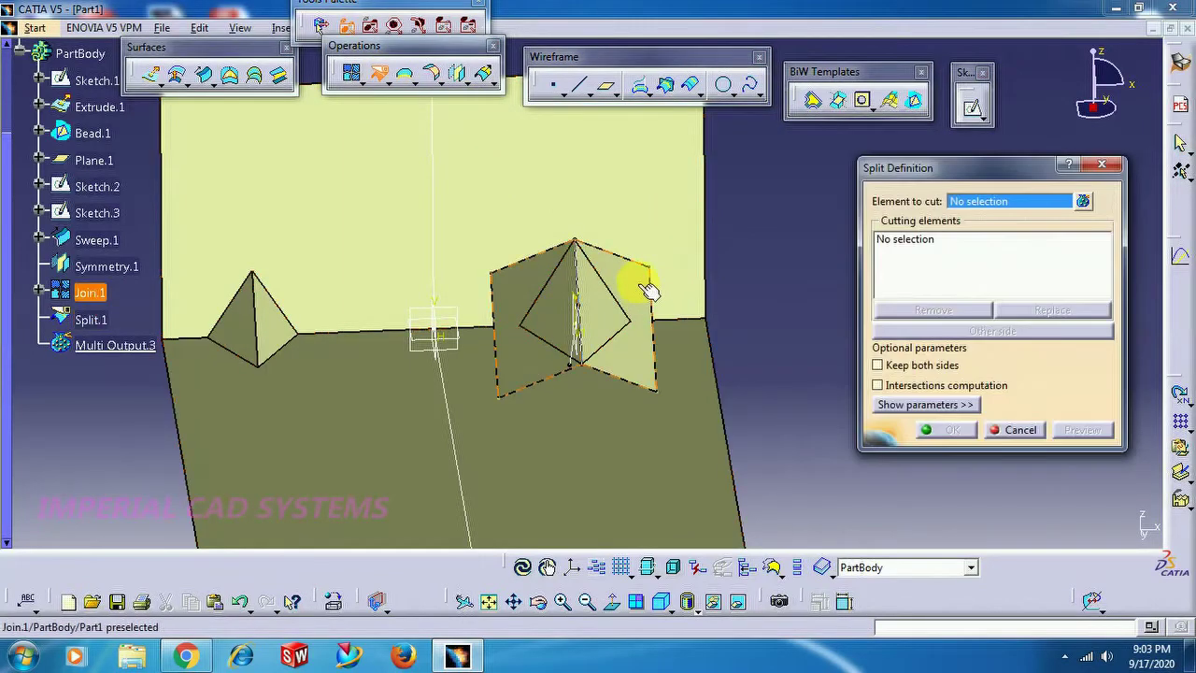
pyautogui.click(638, 280)
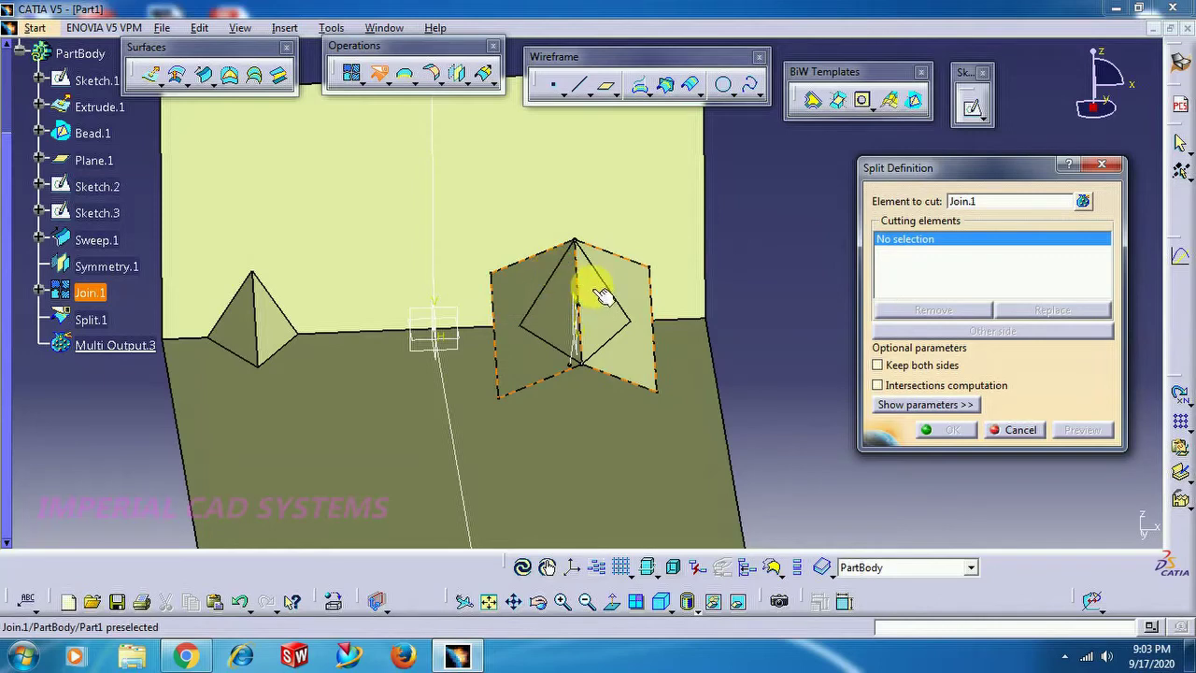
pyautogui.click(688, 255)
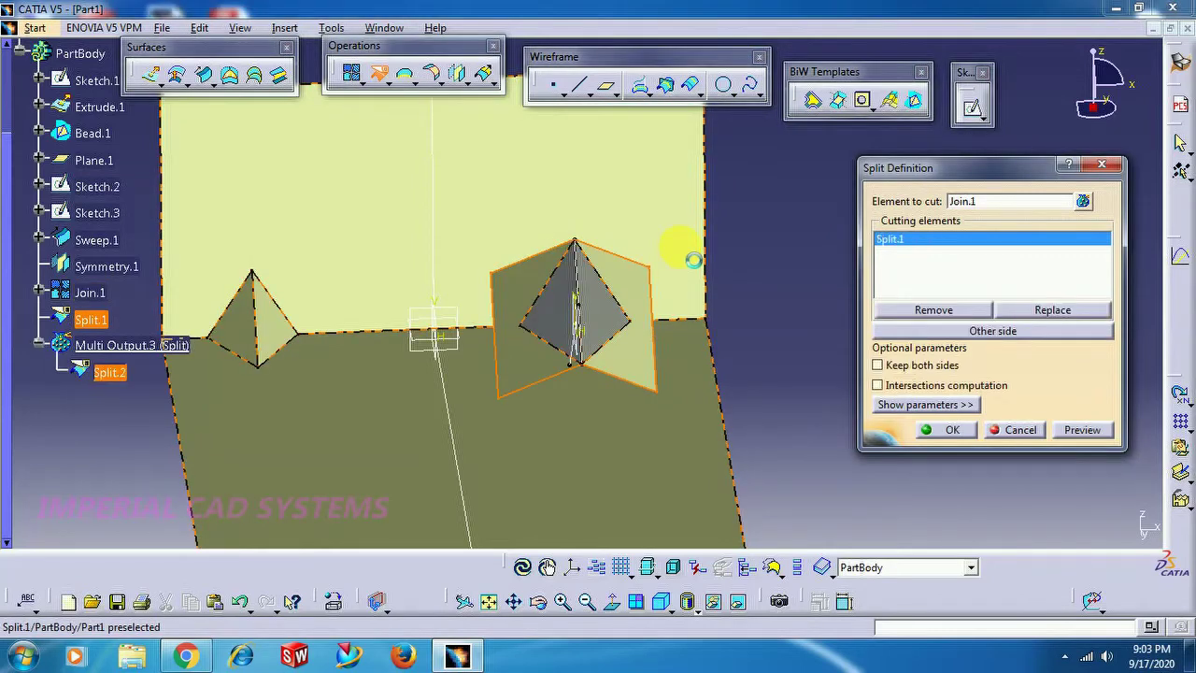
pyautogui.click(984, 333)
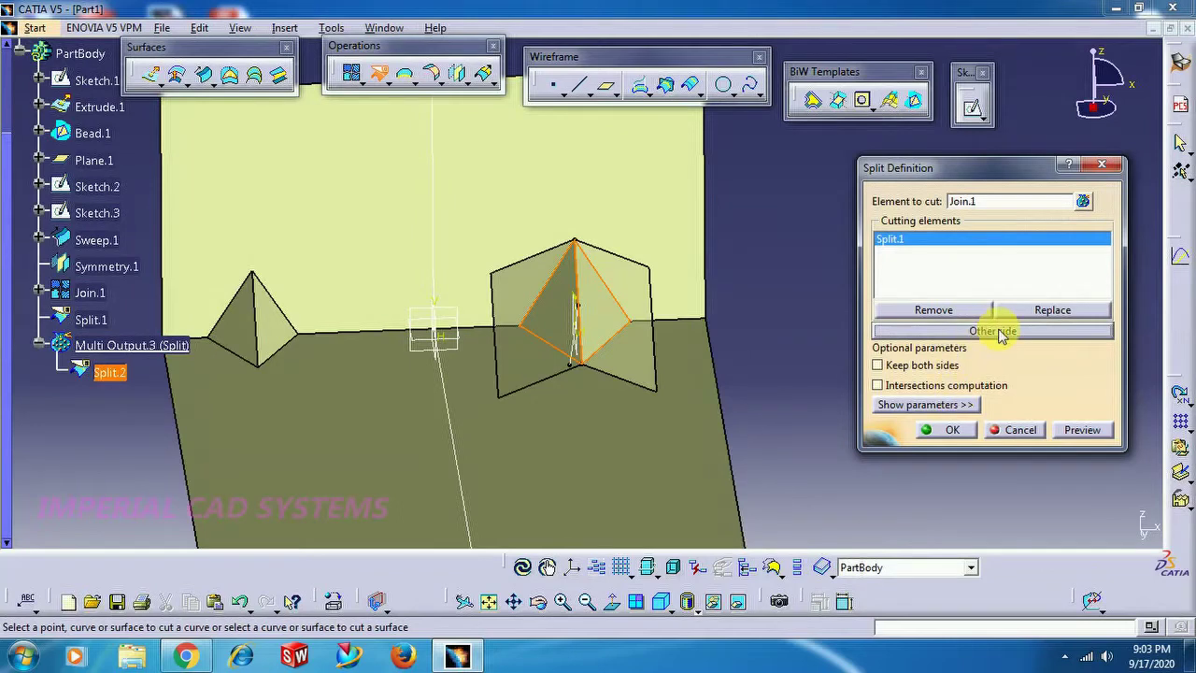
pyautogui.click(948, 430)
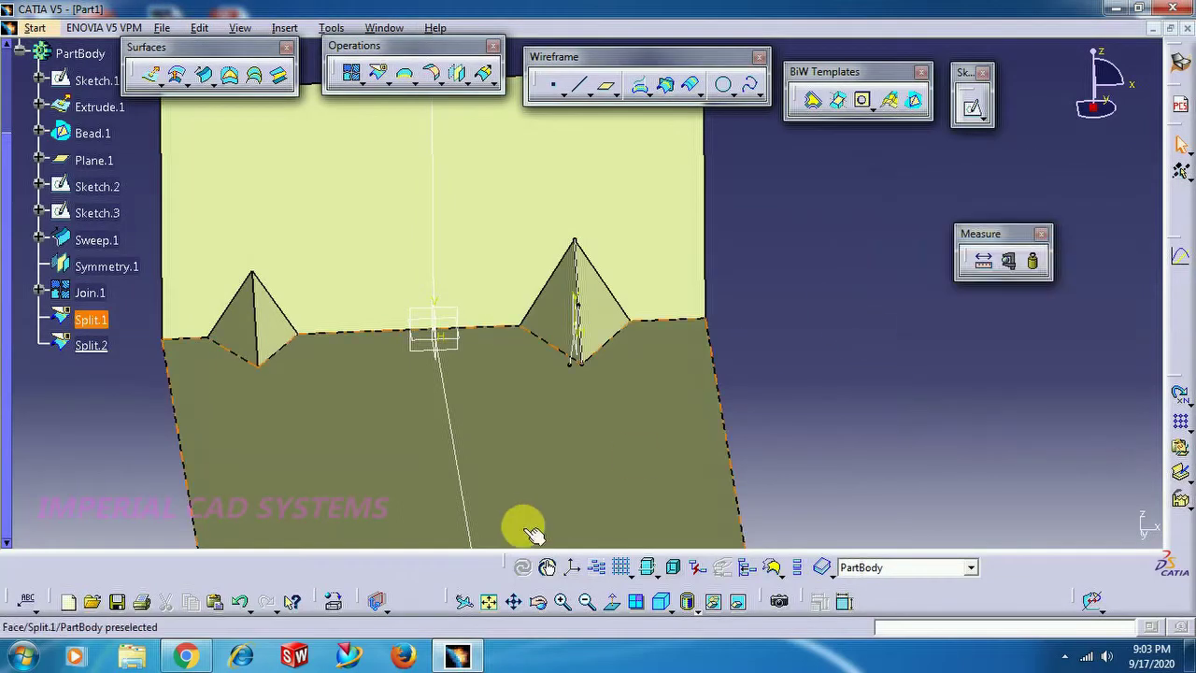
# Step: Examine the definitions of the split L-shaped surface and the original bead, closing both without changes
pyautogui.moveTo(757, 279); pyautogui.dragTo(240, 299, button='middle')
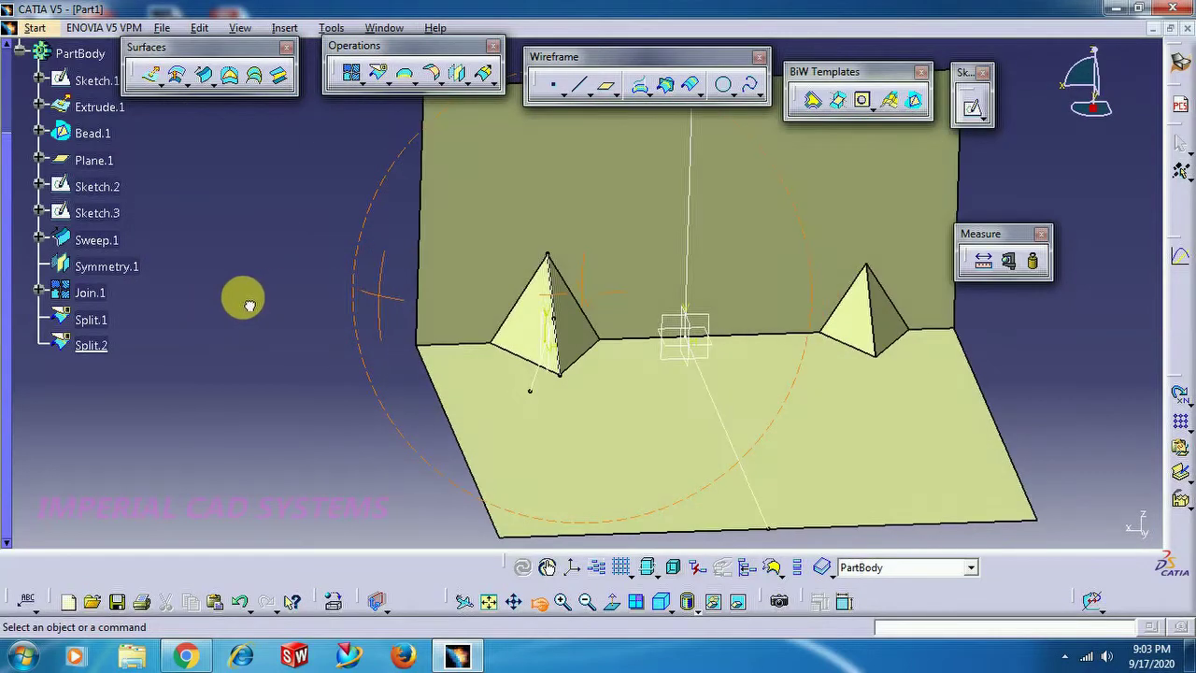
pyautogui.click(917, 102)
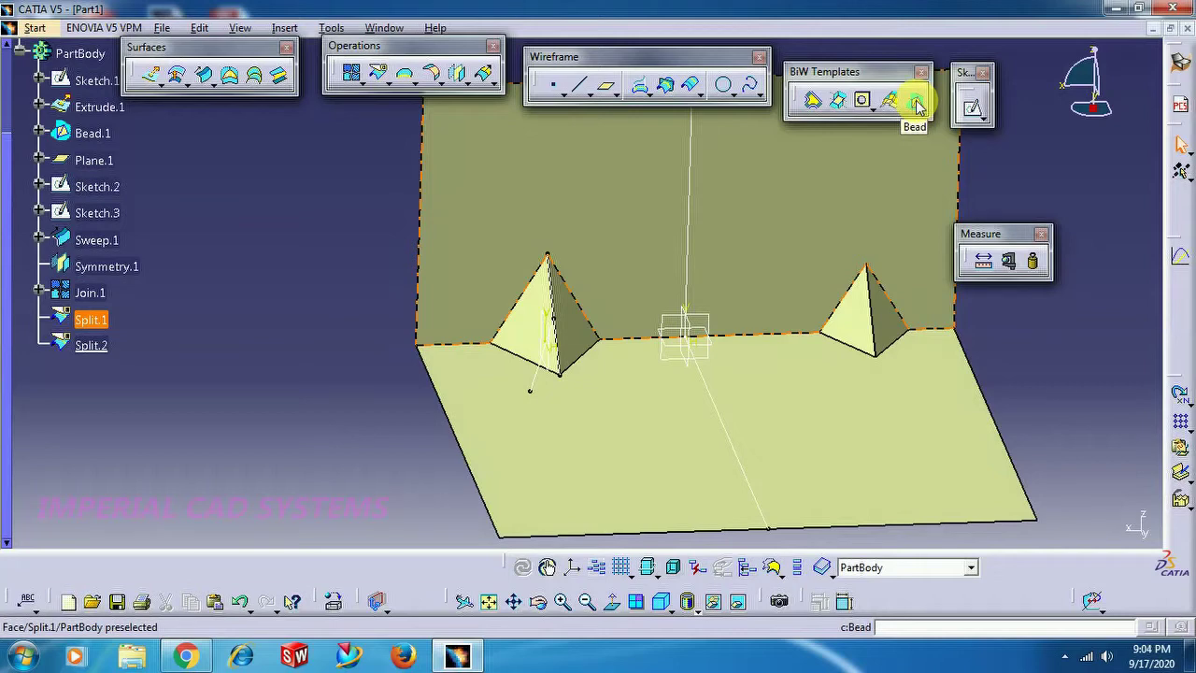
pyautogui.doubleClick(878, 313)
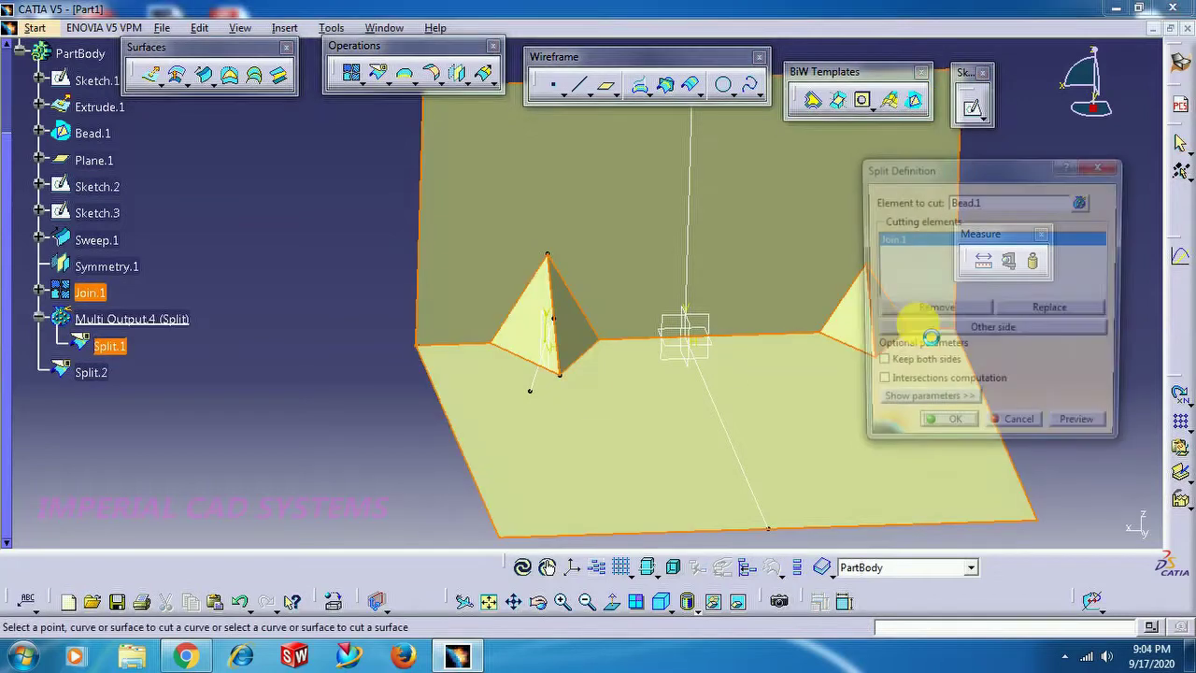
pyautogui.click(1016, 432)
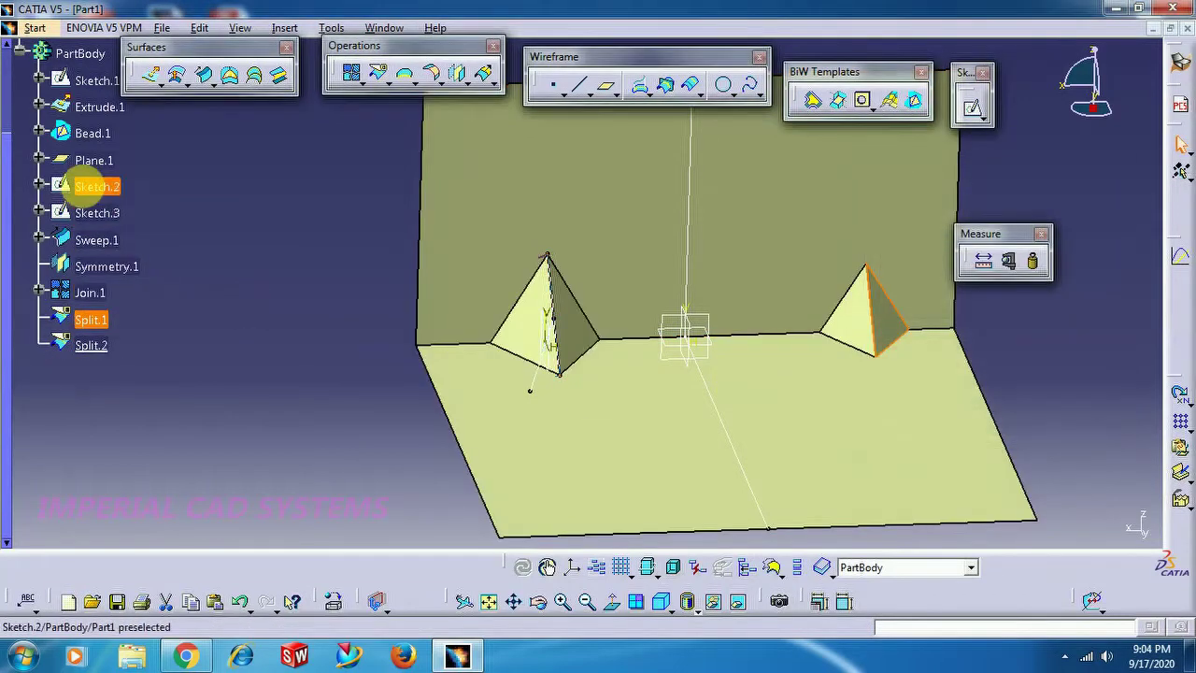
pyautogui.doubleClick(93, 134)
pyautogui.moveTo(748, 346); pyautogui.dragTo(635, 376, button='middle')
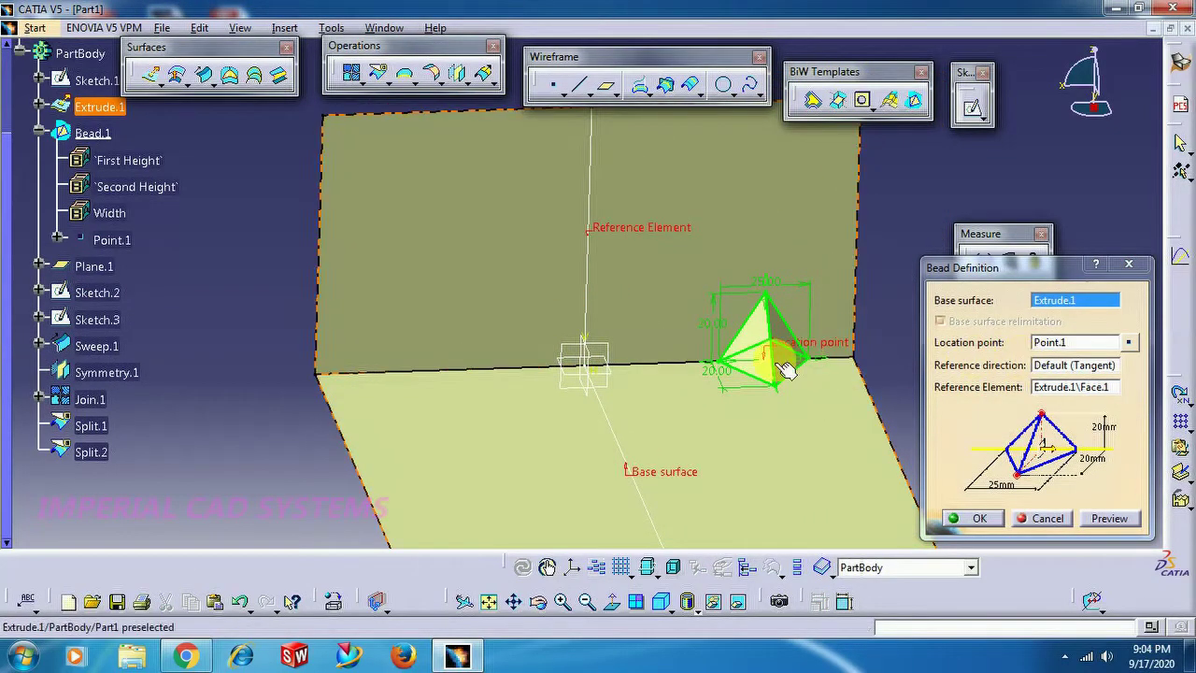
pyautogui.click(1049, 519)
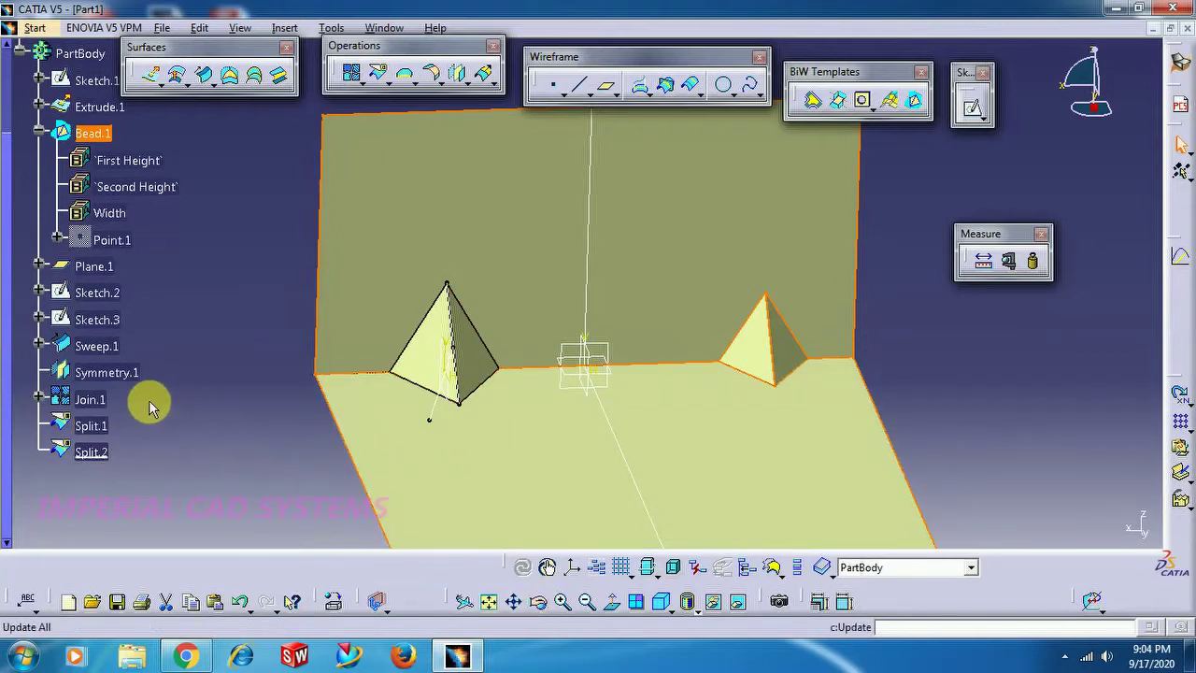
# Step: Set the fill colour of the rebuilt pyramid surface Split.2 to magenta in its graphic properties
pyautogui.click(101, 455)
pyautogui.rightClick(94, 451)
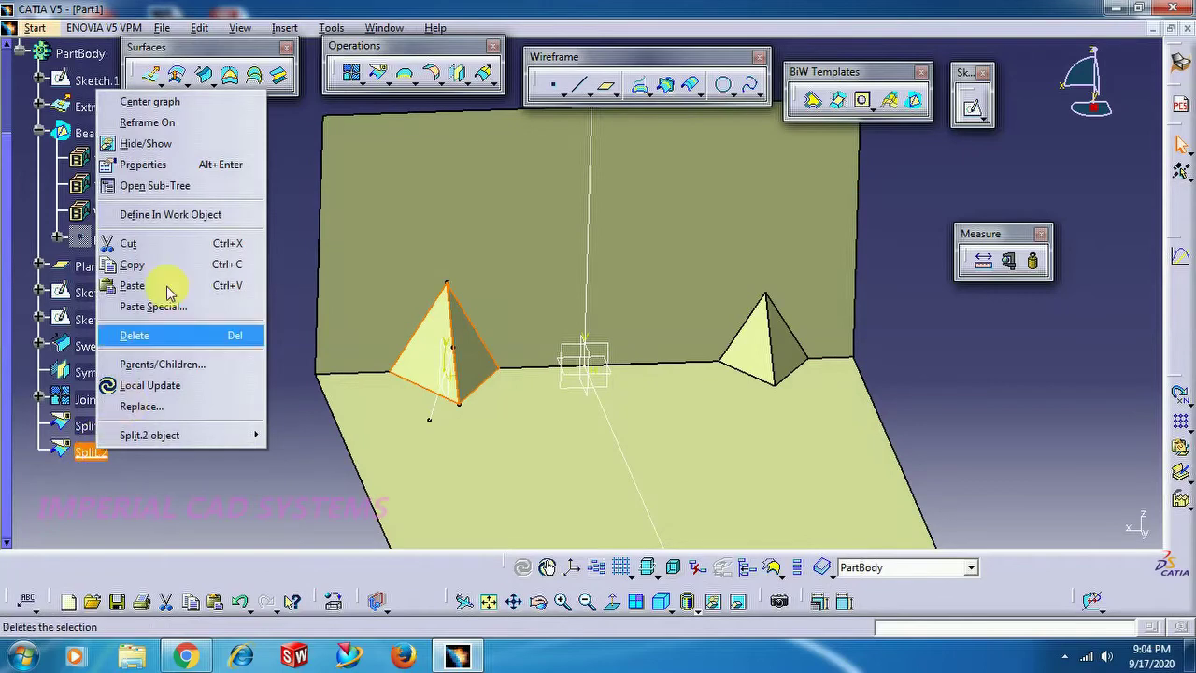
pyautogui.click(161, 165)
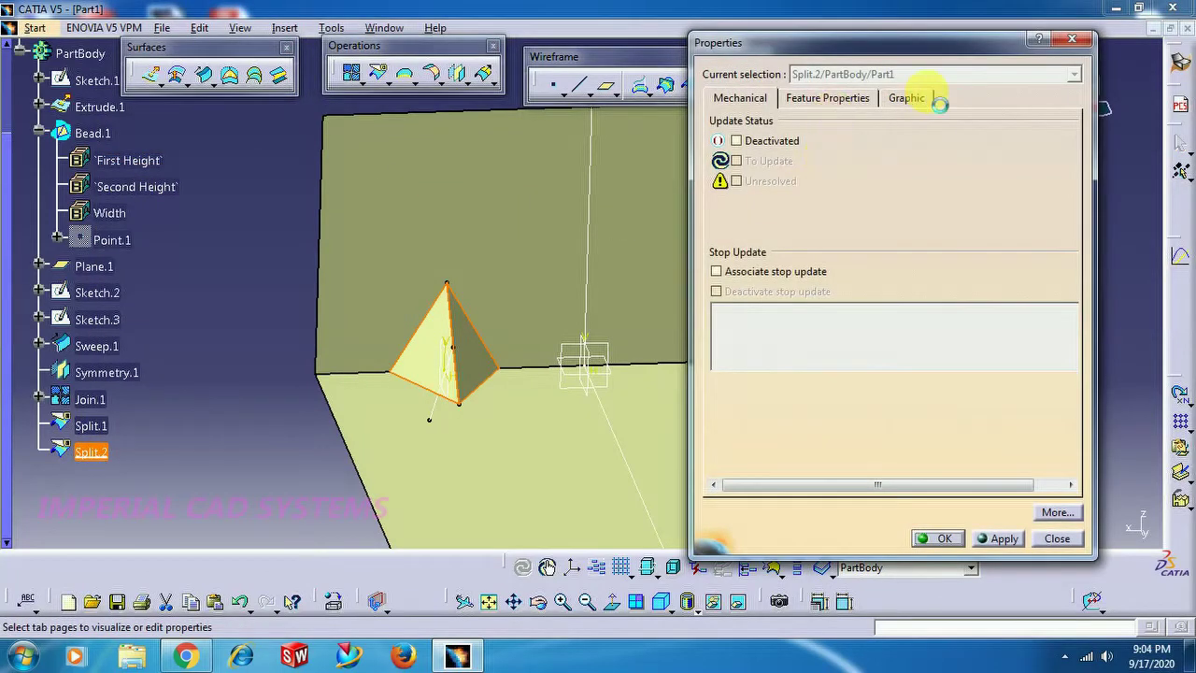
pyautogui.click(930, 98)
pyautogui.click(756, 154)
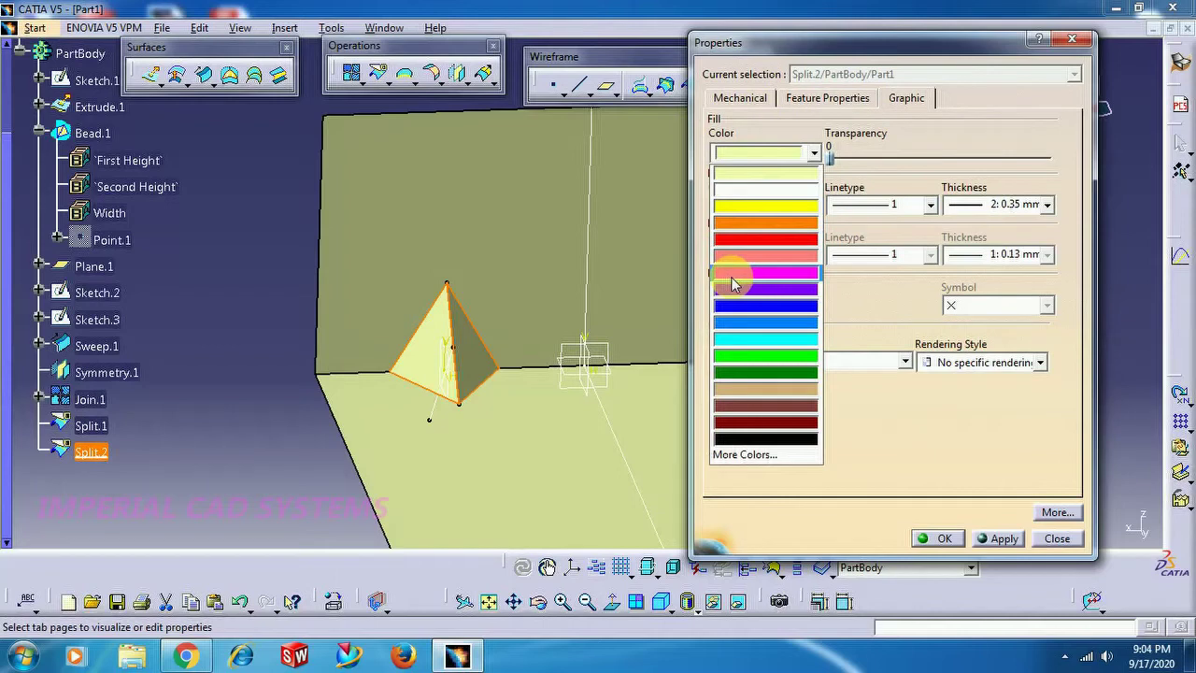
pyautogui.click(733, 283)
pyautogui.click(939, 538)
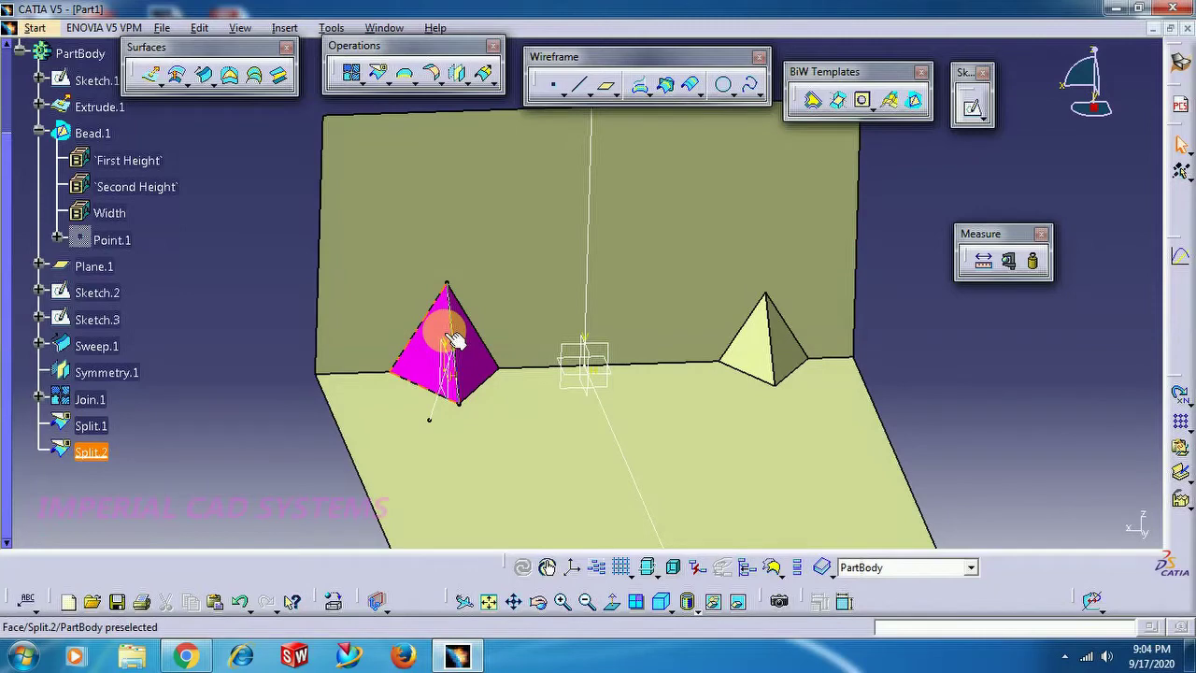
# Step: Set the fill colour of the Bead.1 surface to orange in its graphic properties
pyautogui.rightClick(95, 134)
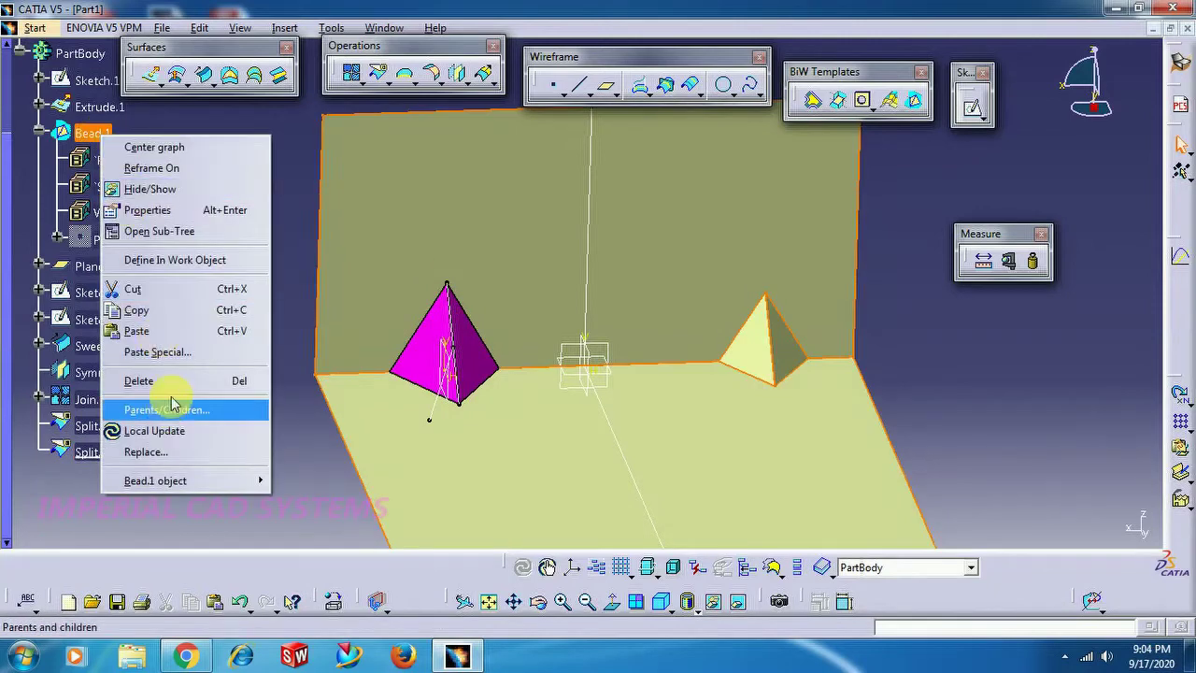
pyautogui.click(187, 211)
pyautogui.click(785, 153)
pyautogui.click(772, 223)
pyautogui.click(939, 539)
pyautogui.click(944, 431)
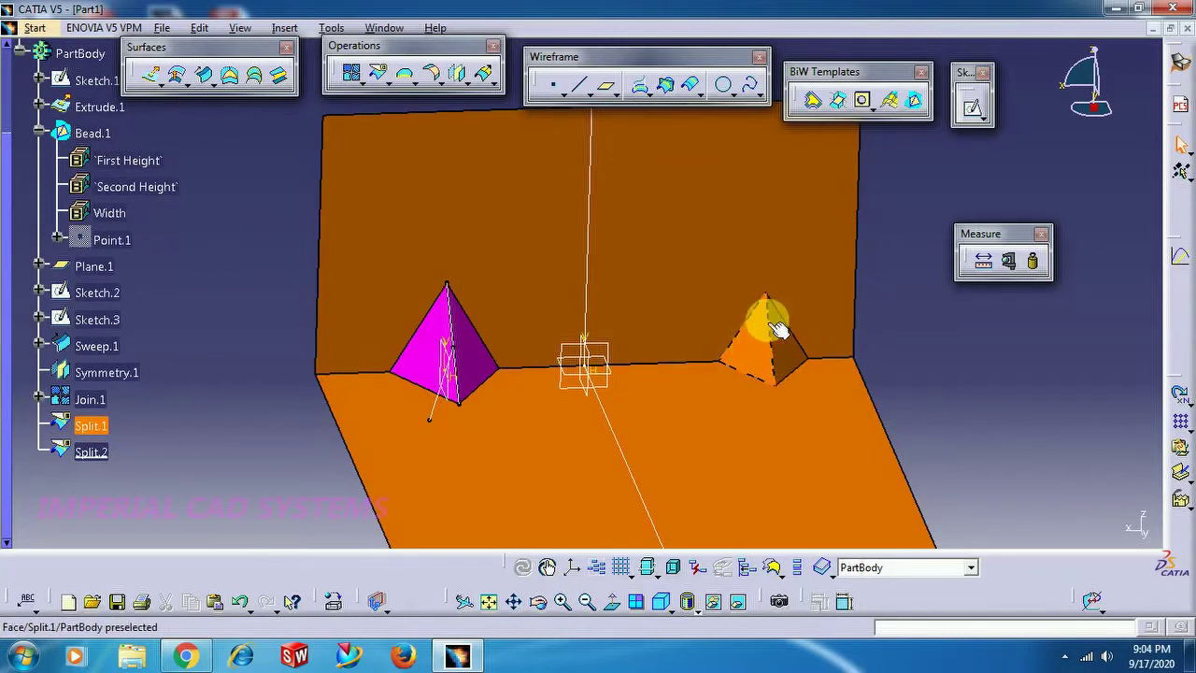
pyautogui.scroll(-2, 767, 351)
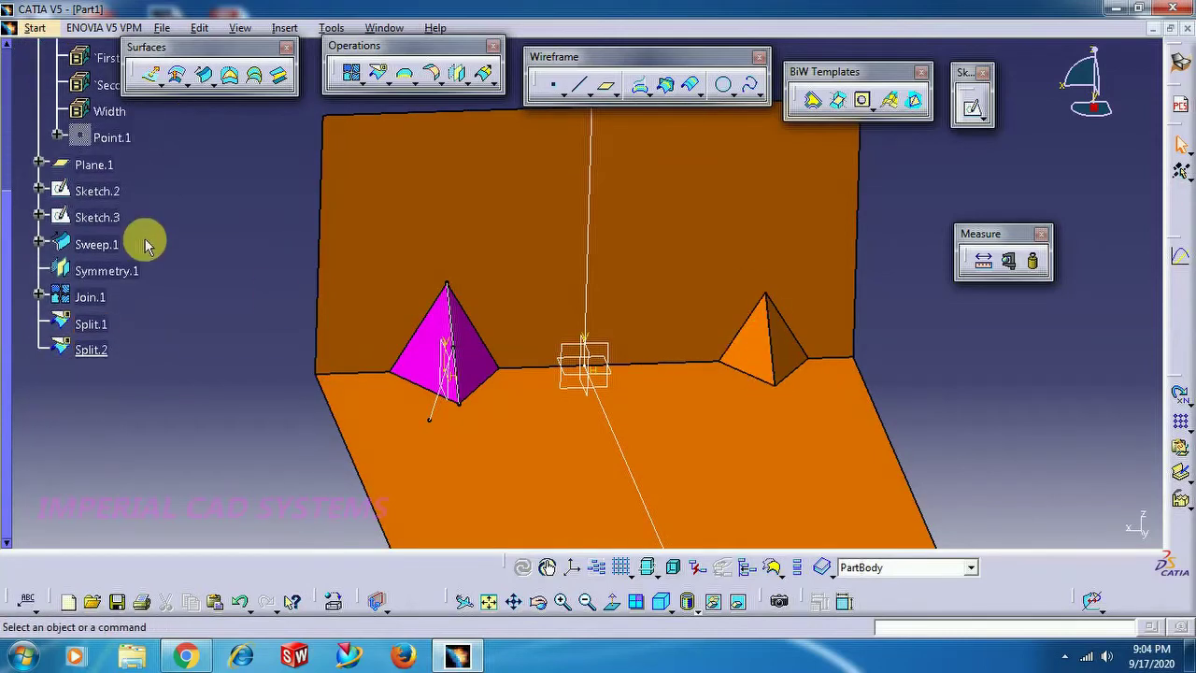
pyautogui.click(841, 99)
pyautogui.press('Escape')
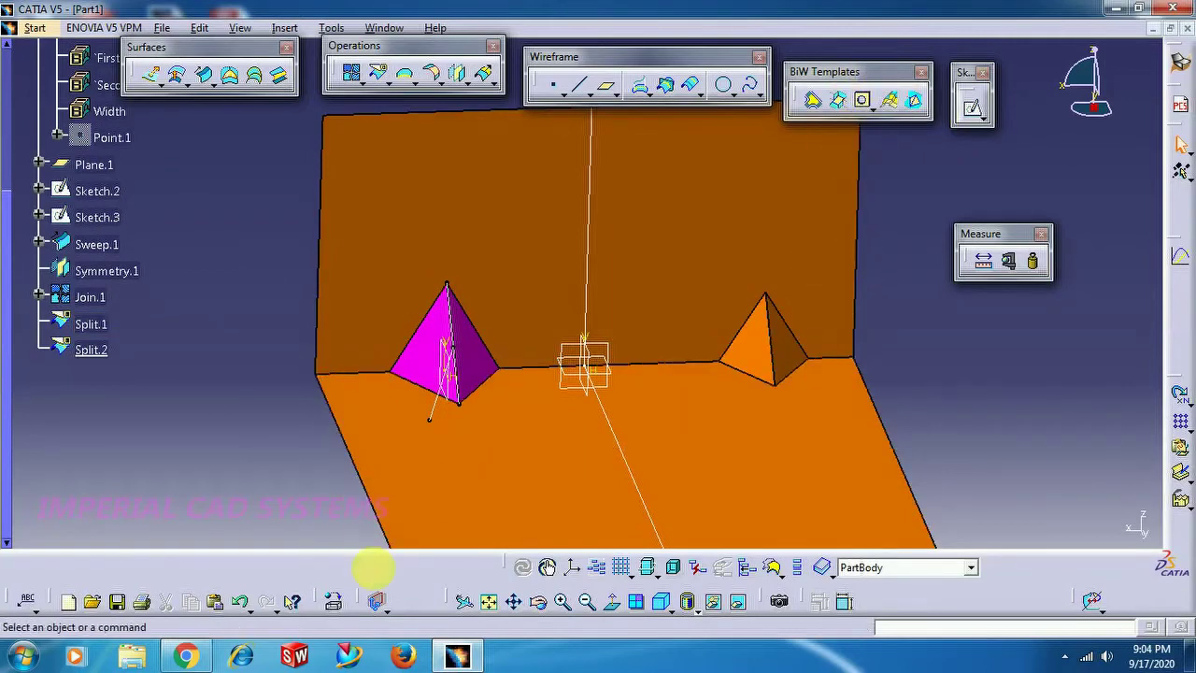
# Step: Sketch a diagonal line on the yz plane from about 34 mm up the vertical edge to the horizontal edge, and exit the sketch
pyautogui.click(537, 604)
pyautogui.moveTo(447, 501); pyautogui.dragTo(699, 325)
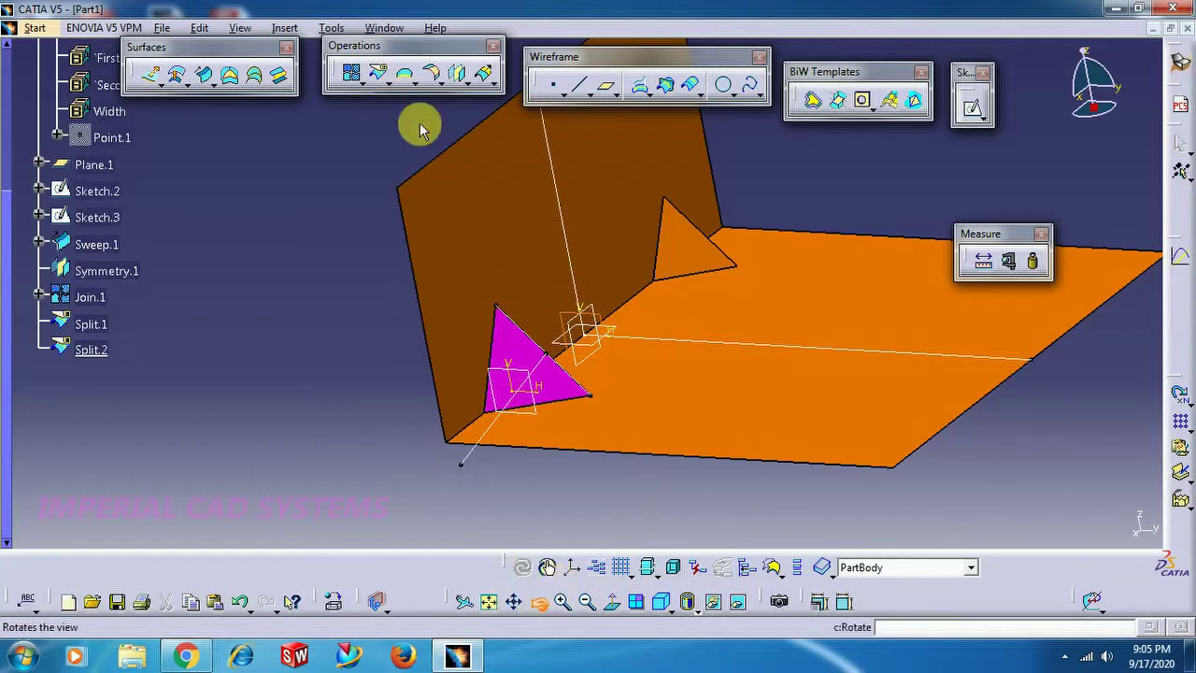
pyautogui.click(973, 111)
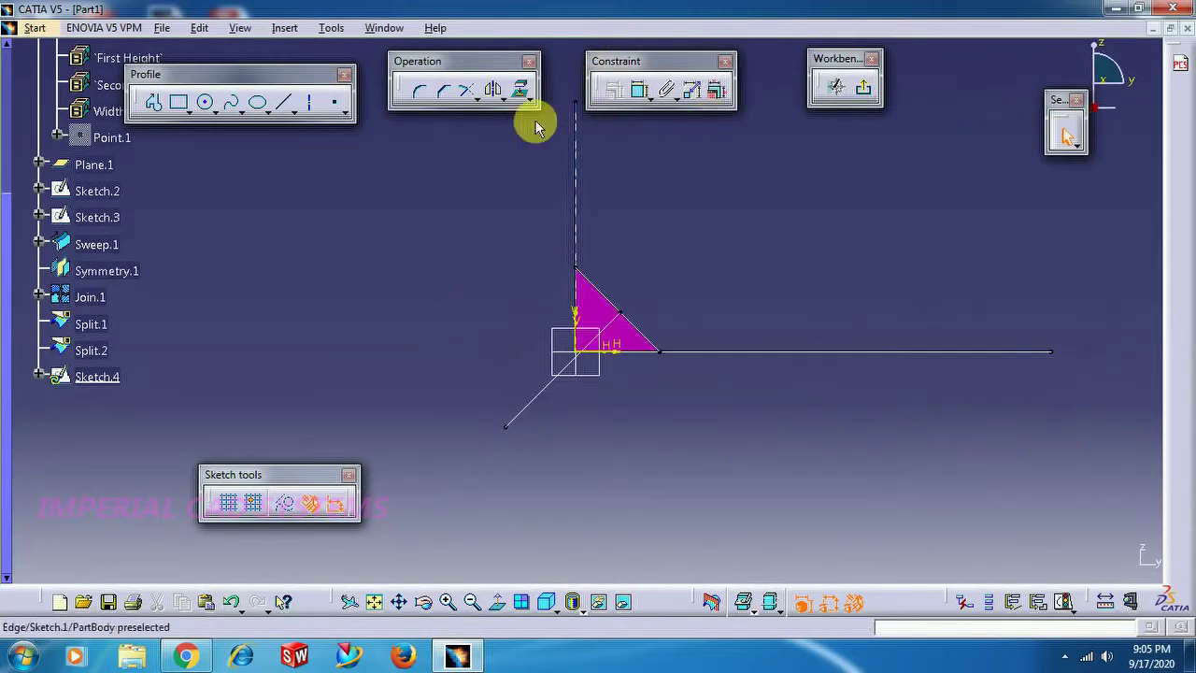
pyautogui.click(283, 101)
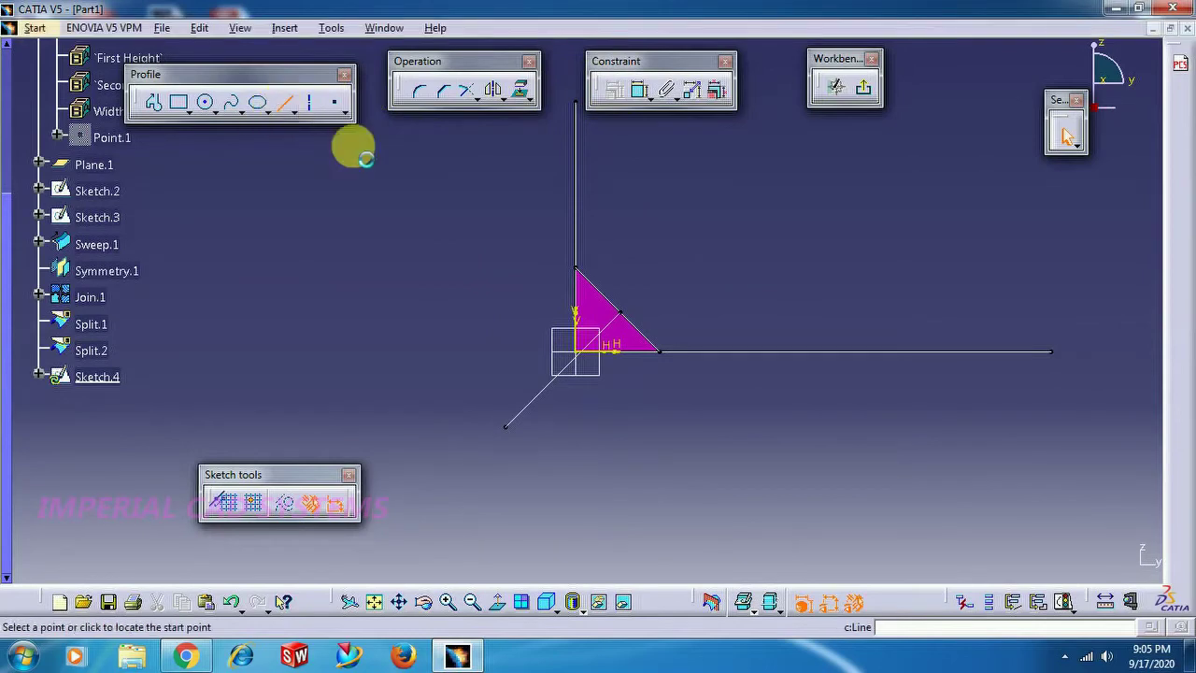
pyautogui.click(577, 246)
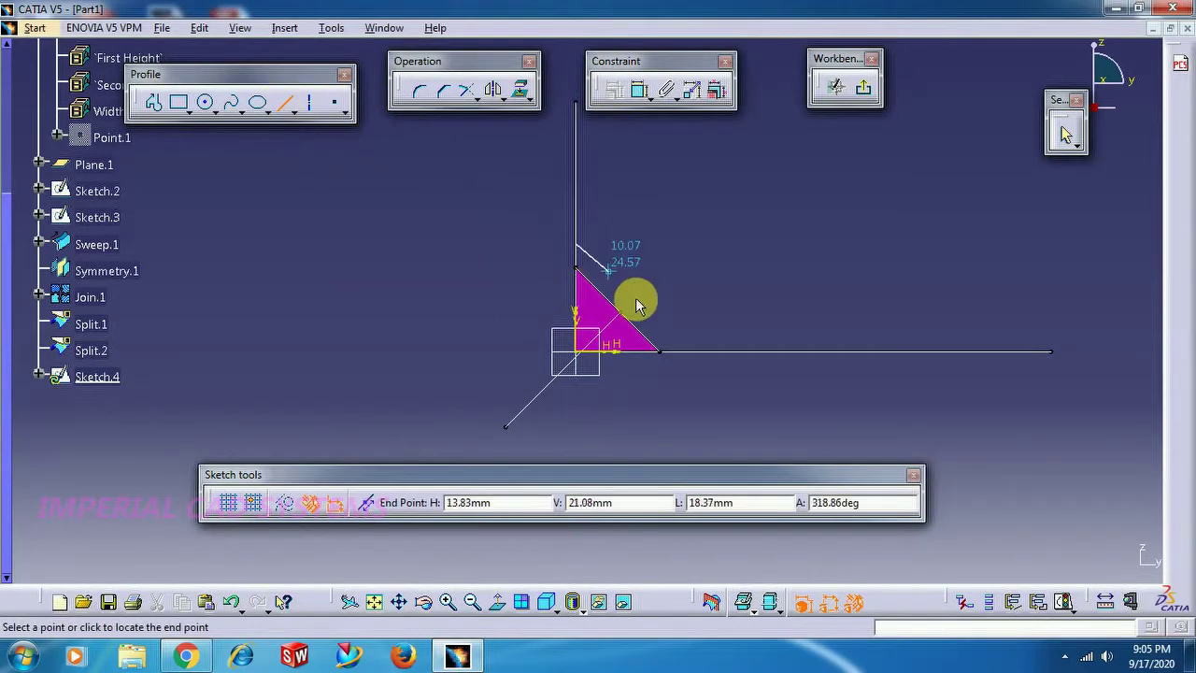
pyautogui.click(692, 355)
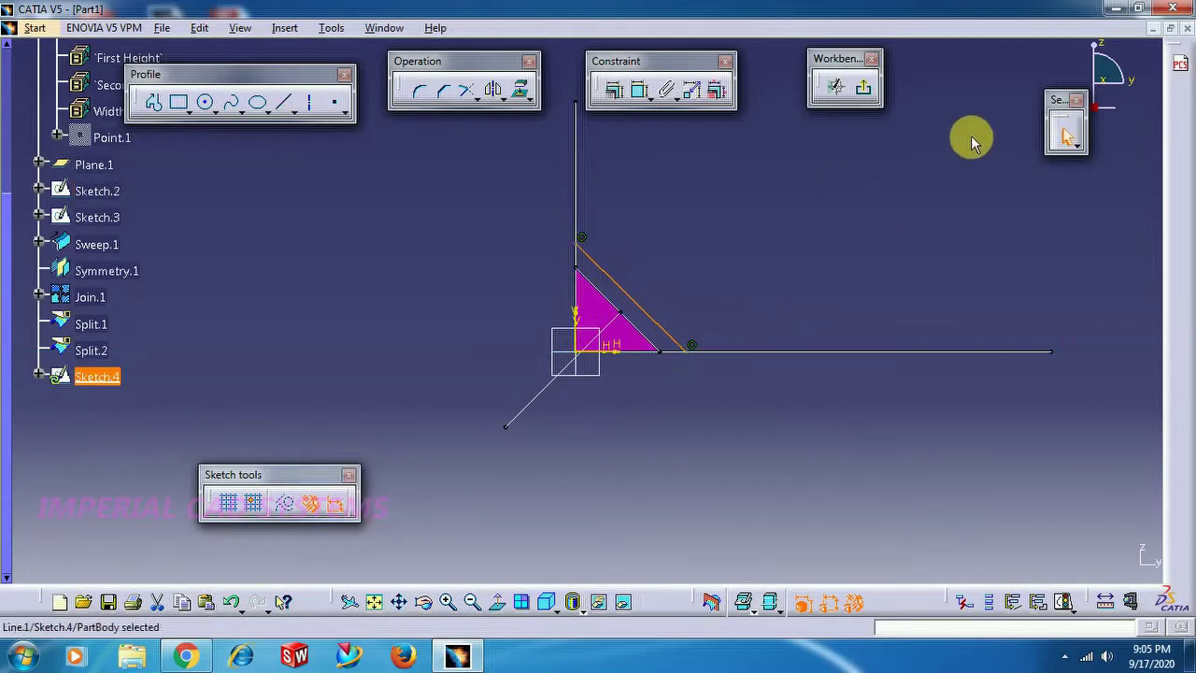
pyautogui.click(864, 91)
pyautogui.moveTo(919, 193)
pyautogui.mouseDown(button='middle')
pyautogui.moveTo(763, 187)
pyautogui.moveTo(689, 249)
pyautogui.moveTo(716, 243)
pyautogui.mouseUp(button='middle')
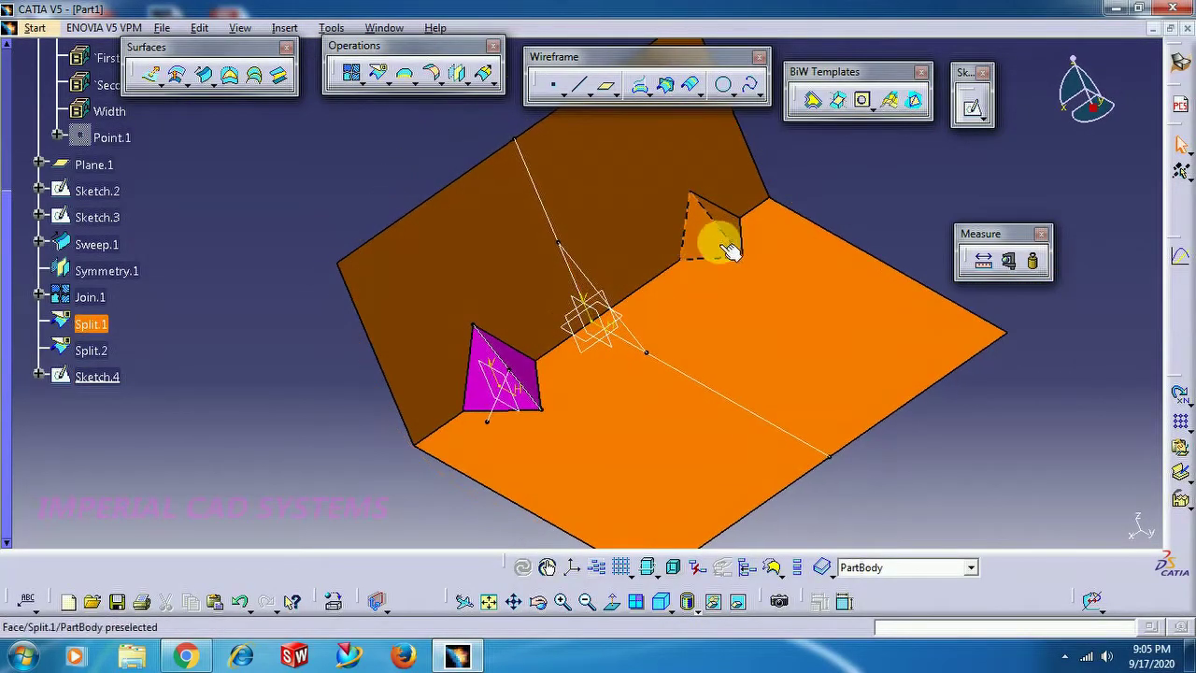
# Step: Reopen Sketch.4 and constrain the diagonal line to a 45° angle with the horizontal axis
pyautogui.doubleClick(595, 285)
pyautogui.click(640, 90)
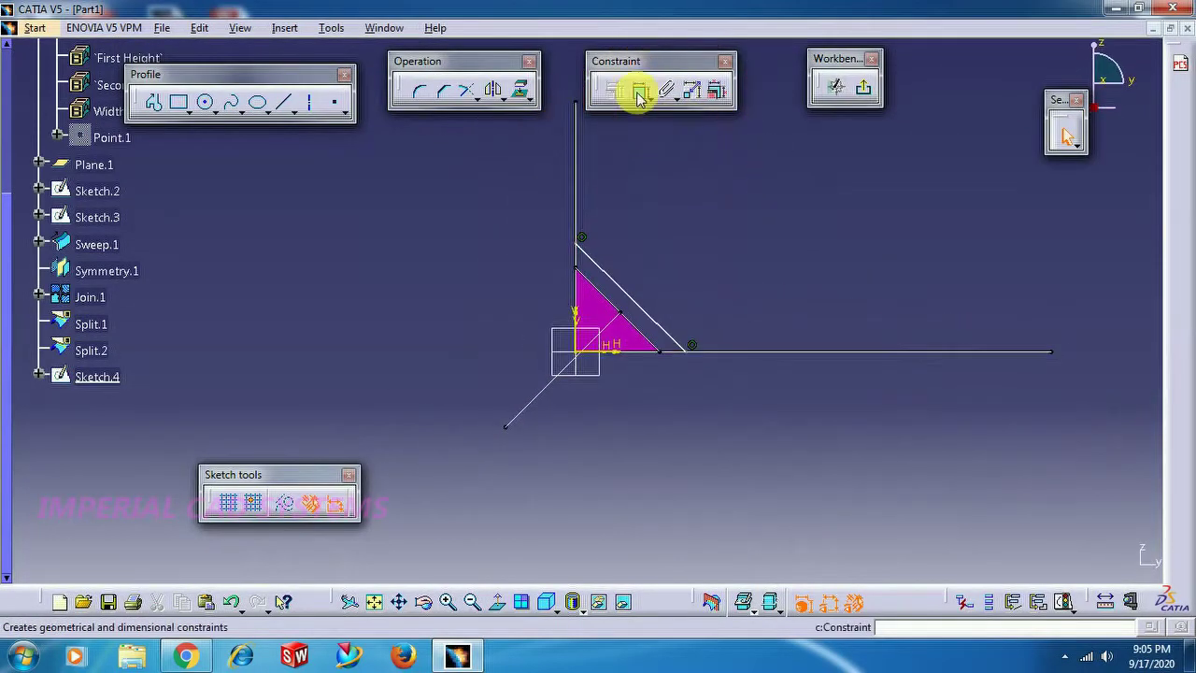
pyautogui.click(624, 363)
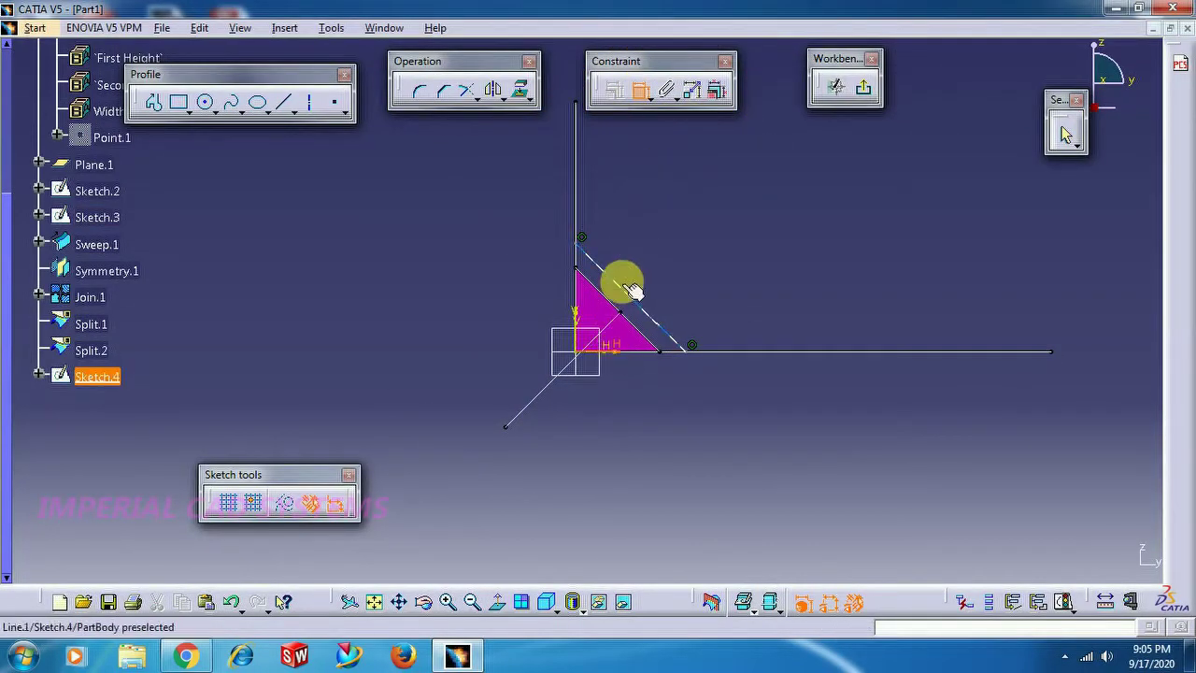
pyautogui.click(620, 285)
pyautogui.doubleClick(517, 294)
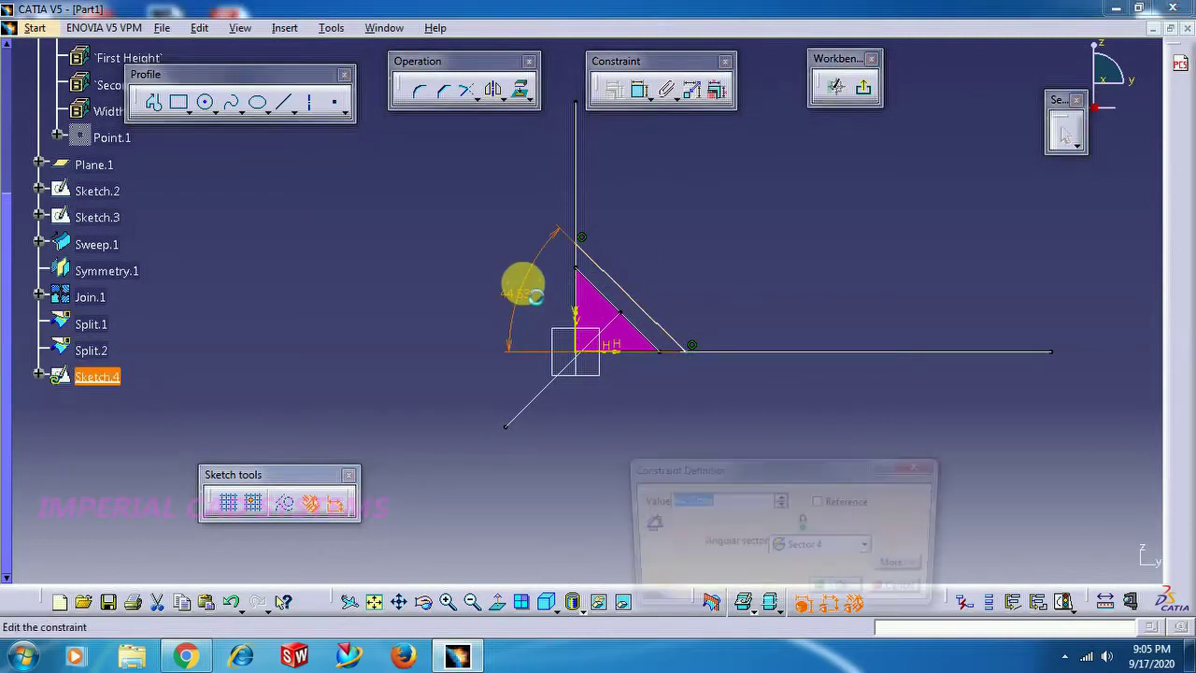
pyautogui.write('45.00deg')
pyautogui.press('Return')
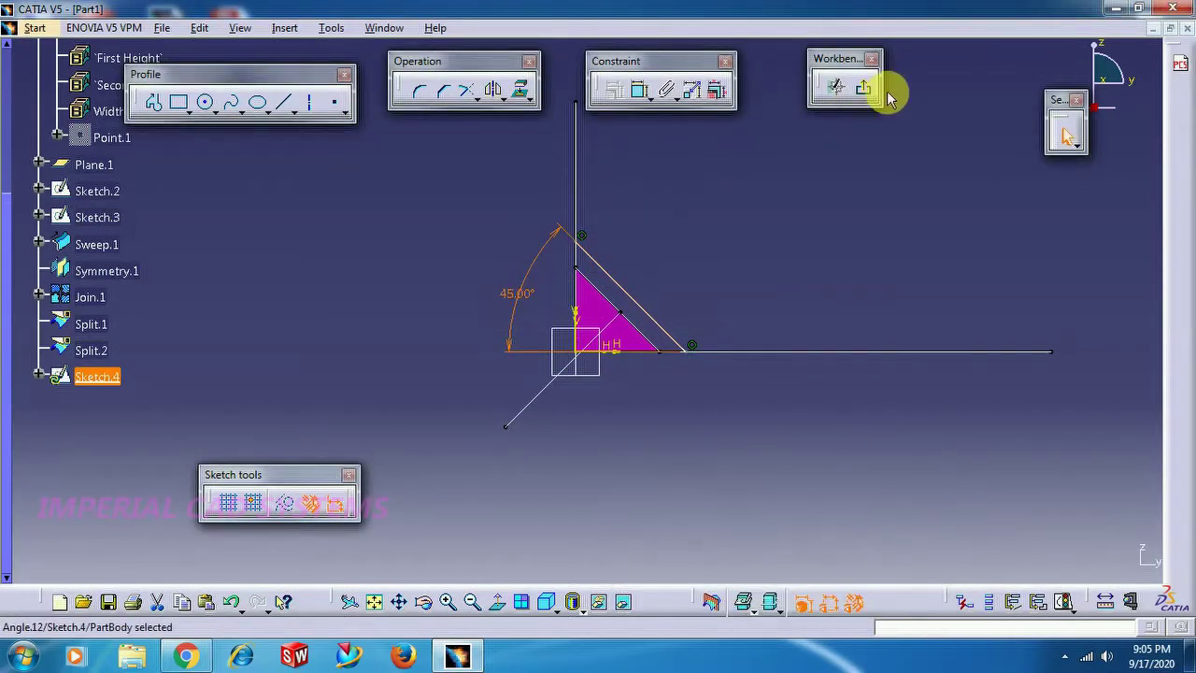
pyautogui.click(847, 193)
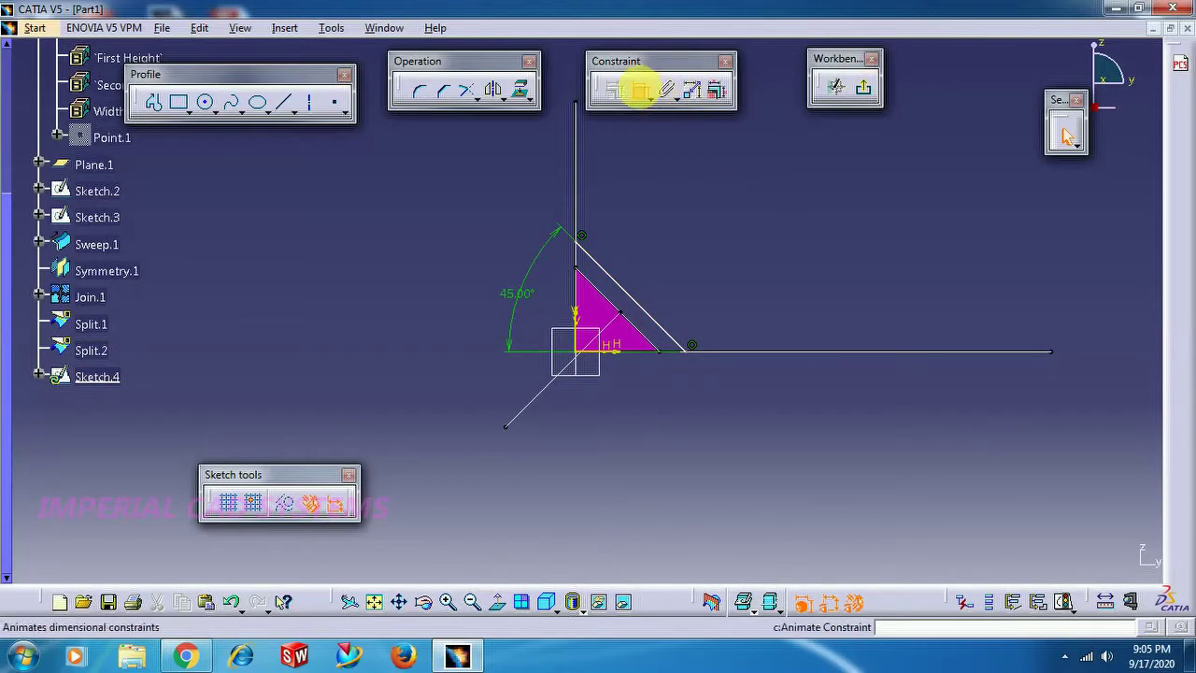
# Step: Dimension the diagonal line's upper endpoint from the horizontal axis and set the distance to 30 mm
pyautogui.click(642, 89)
pyautogui.click(620, 359)
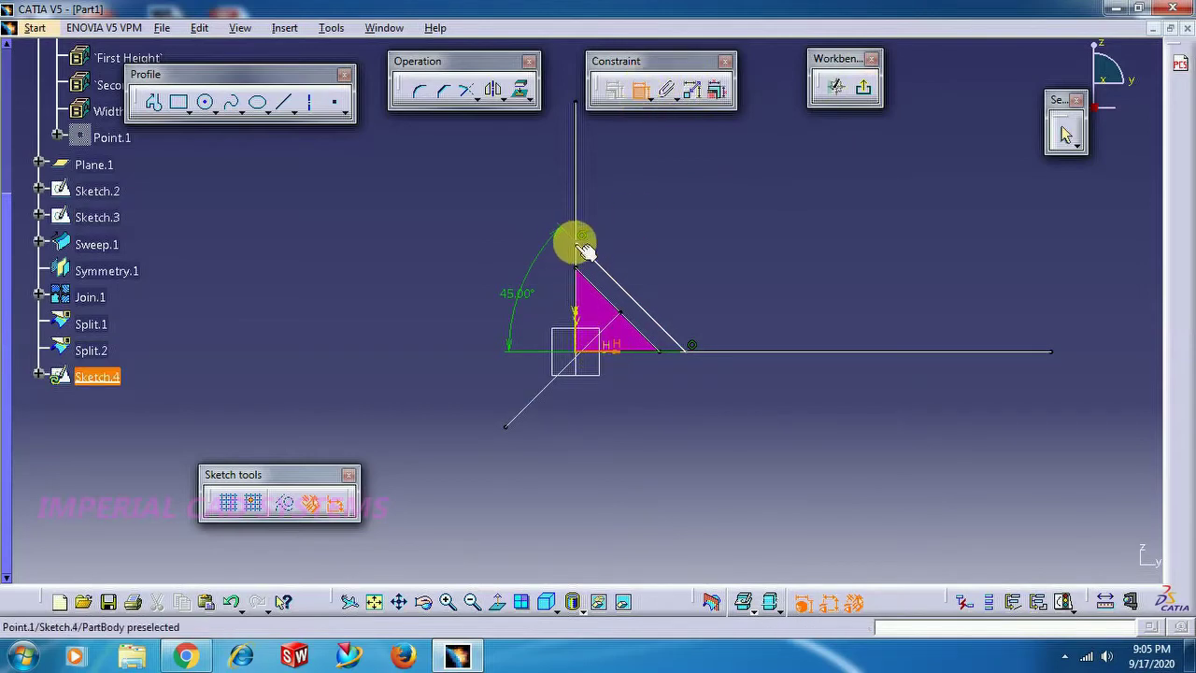
pyautogui.click(584, 250)
pyautogui.click(480, 262)
pyautogui.doubleClick(480, 259)
pyautogui.write('33.71mm')
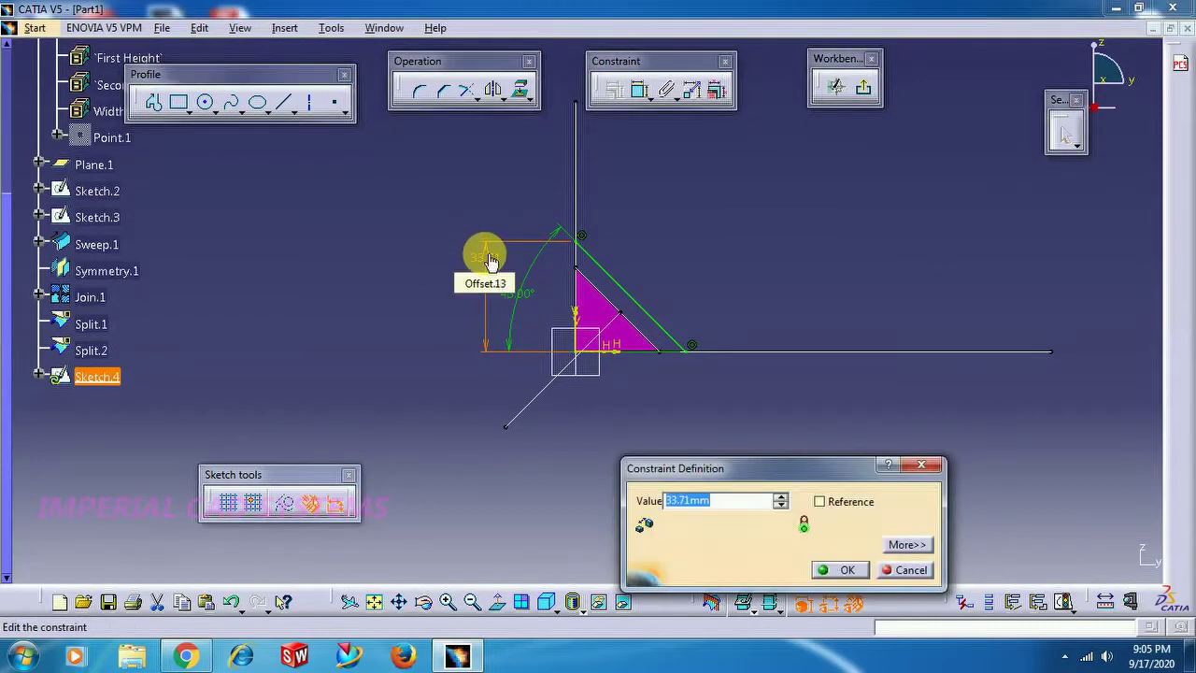
pyautogui.write('0')
pyautogui.press('Return')
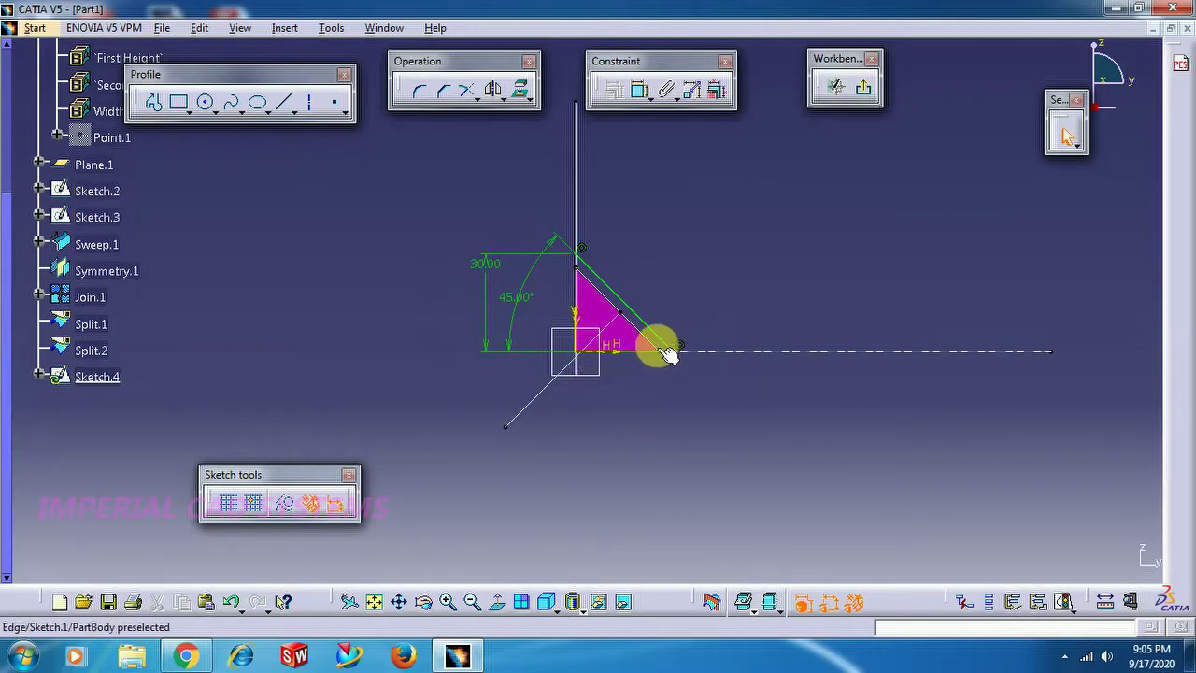
# Step: Delete the 45° angle constraint from the diagonal line
pyautogui.rightClick(512, 299)
pyautogui.click(407, 327)
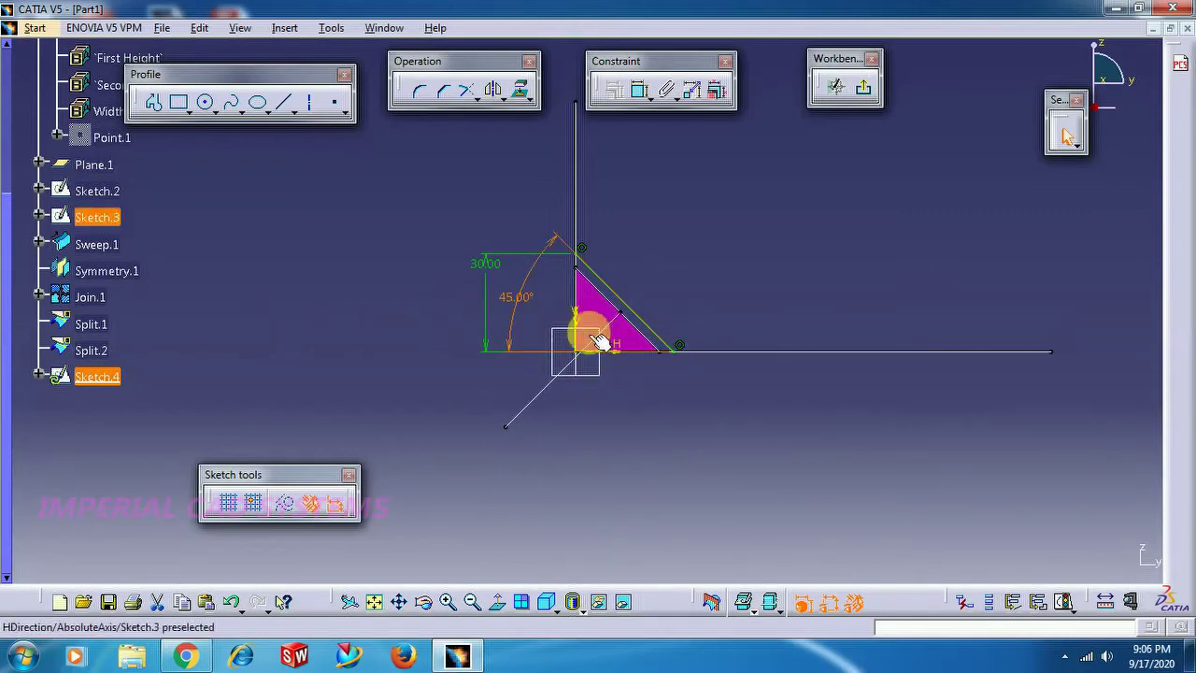
pyautogui.rightClick(524, 306)
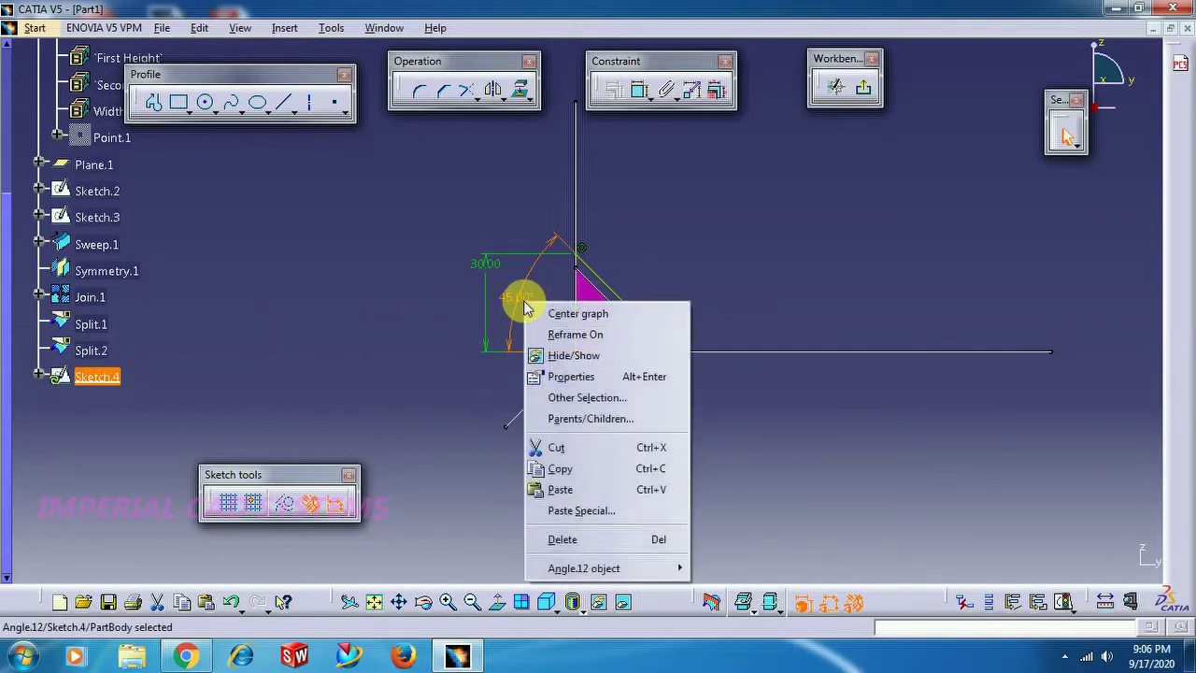
pyautogui.click(609, 539)
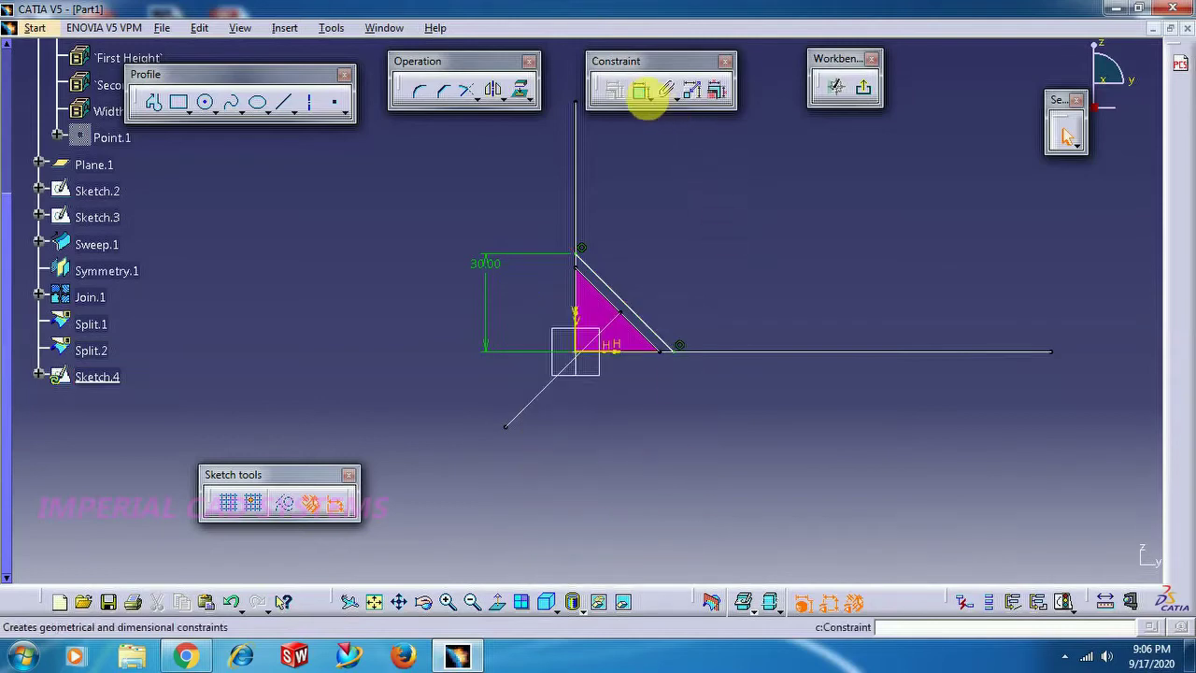
# Step: Dimension the diagonal line's lower endpoint from the vertical axis and set the distance to 40 mm
pyautogui.click(638, 91)
pyautogui.click(576, 346)
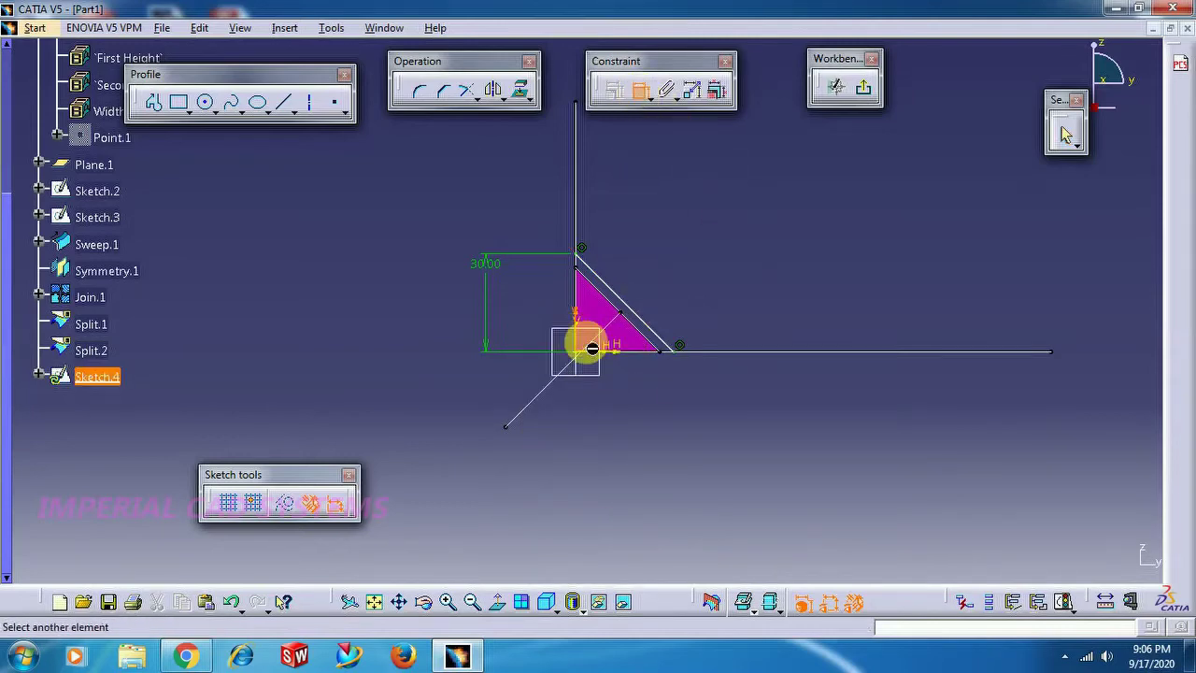
pyautogui.click(682, 358)
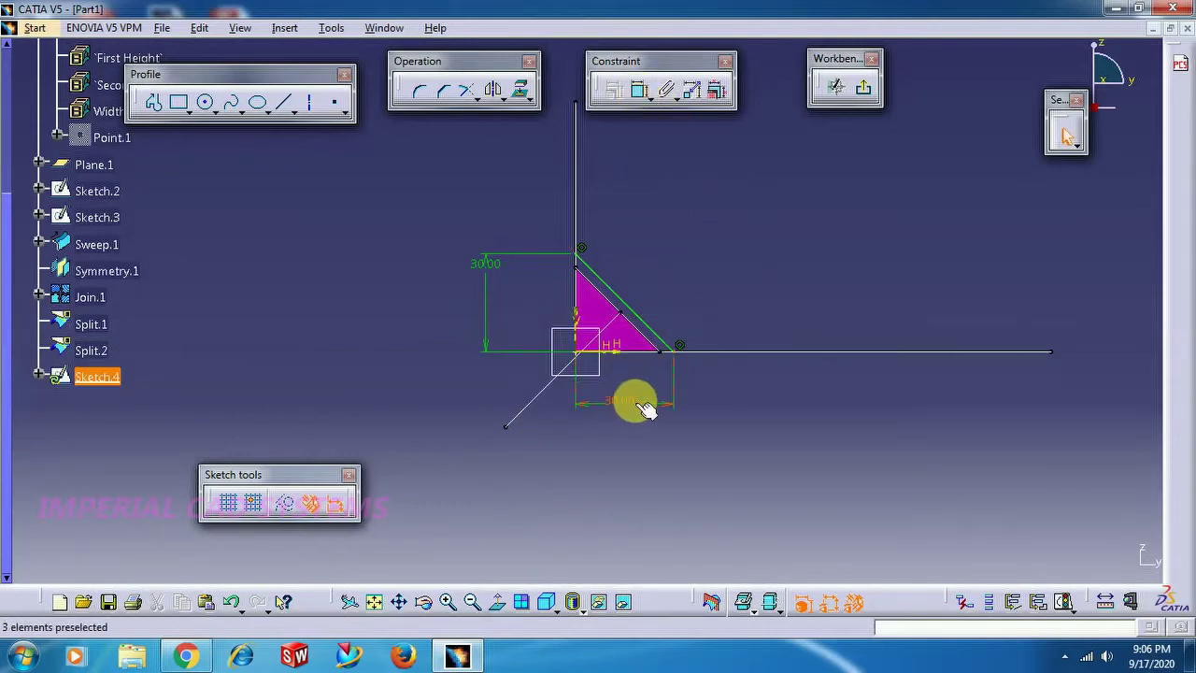
pyautogui.doubleClick(639, 404)
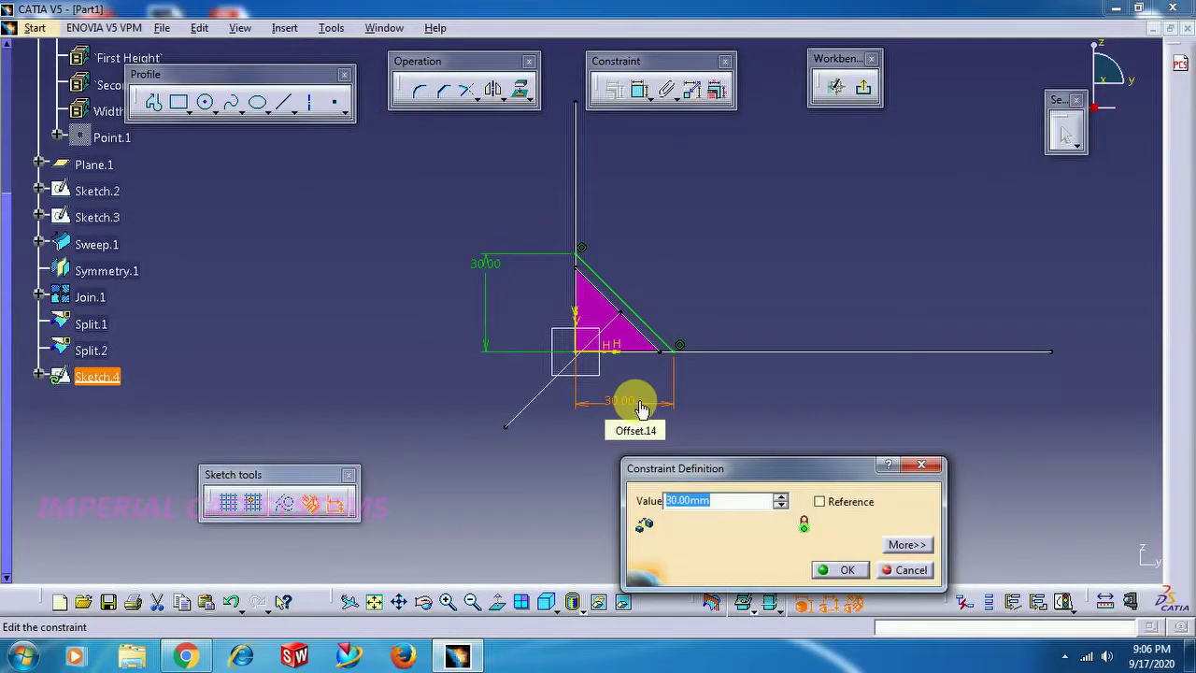
pyautogui.write('40')
pyautogui.press('Return')
# Step: Set the lower endpoint's horizontal distance to 35 mm and exit the sketch
pyautogui.click(640, 404)
pyautogui.doubleClick(643, 404)
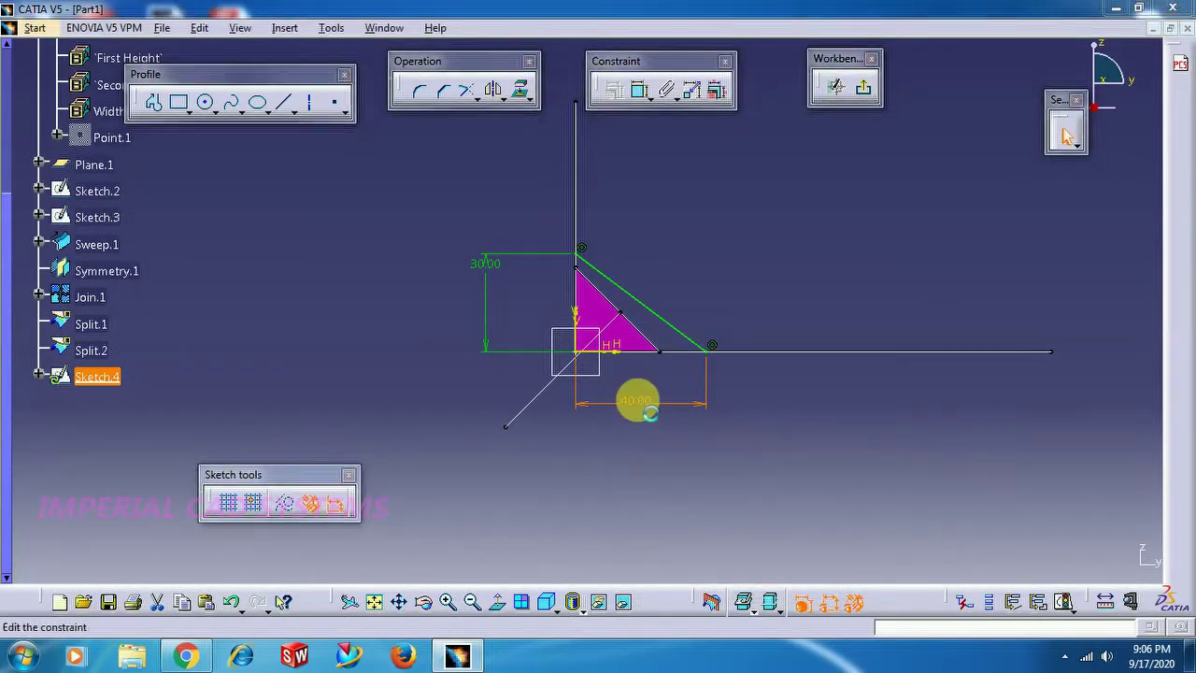
pyautogui.write('35')
pyautogui.press('Return')
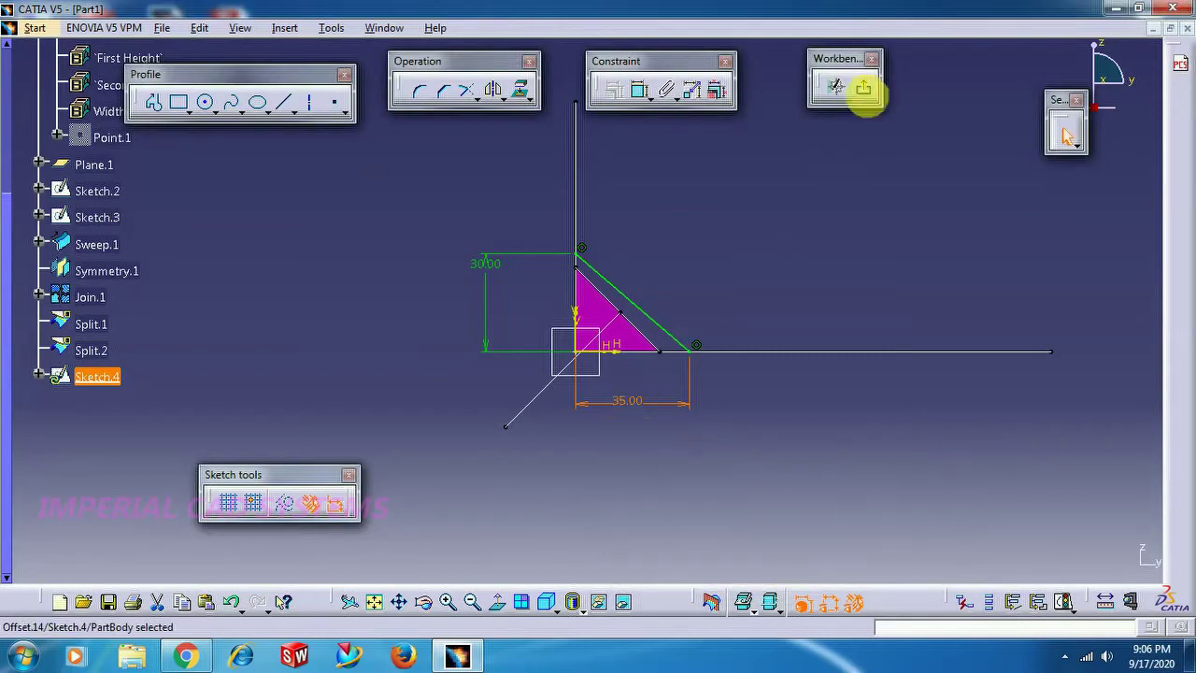
pyautogui.click(863, 89)
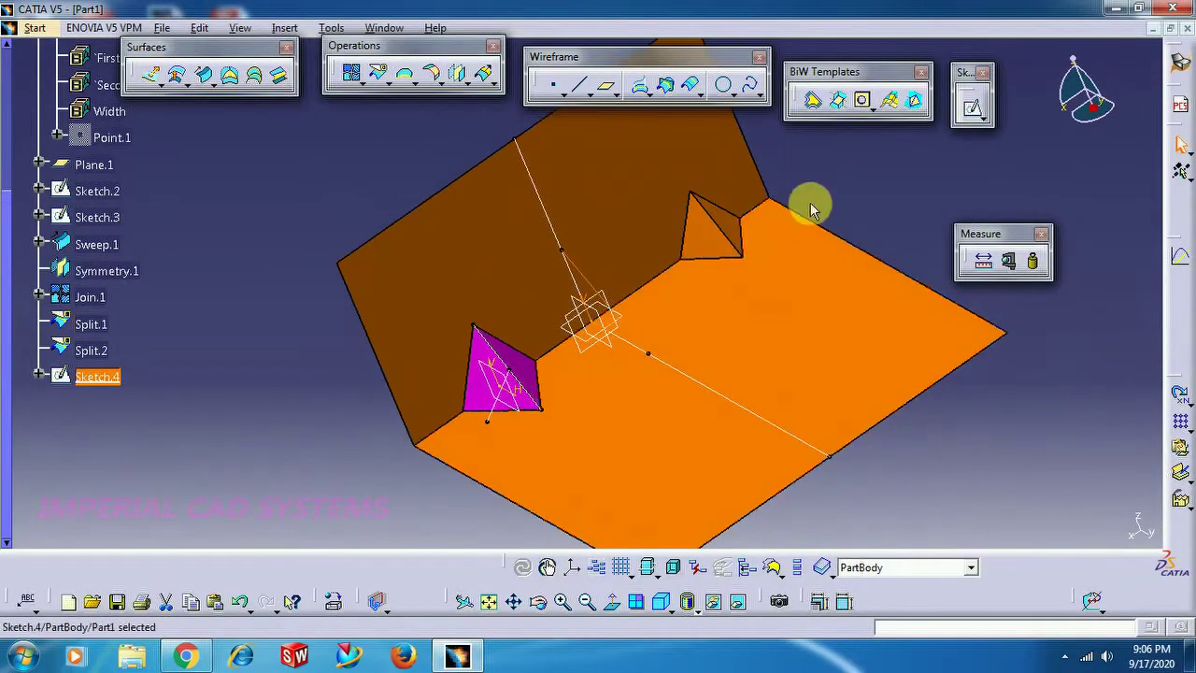
# Step: Start a sketch on the zx plane and draw a diagonal line from about 36 mm up the vertical axis to about 19 mm along the fold
pyautogui.moveTo(835, 235); pyautogui.dragTo(701, 356, button='middle')
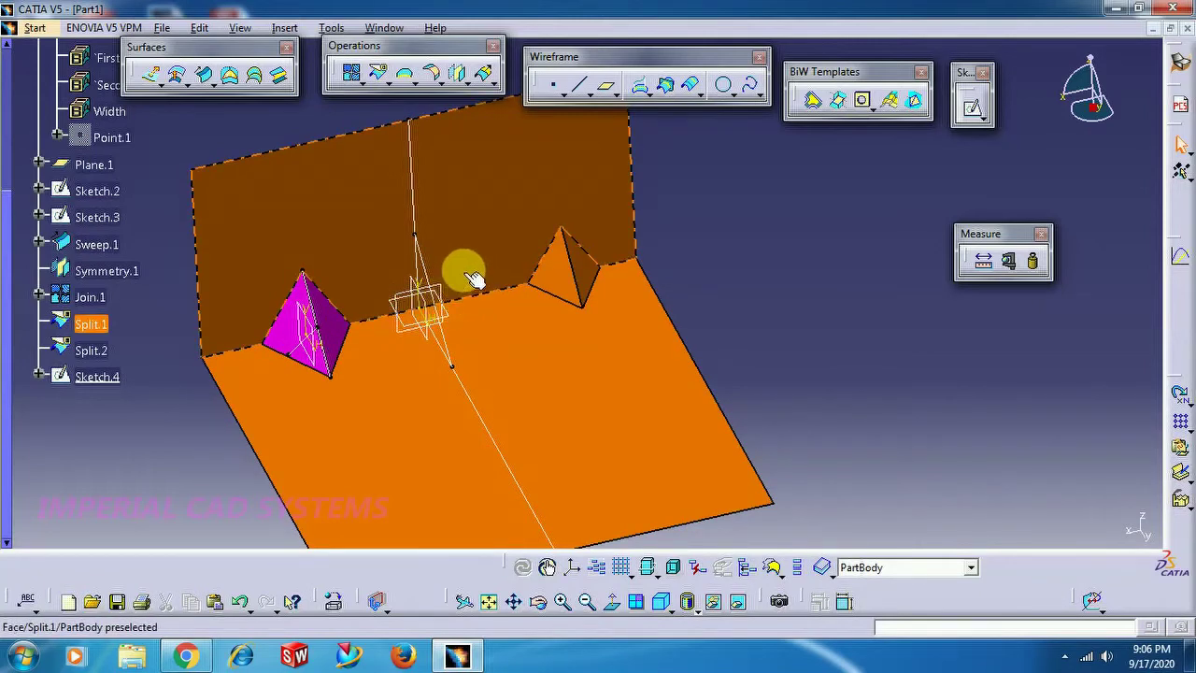
pyautogui.click(973, 107)
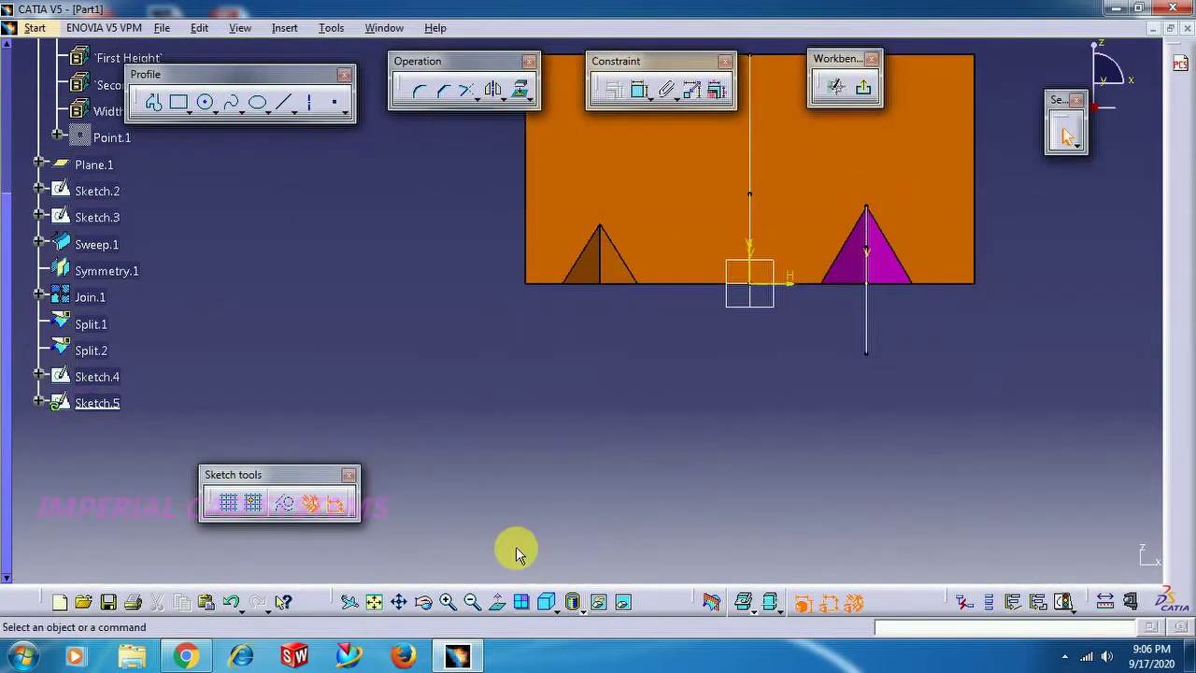
pyautogui.click(499, 603)
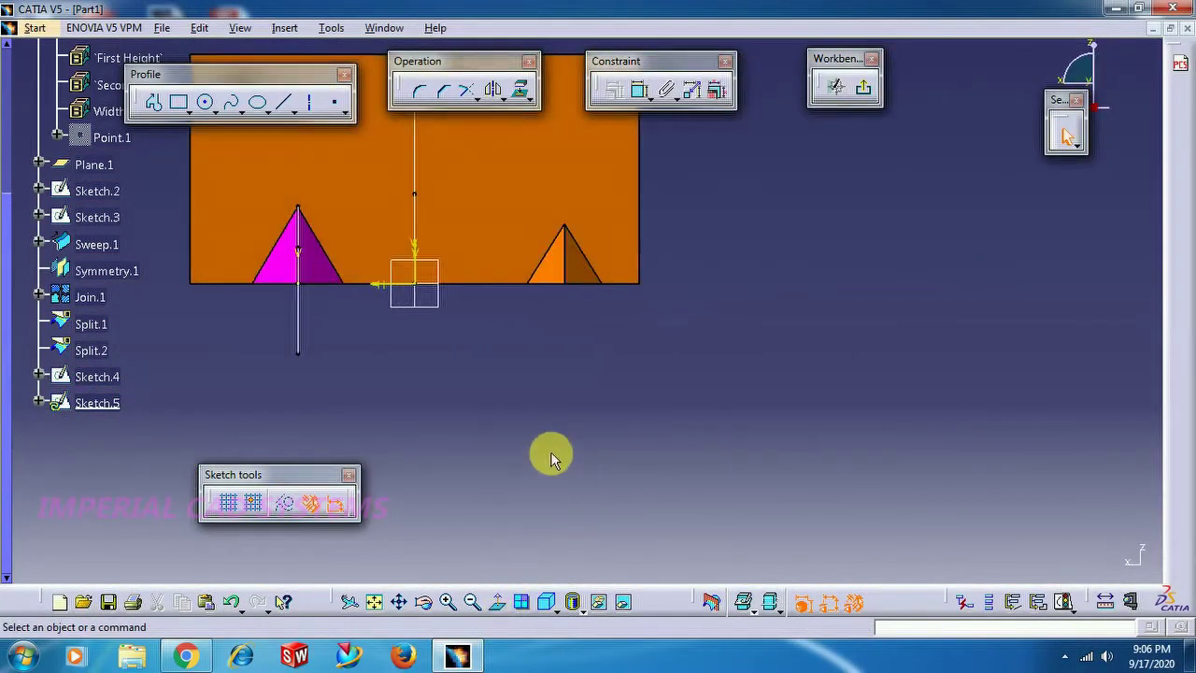
pyautogui.click(286, 103)
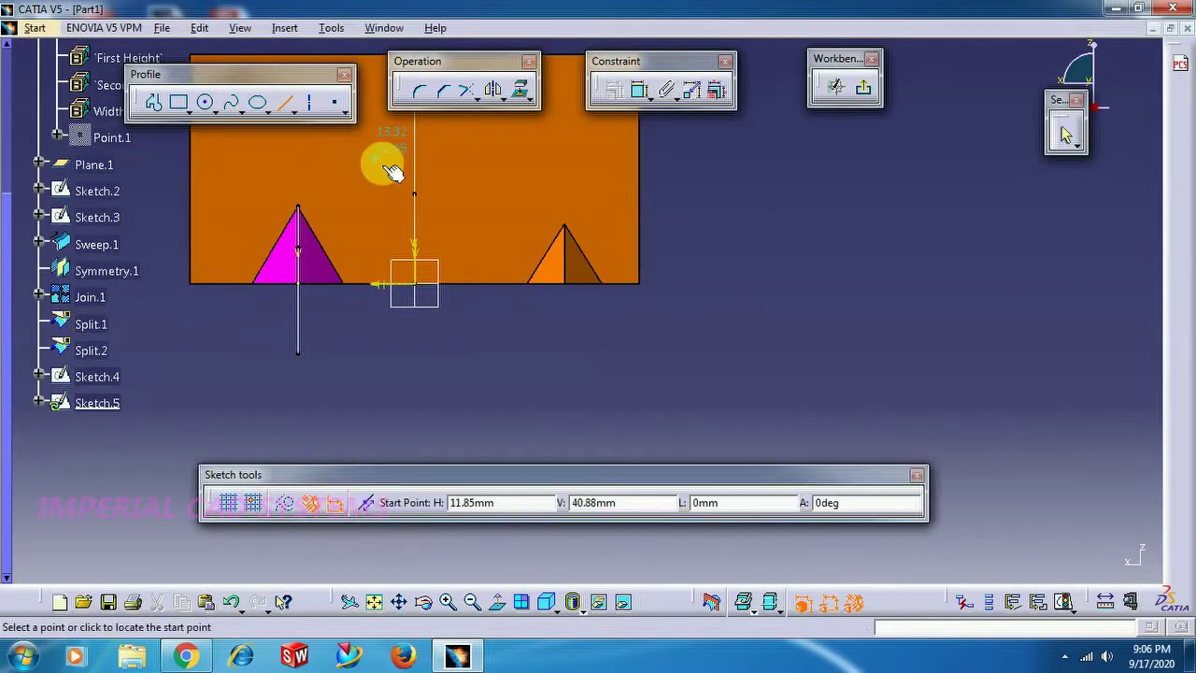
pyautogui.click(416, 180)
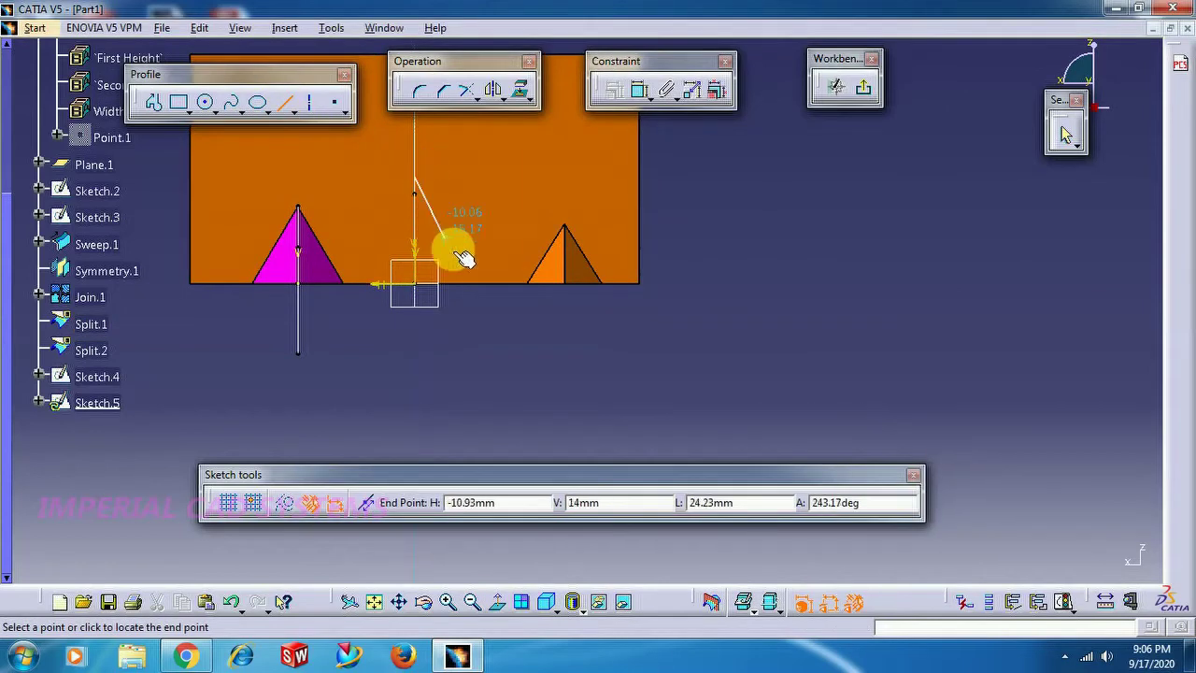
pyautogui.click(478, 279)
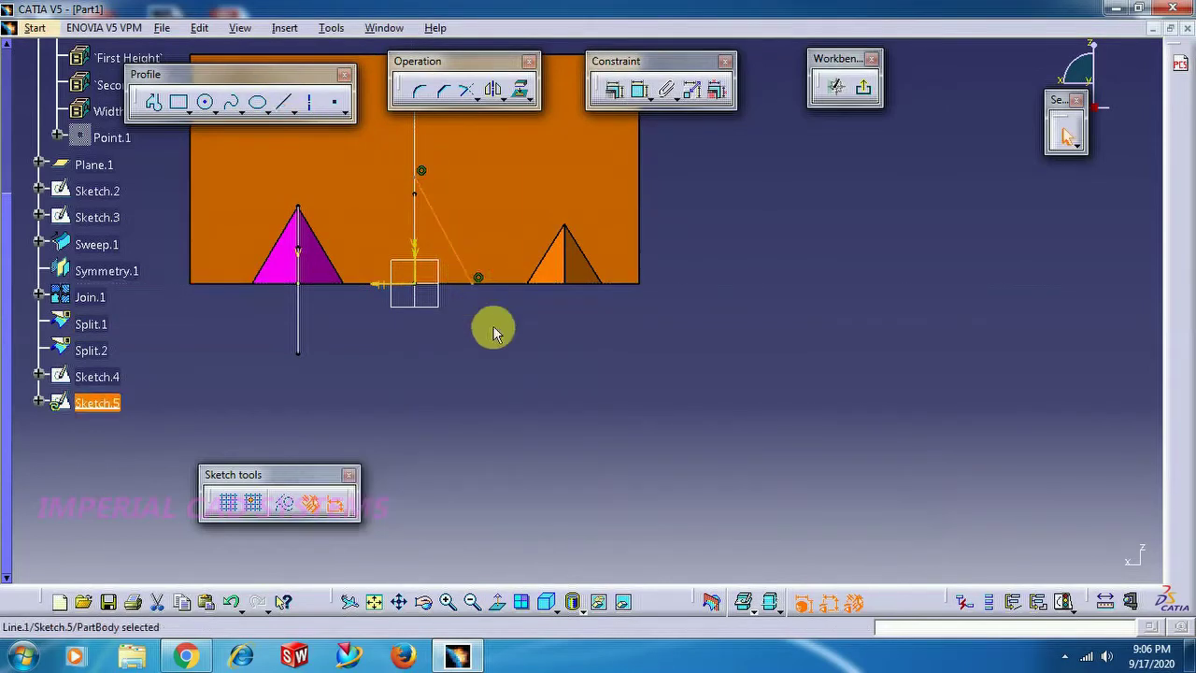
# Step: Dimension the new line's lower endpoint from the vertical axis and set the distance to 20 mm
pyautogui.click(639, 90)
pyautogui.click(415, 273)
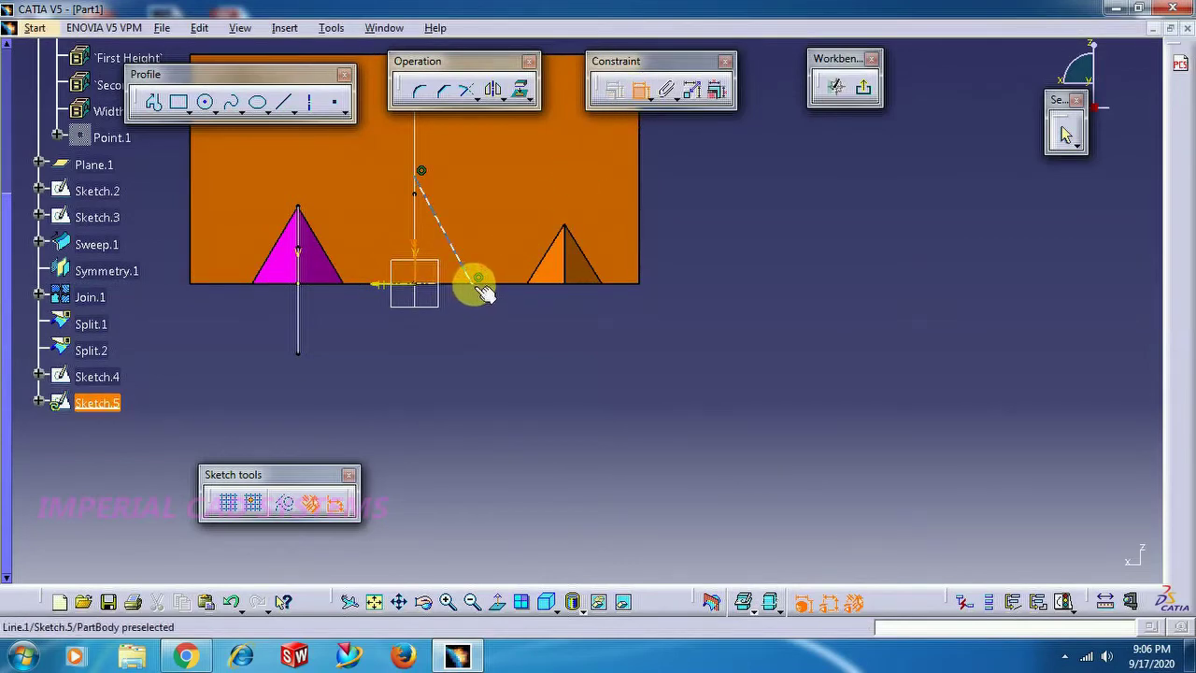
pyautogui.click(477, 279)
pyautogui.doubleClick(436, 334)
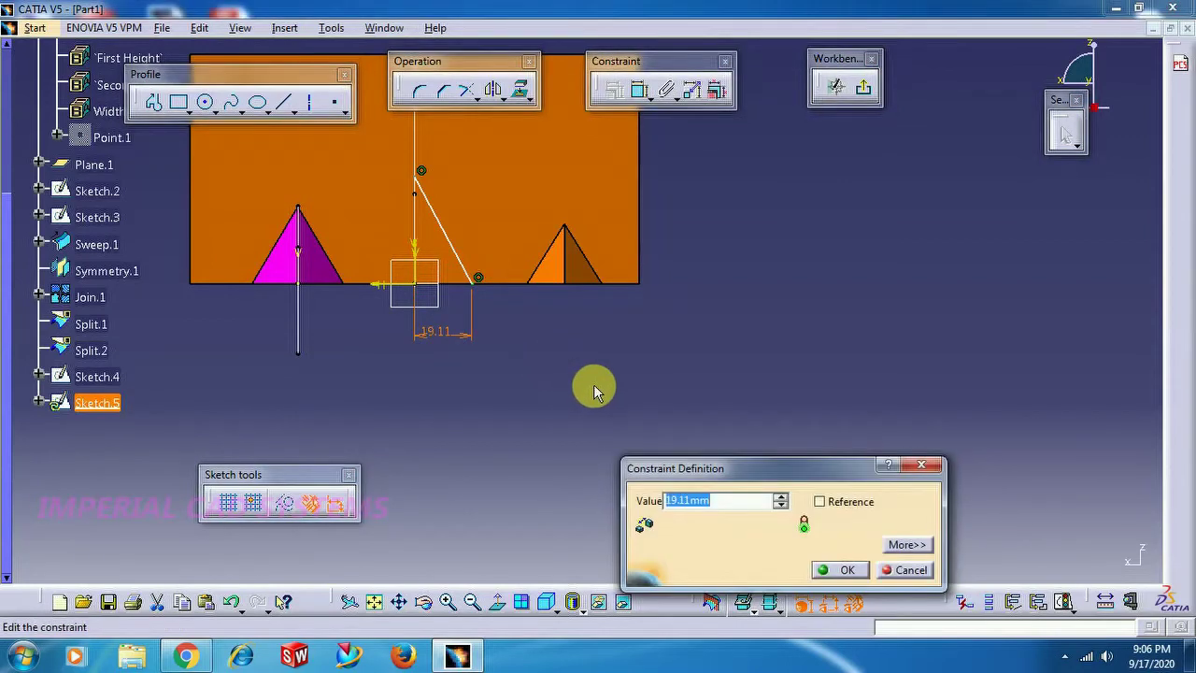
pyautogui.write('20')
pyautogui.press('Return')
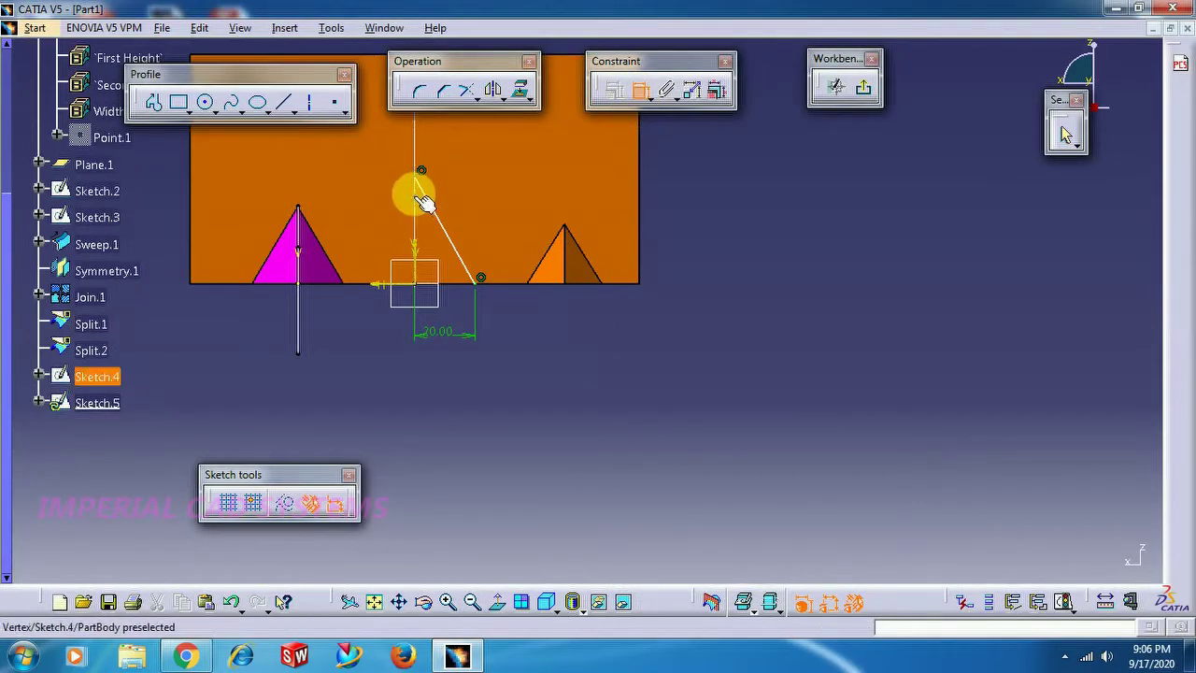
# Step: Make the new line's upper endpoint coincident with the upper endpoint of Sketch.4's line and exit the sketch
pyautogui.rightClick(168, 178)
pyautogui.click(224, 306)
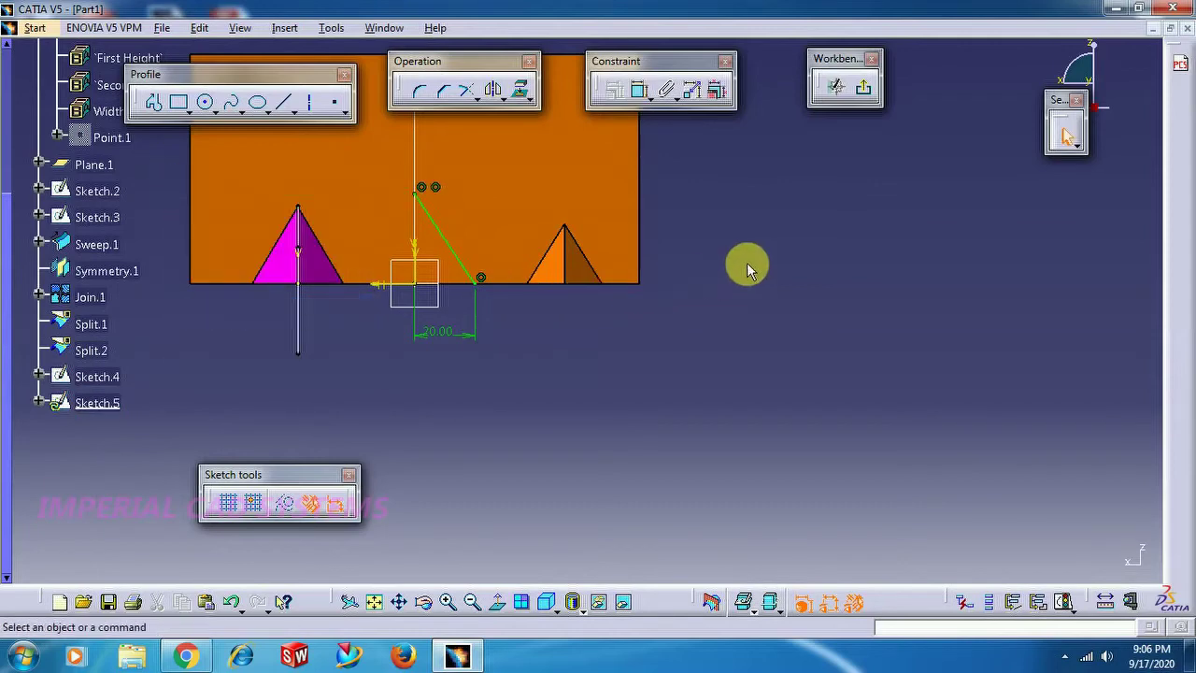
pyautogui.click(879, 93)
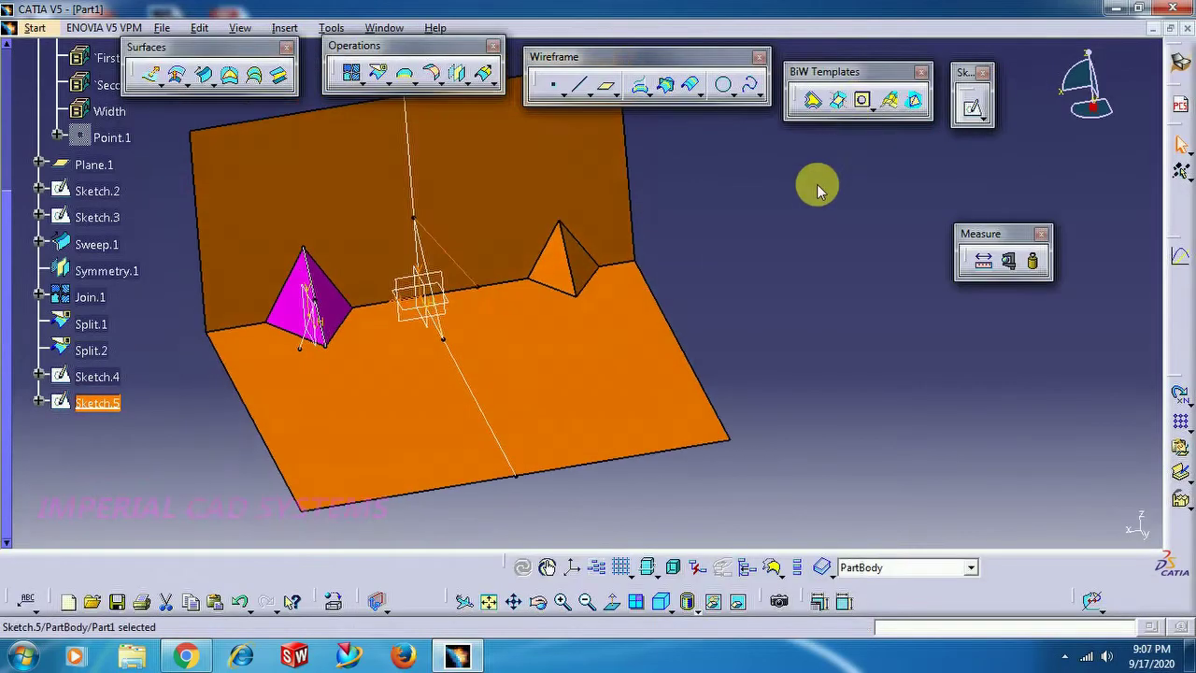
# Step: Create an explicit swept surface with reference surface subtype, using Sketch.4 as the profile and Sketch.5 as the guide curve
pyautogui.moveTo(718, 270)
pyautogui.mouseDown(button='middle')
pyautogui.moveTo(762, 287)
pyautogui.moveTo(755, 240)
pyautogui.mouseUp(button='middle')
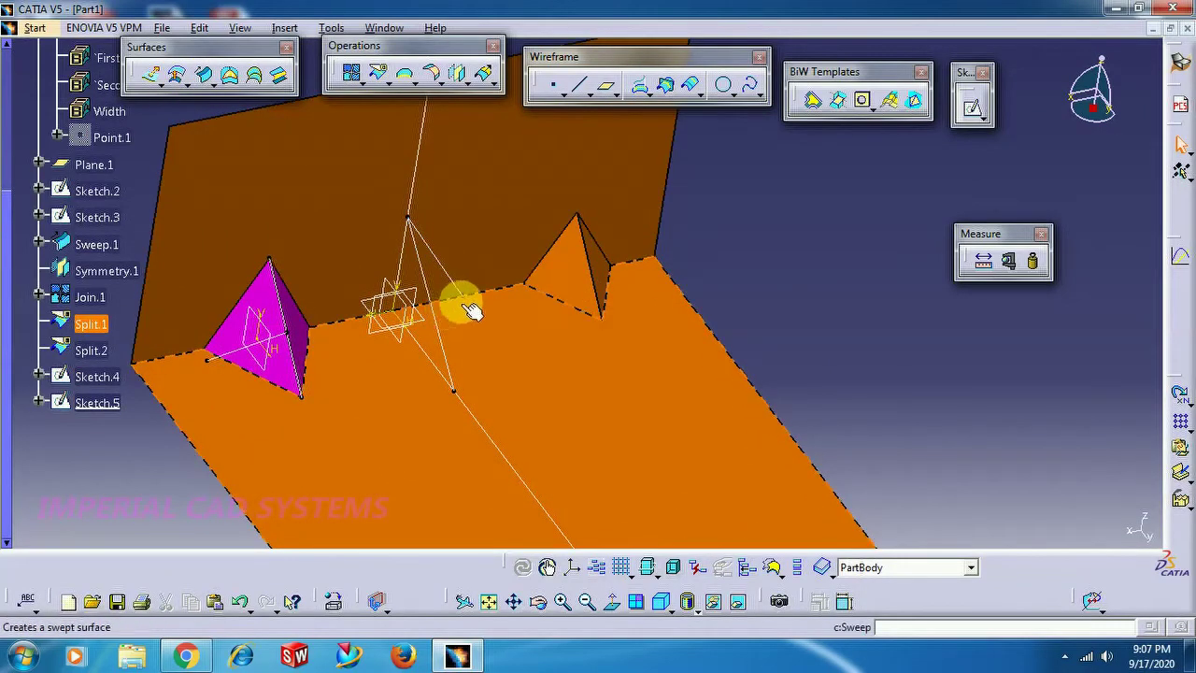
pyautogui.click(378, 323)
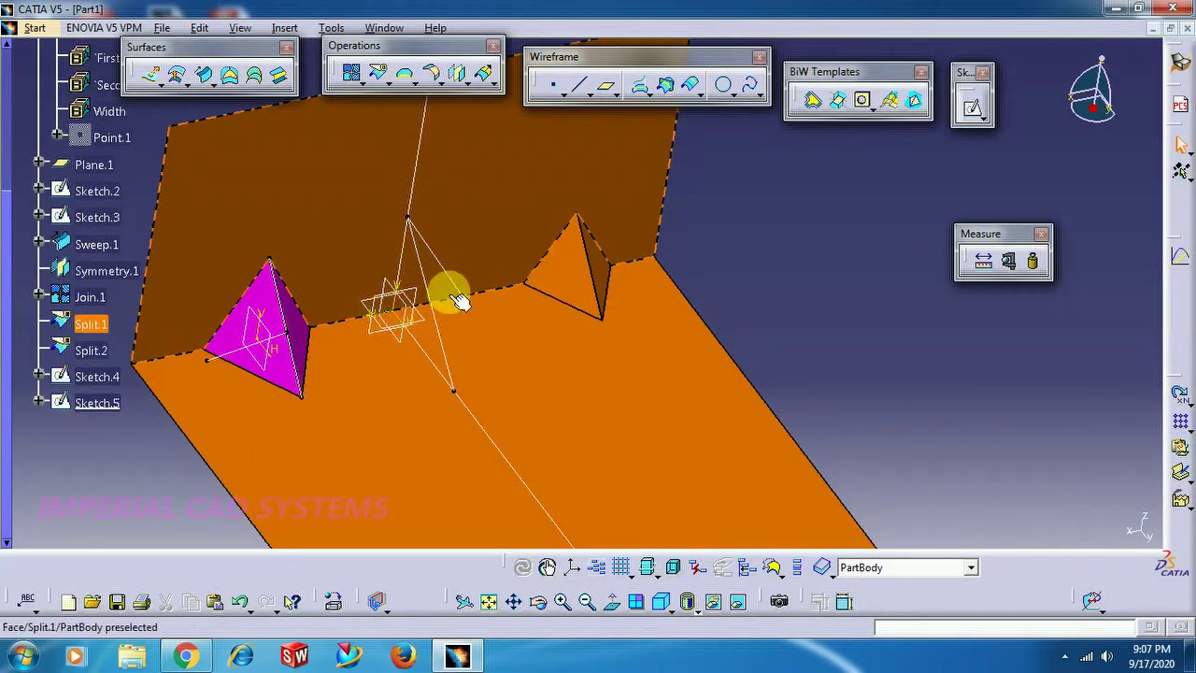
pyautogui.moveTo(464, 283); pyautogui.dragTo(689, 272, button='middle')
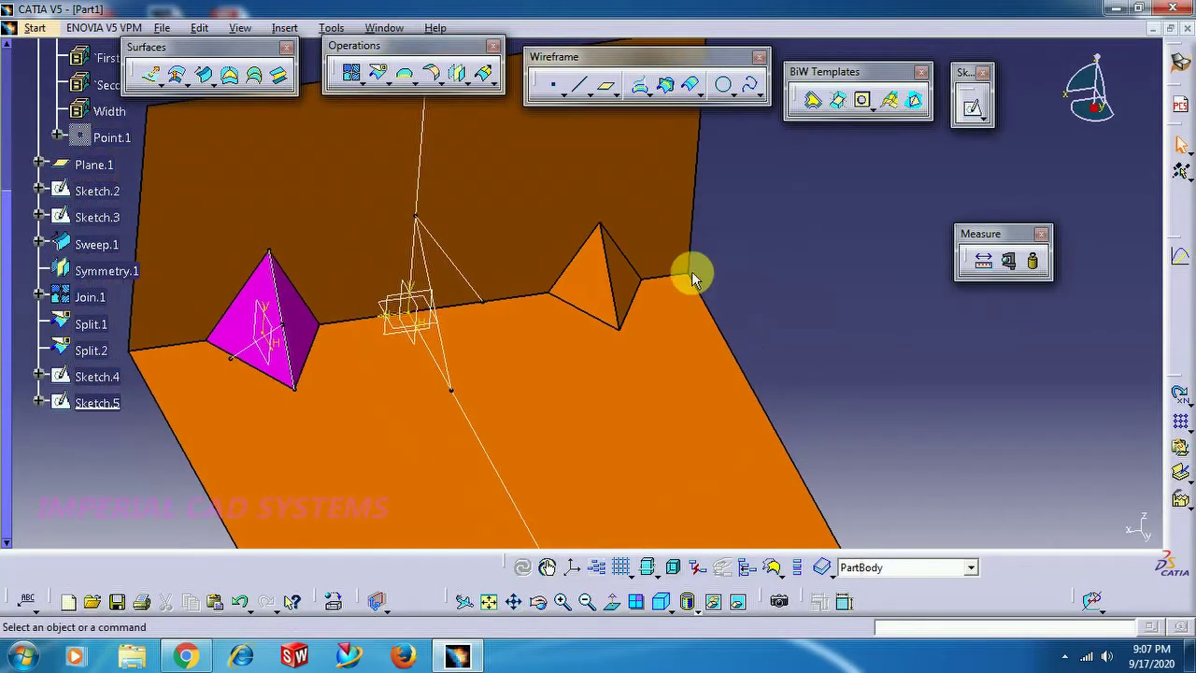
pyautogui.click(206, 79)
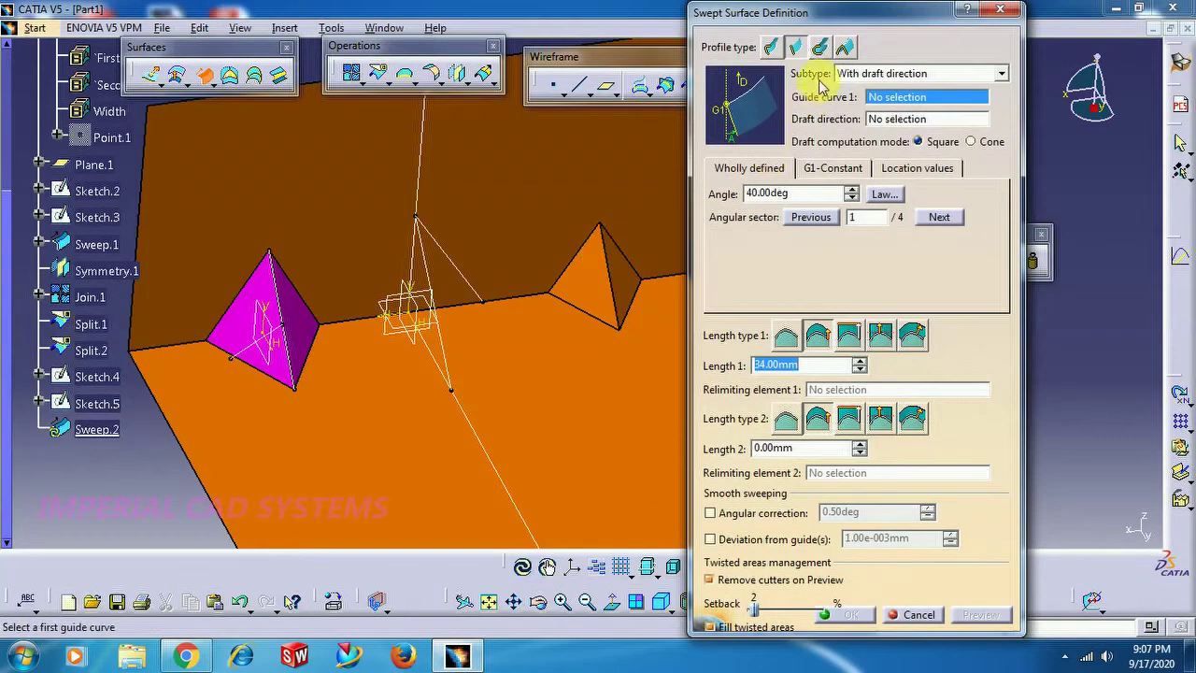
pyautogui.click(769, 48)
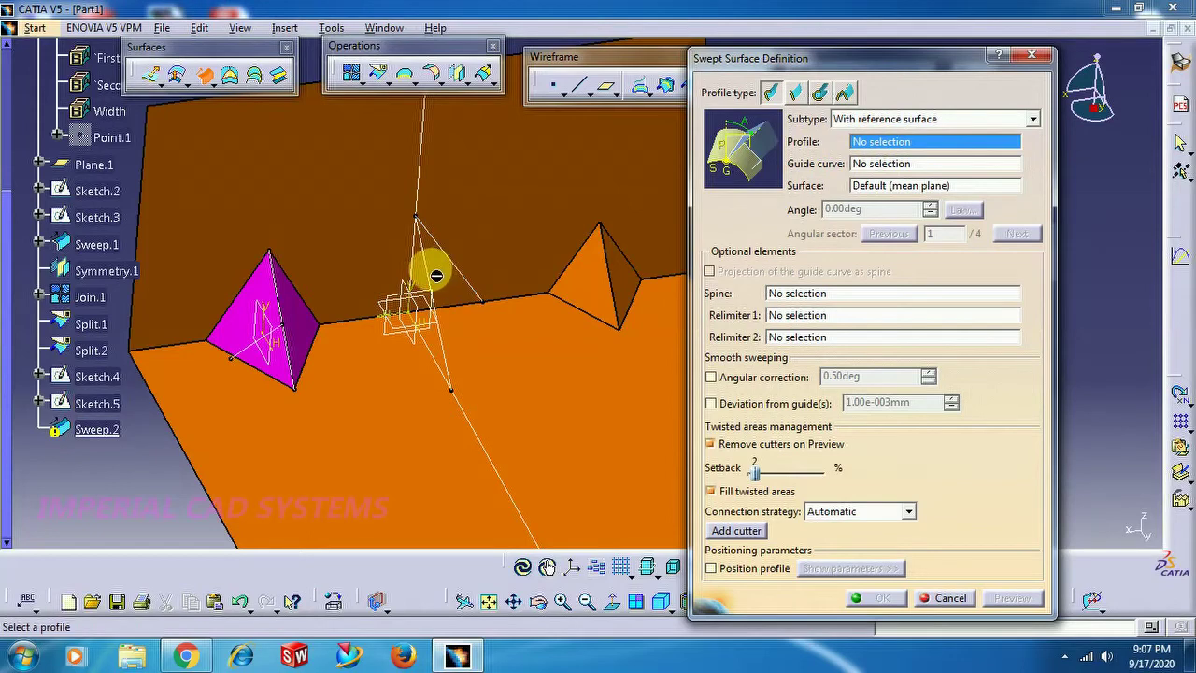
pyautogui.click(427, 271)
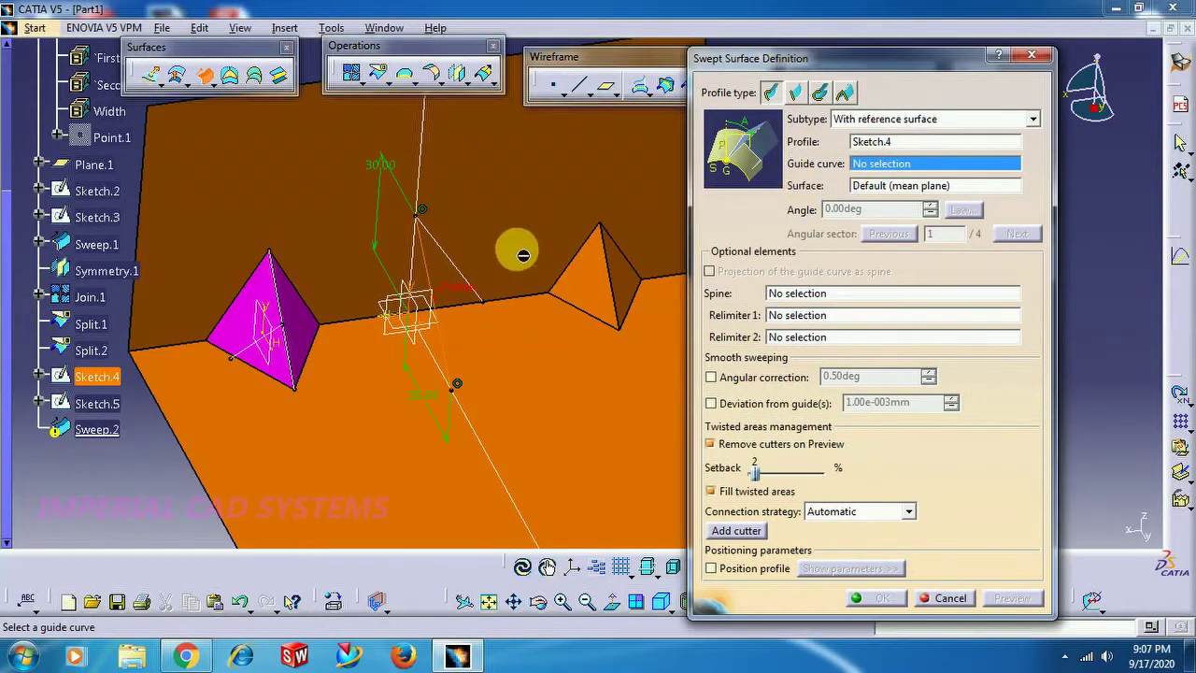
pyautogui.click(462, 275)
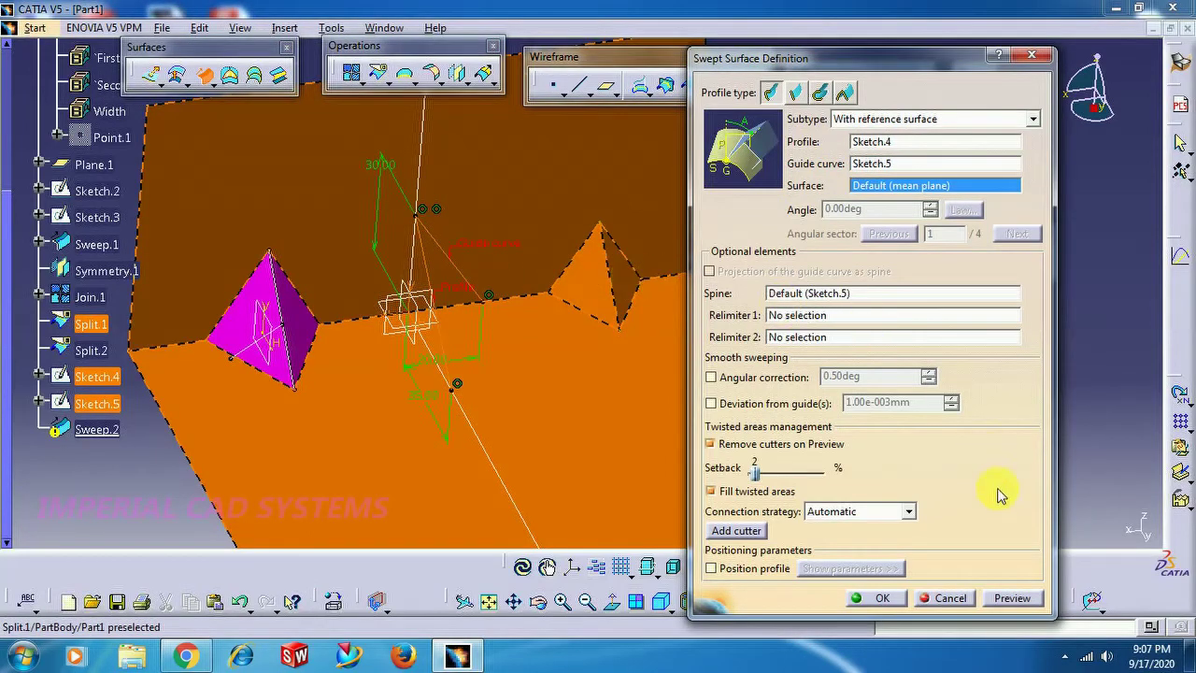
pyautogui.click(1026, 601)
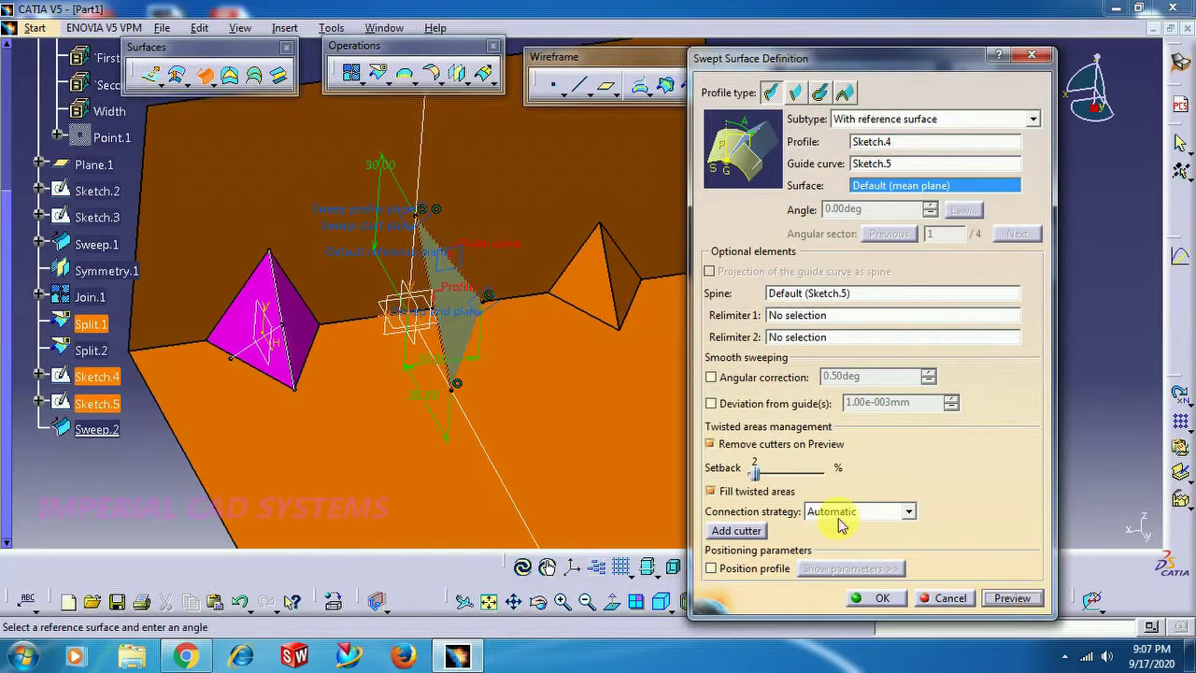
pyautogui.moveTo(548, 321); pyautogui.dragTo(551, 346, button='middle')
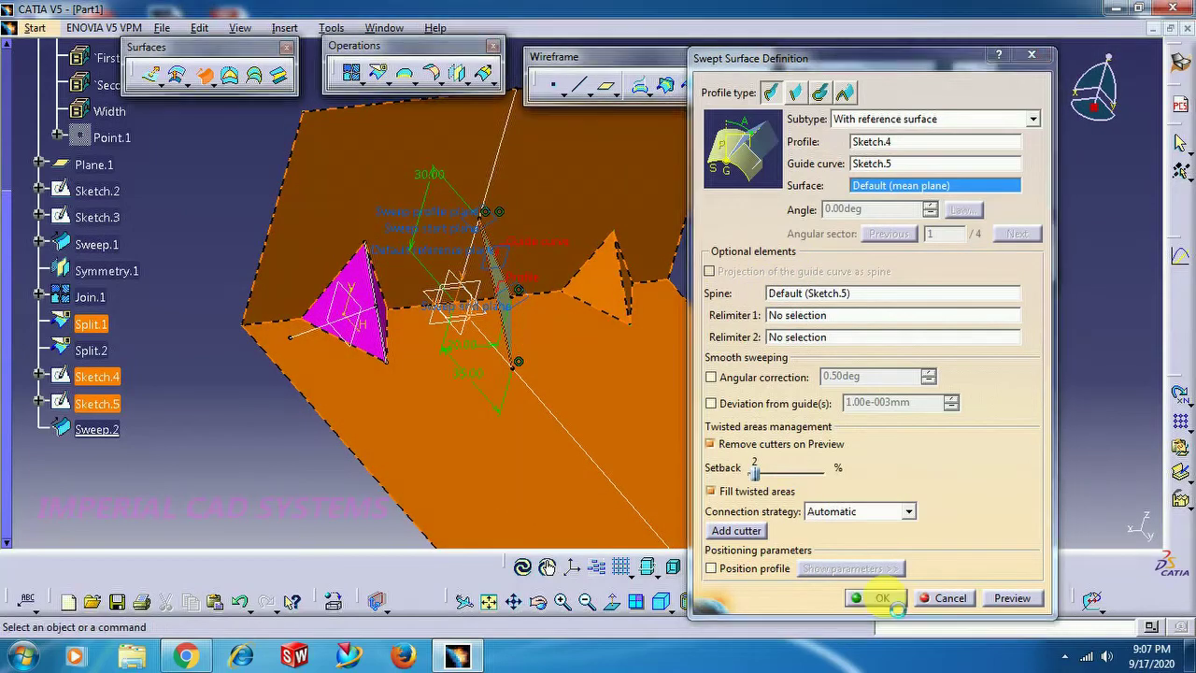
pyautogui.click(882, 598)
# Step: Mirror the new swept surface about the yz plane with the Symmetry command
pyautogui.moveTo(814, 270); pyautogui.dragTo(642, 312, button='middle')
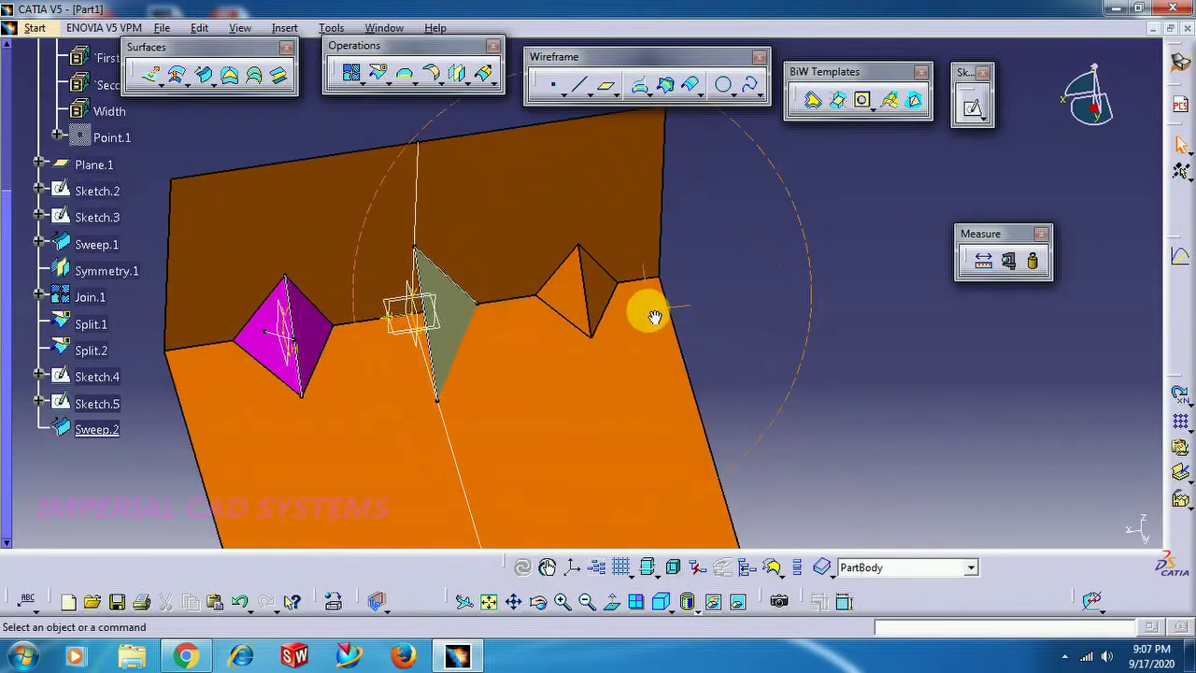
pyautogui.click(458, 77)
pyautogui.click(453, 340)
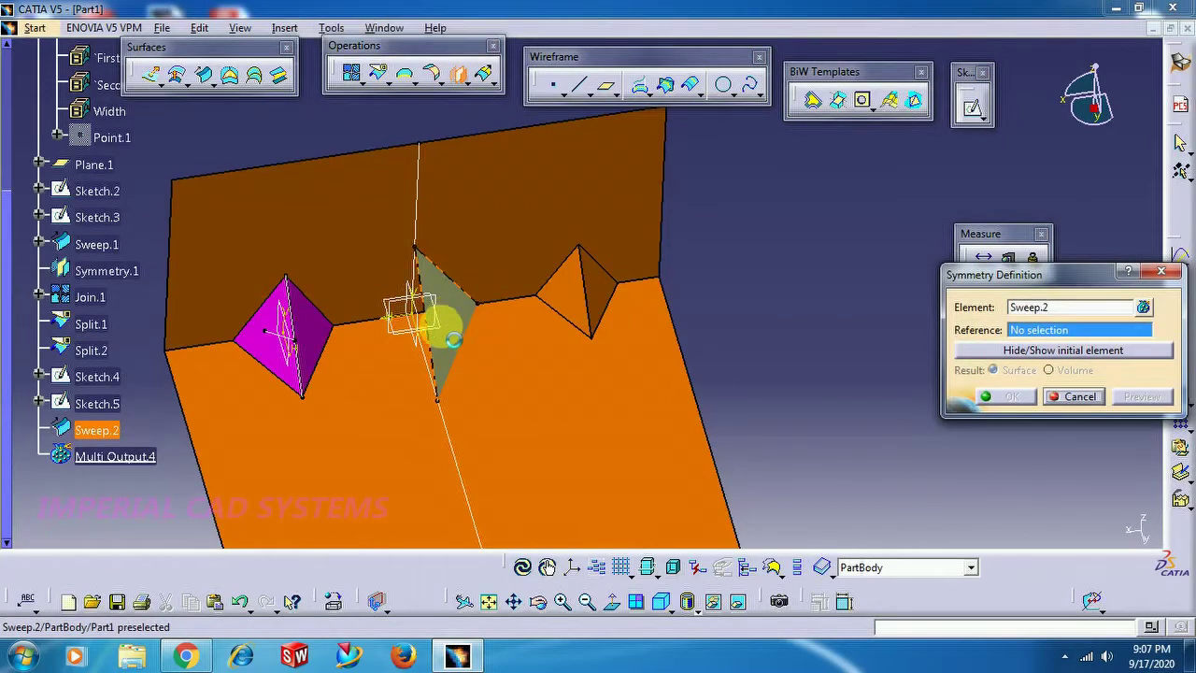
pyautogui.click(414, 340)
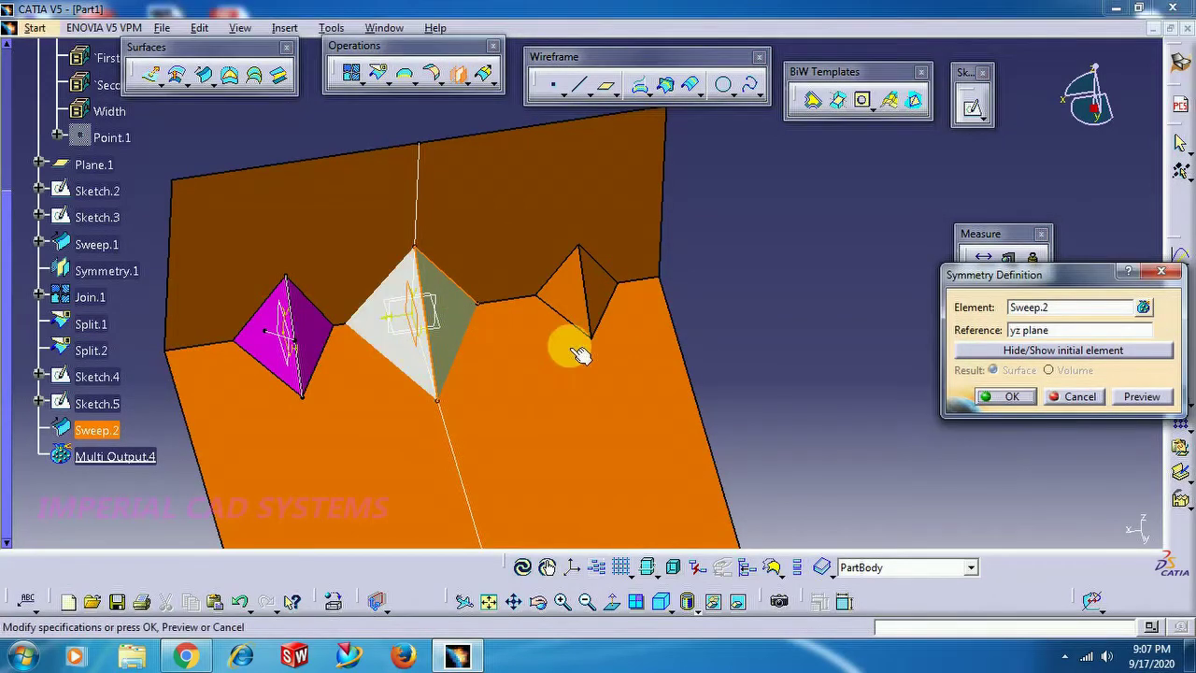
pyautogui.click(986, 397)
# Step: Join the swept surface Sweep.2 and its mirrored copy Symmetry.2 into one surface
pyautogui.moveTo(735, 293); pyautogui.dragTo(654, 122, button='middle')
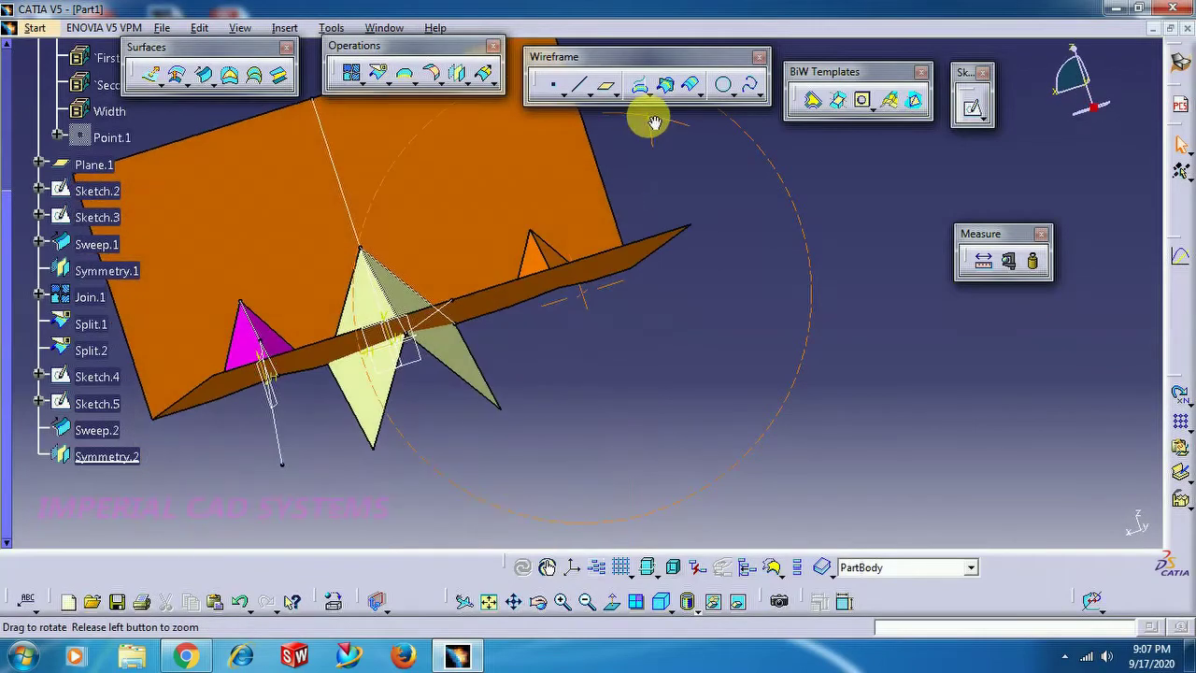
pyautogui.moveTo(321, 281); pyautogui.dragTo(647, 140, button='middle')
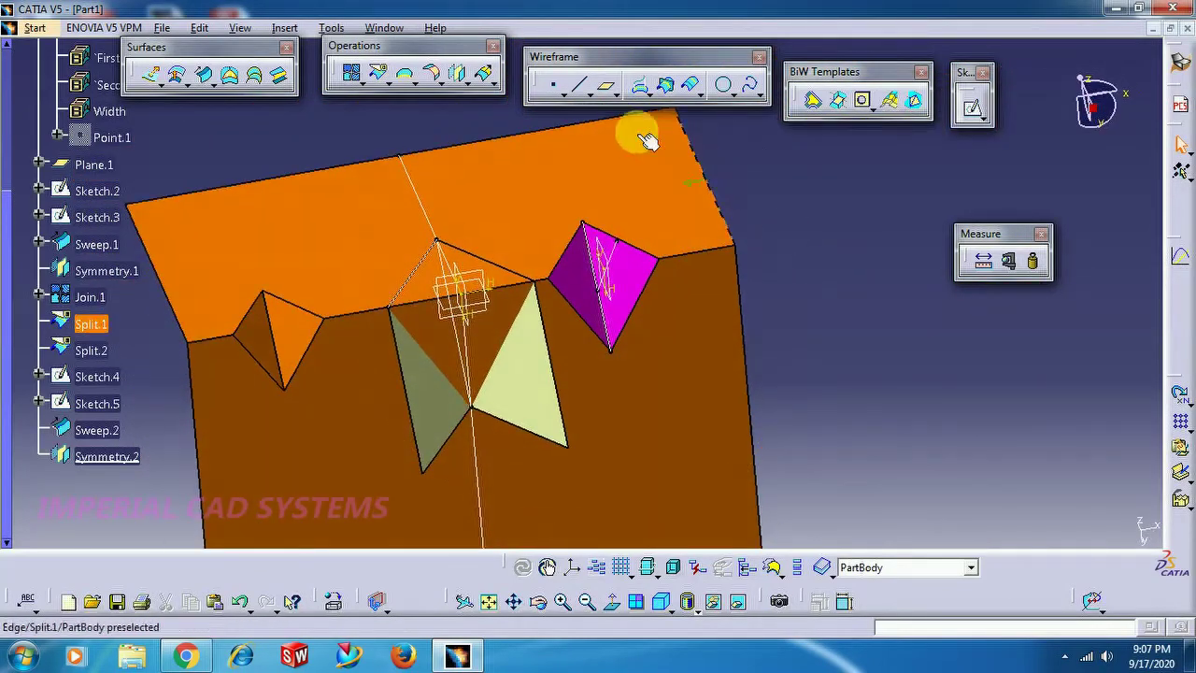
pyautogui.click(352, 75)
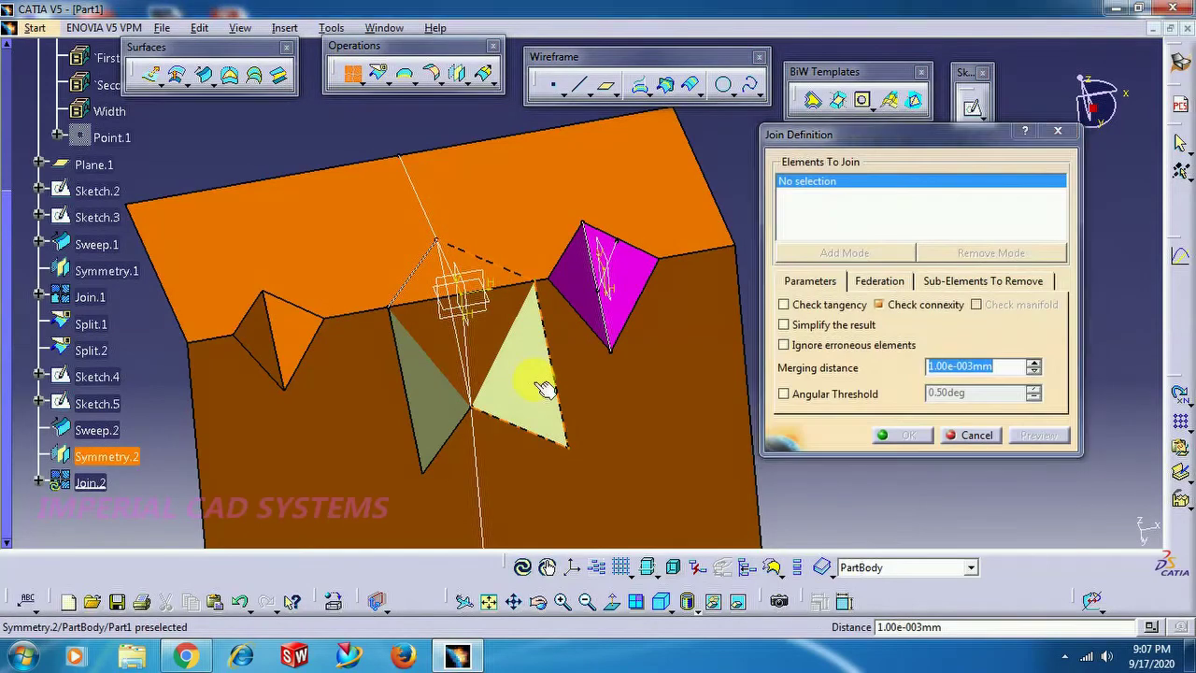
pyautogui.click(547, 387)
pyautogui.click(432, 409)
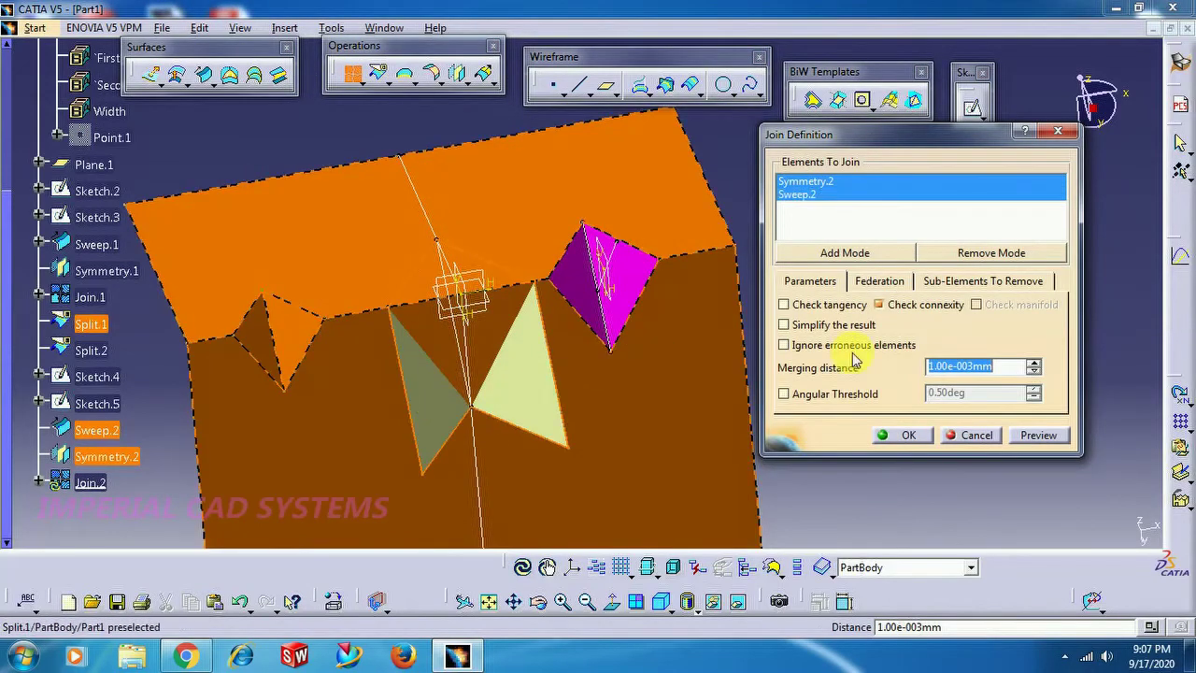
pyautogui.click(906, 432)
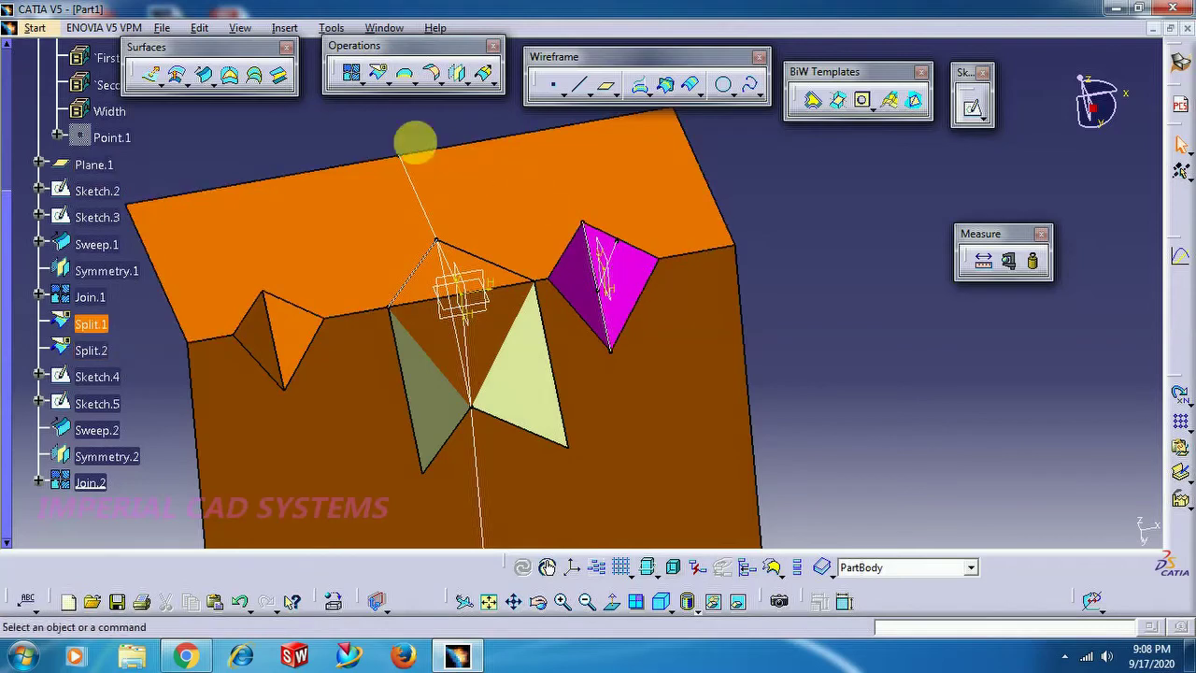
pyautogui.click(379, 73)
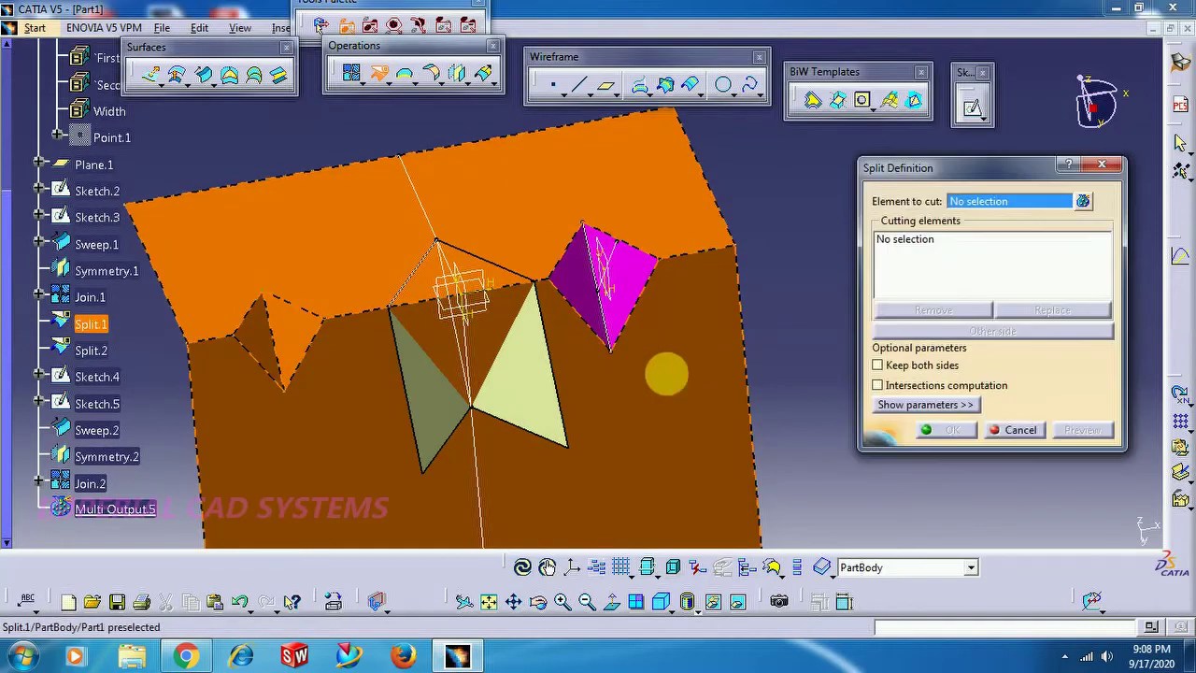
pyautogui.click(545, 391)
pyautogui.click(603, 376)
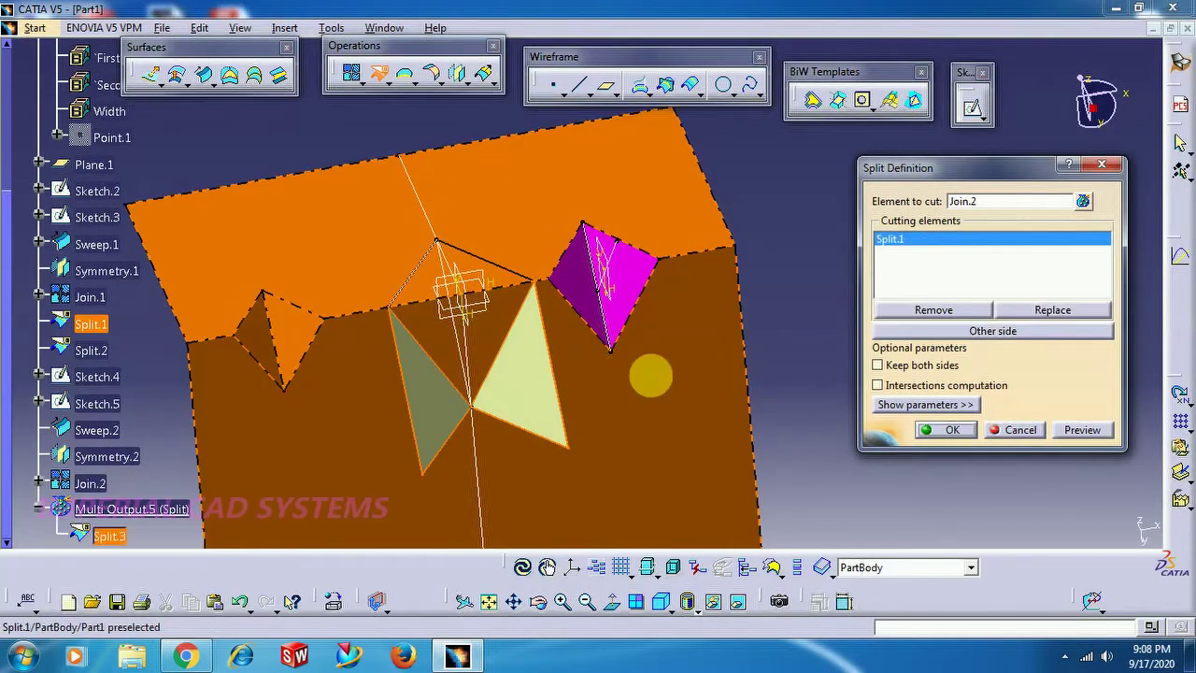
pyautogui.click(952, 334)
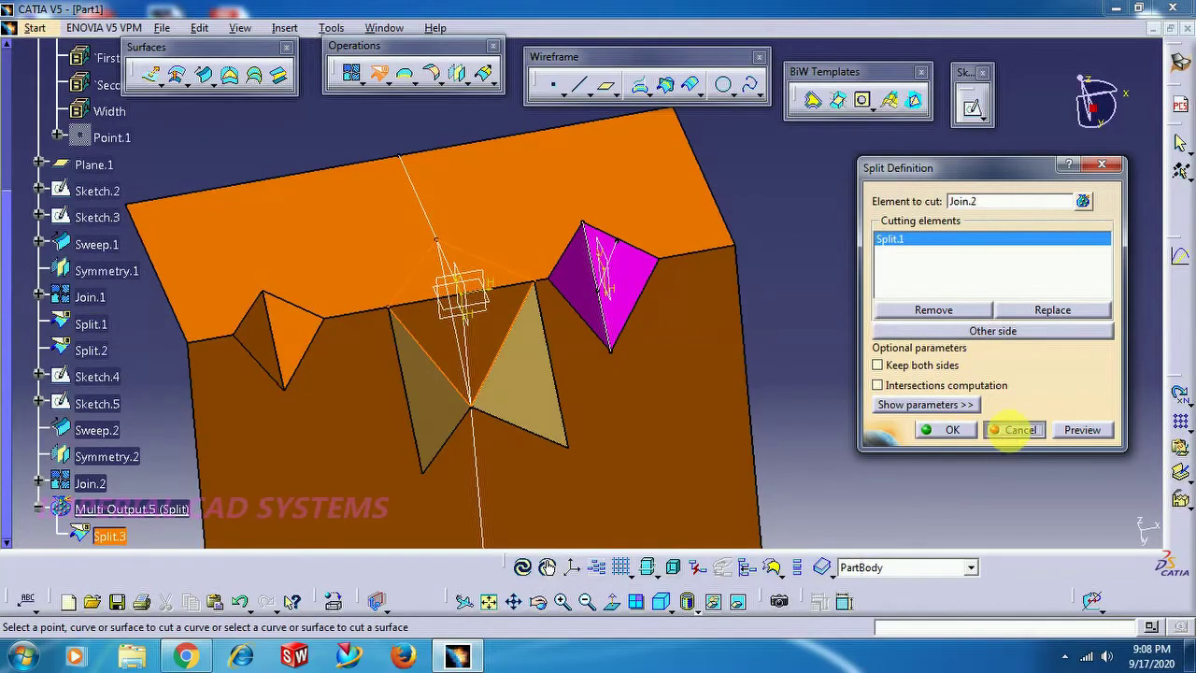
pyautogui.click(1017, 430)
pyautogui.click(204, 76)
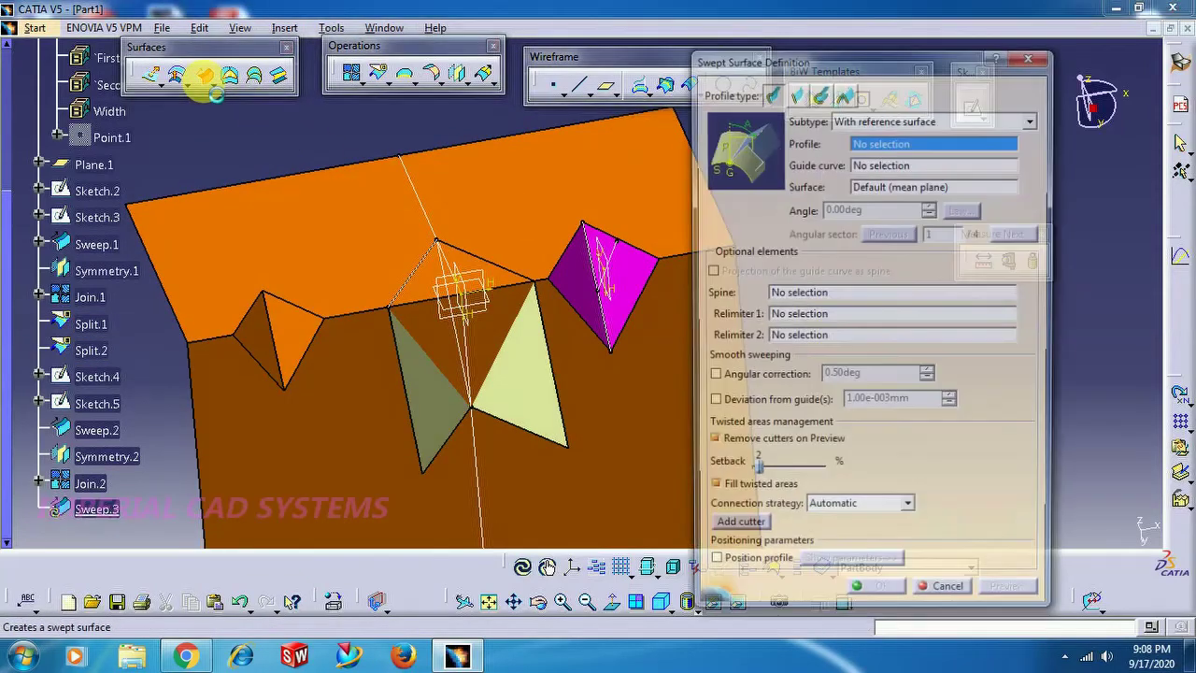
# Step: Split the folded surface Split.1 with Join.2, keeping the outer portion and removing the area beneath the new bead
pyautogui.click(379, 73)
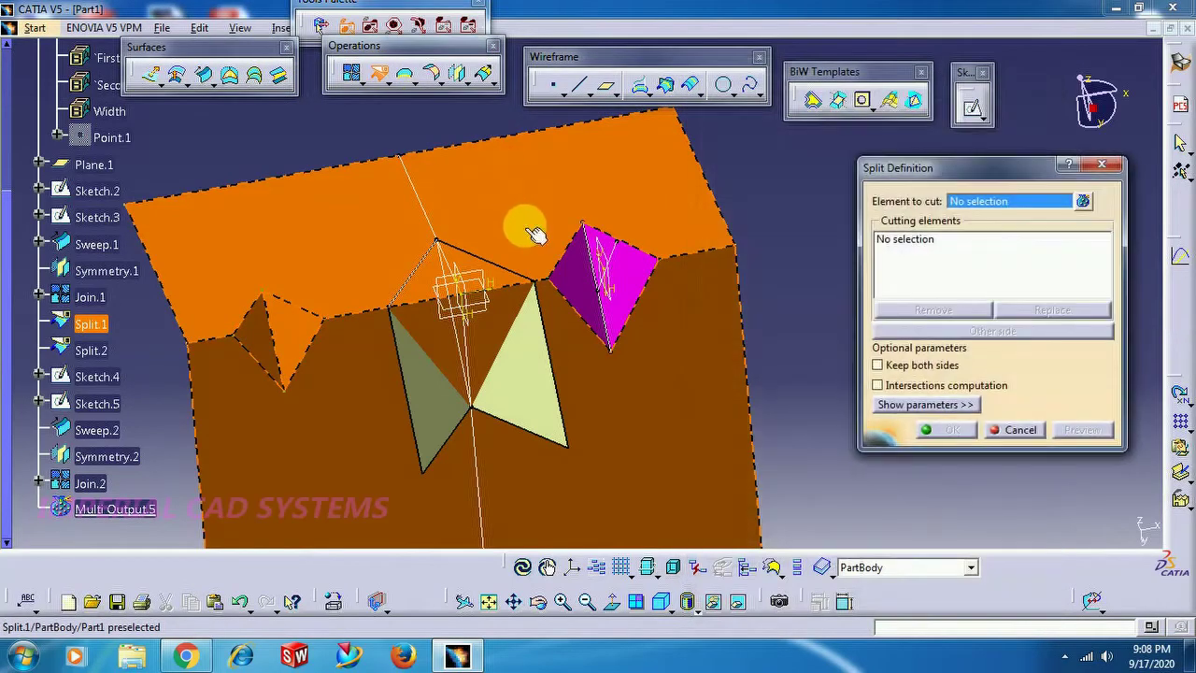
pyautogui.click(528, 229)
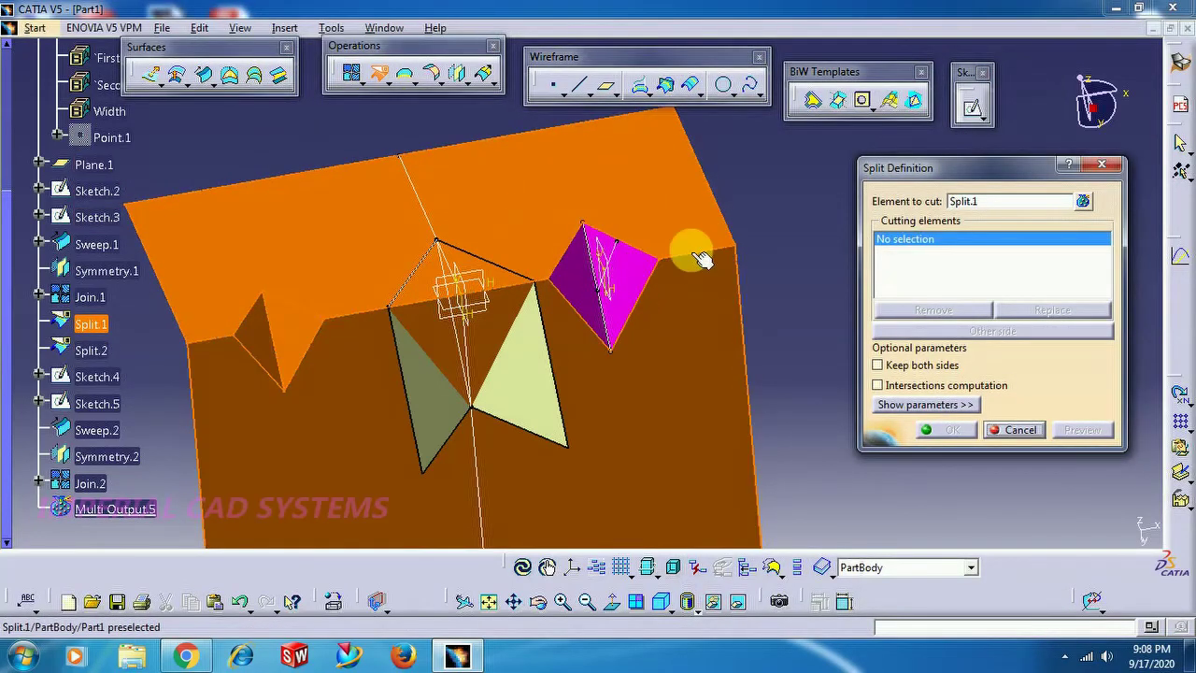
pyautogui.click(545, 398)
pyautogui.click(970, 335)
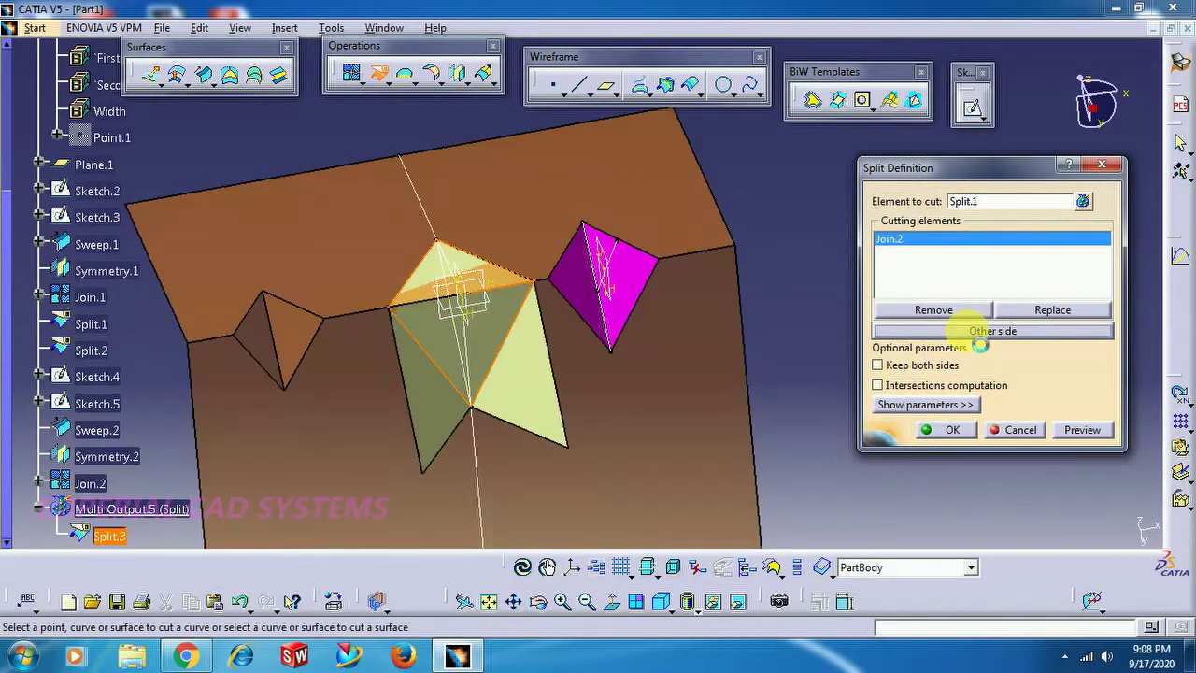
pyautogui.click(969, 334)
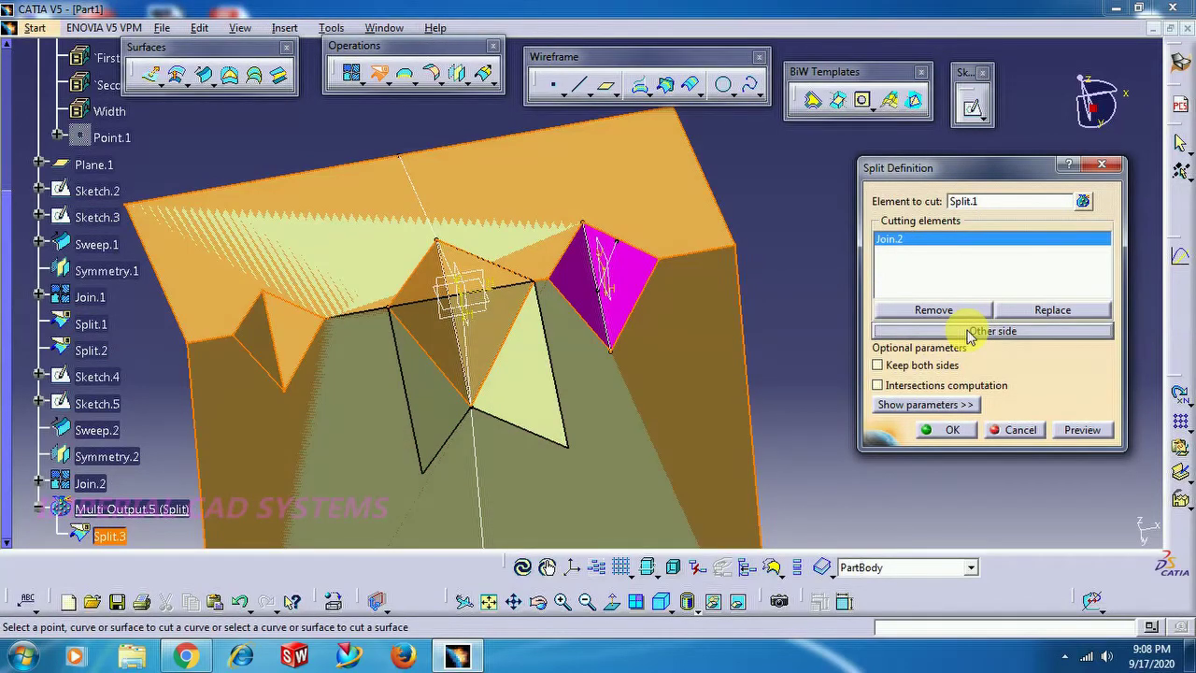
pyautogui.click(951, 430)
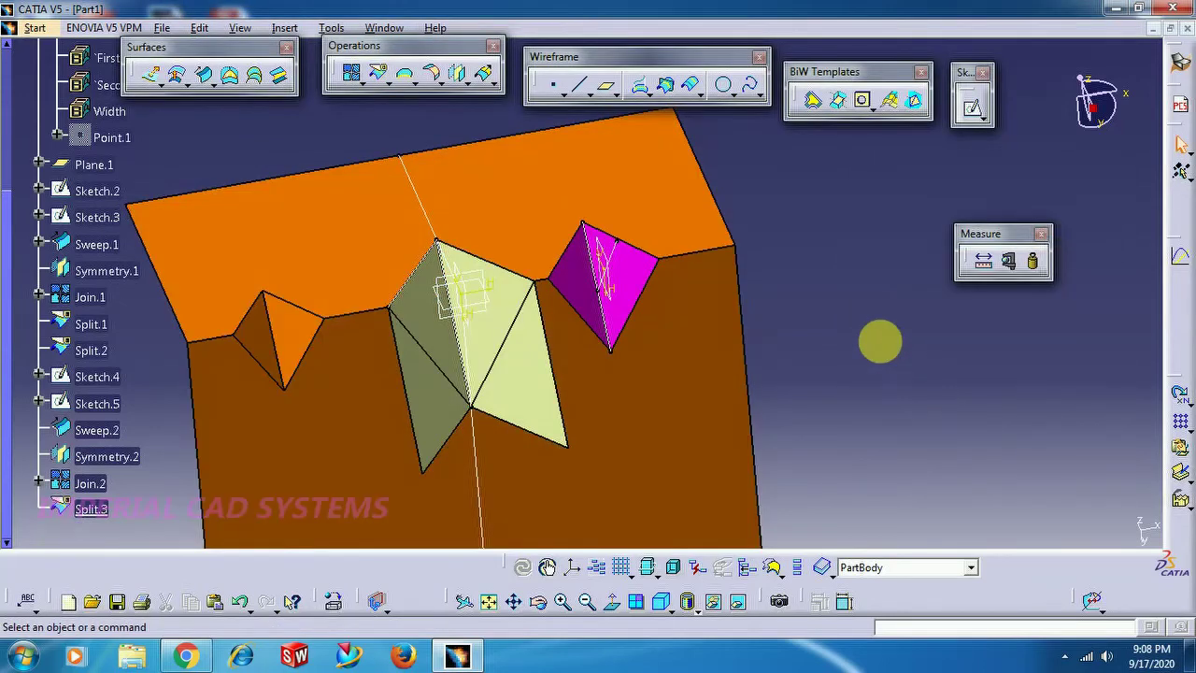
# Step: Split Join.2 using the opening edge Split.3\Edge.1 as the cutting element, trimming the excess flap beyond it
pyautogui.click(378, 75)
pyautogui.click(542, 382)
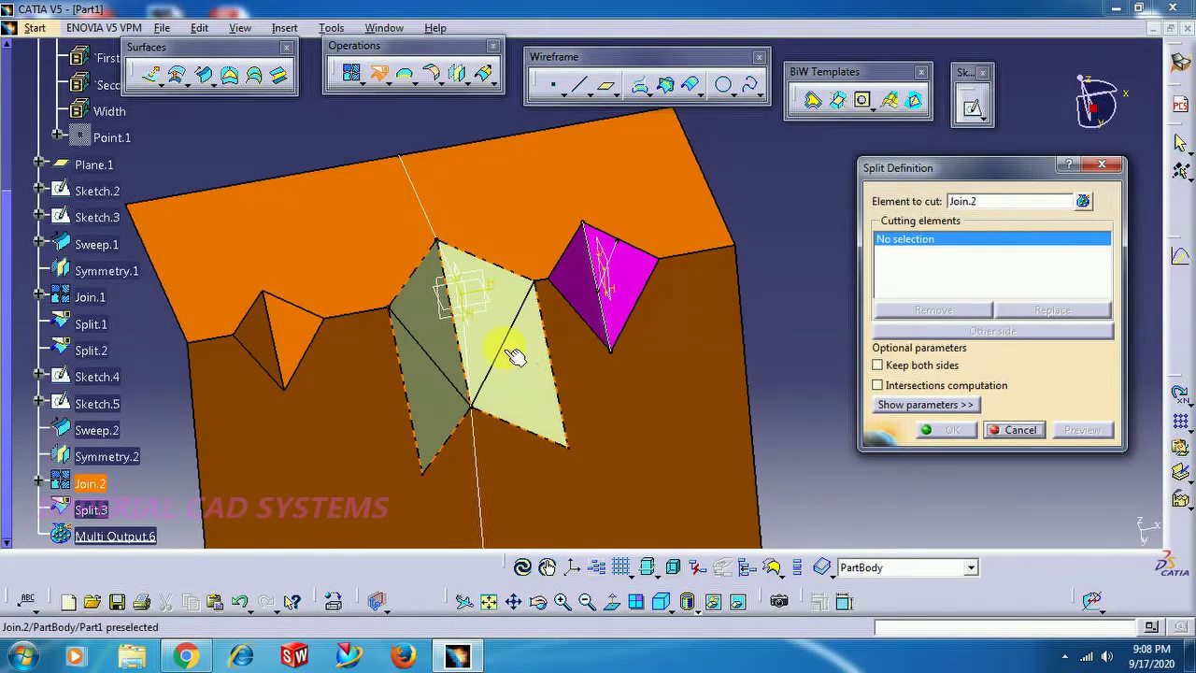
pyautogui.click(507, 340)
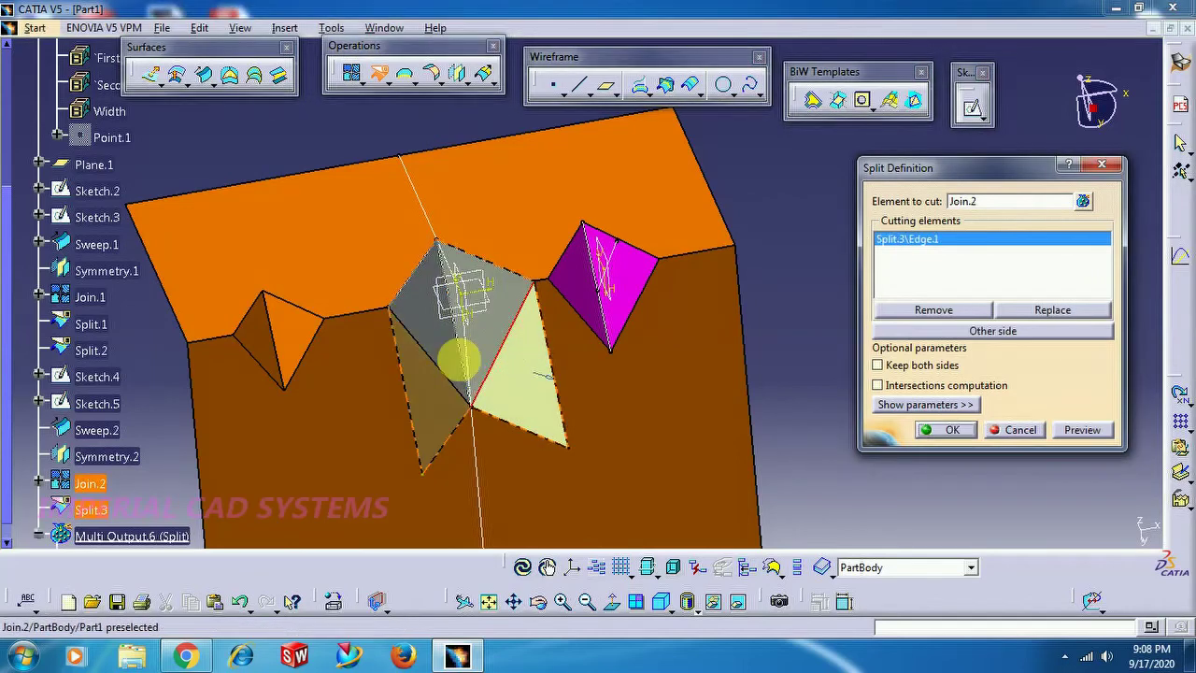
pyautogui.click(428, 357)
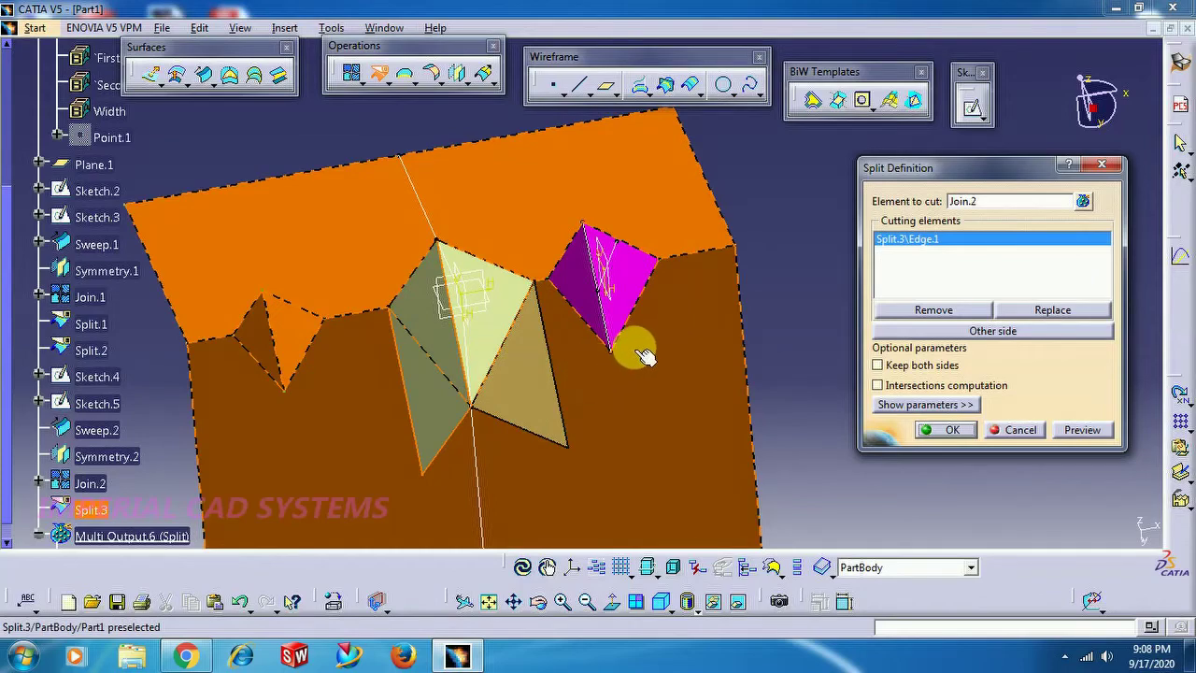
pyautogui.click(951, 430)
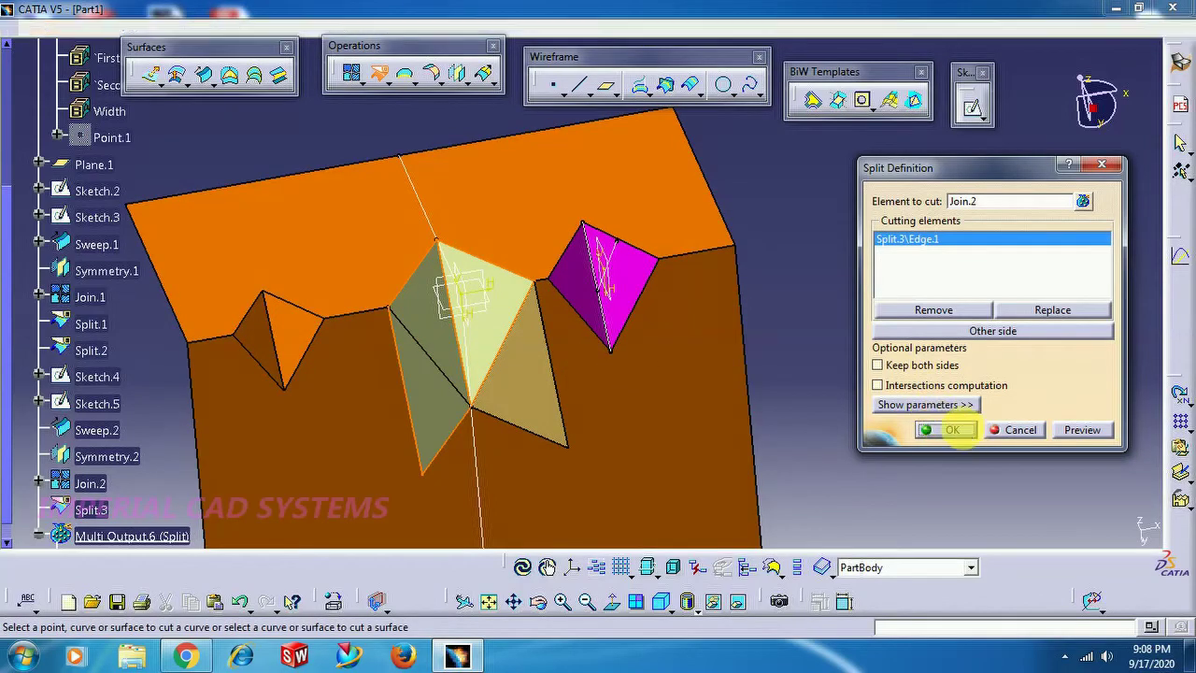
# Step: Edit Split.4 to add the opposite opening edge, Split.3\Edge.2, as a second cutting element
pyautogui.moveTo(567, 333); pyautogui.dragTo(187, 416, button='middle')
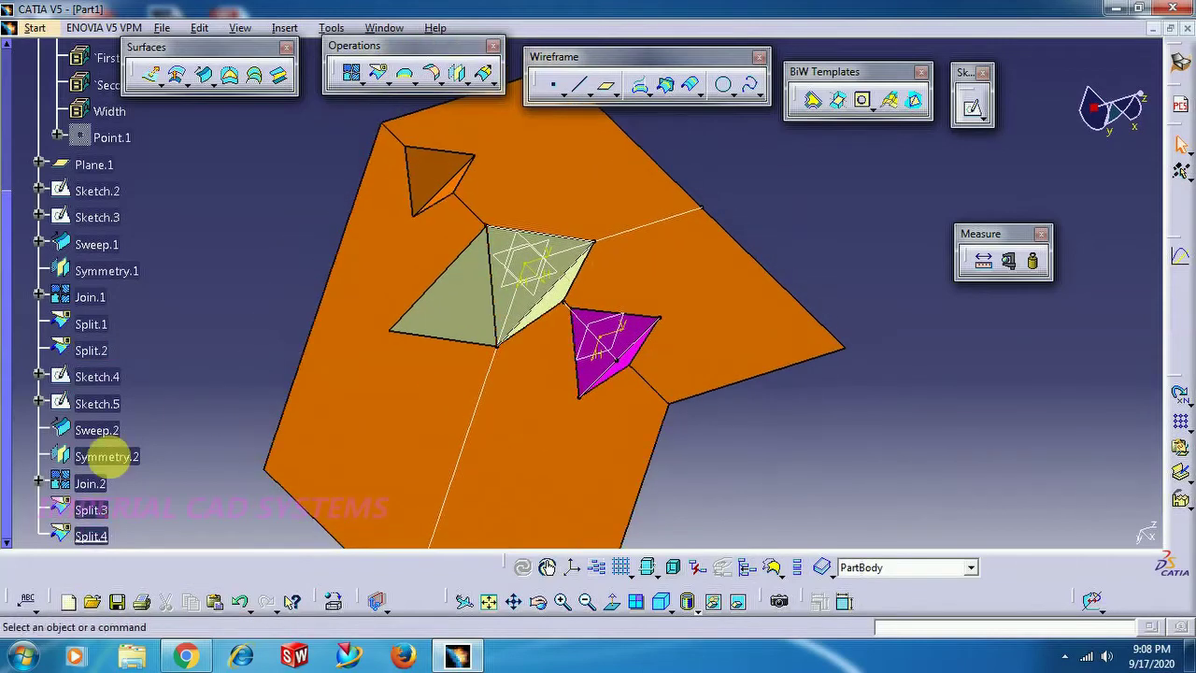
pyautogui.doubleClick(89, 536)
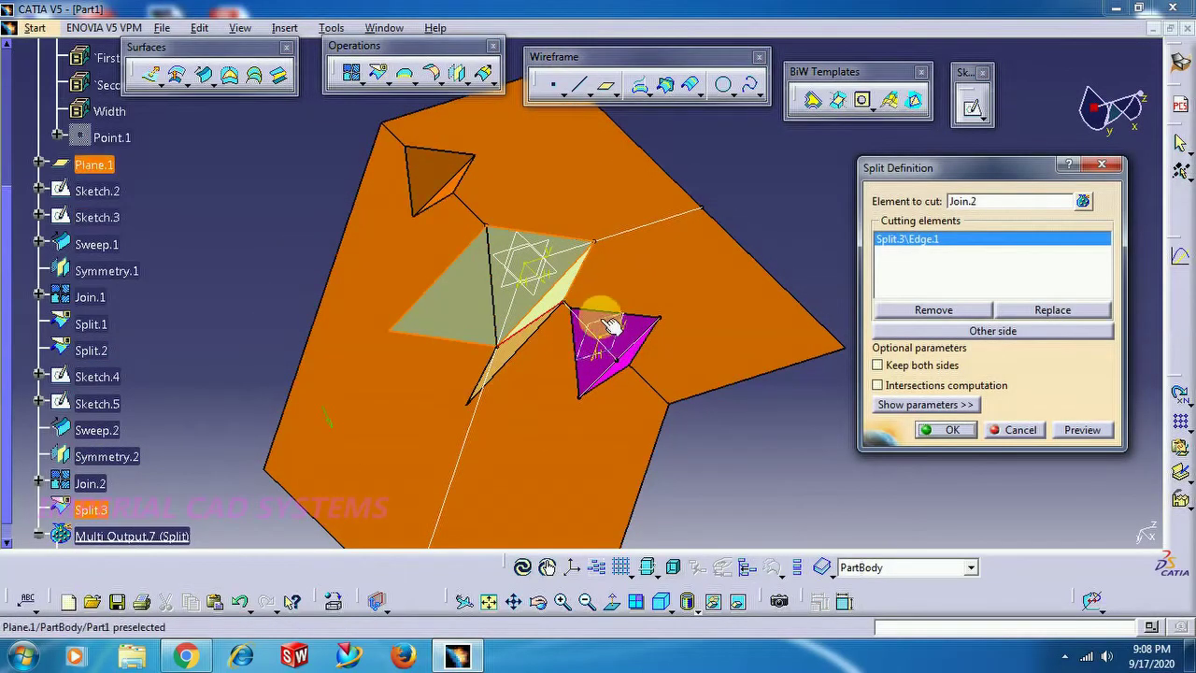
pyautogui.click(501, 307)
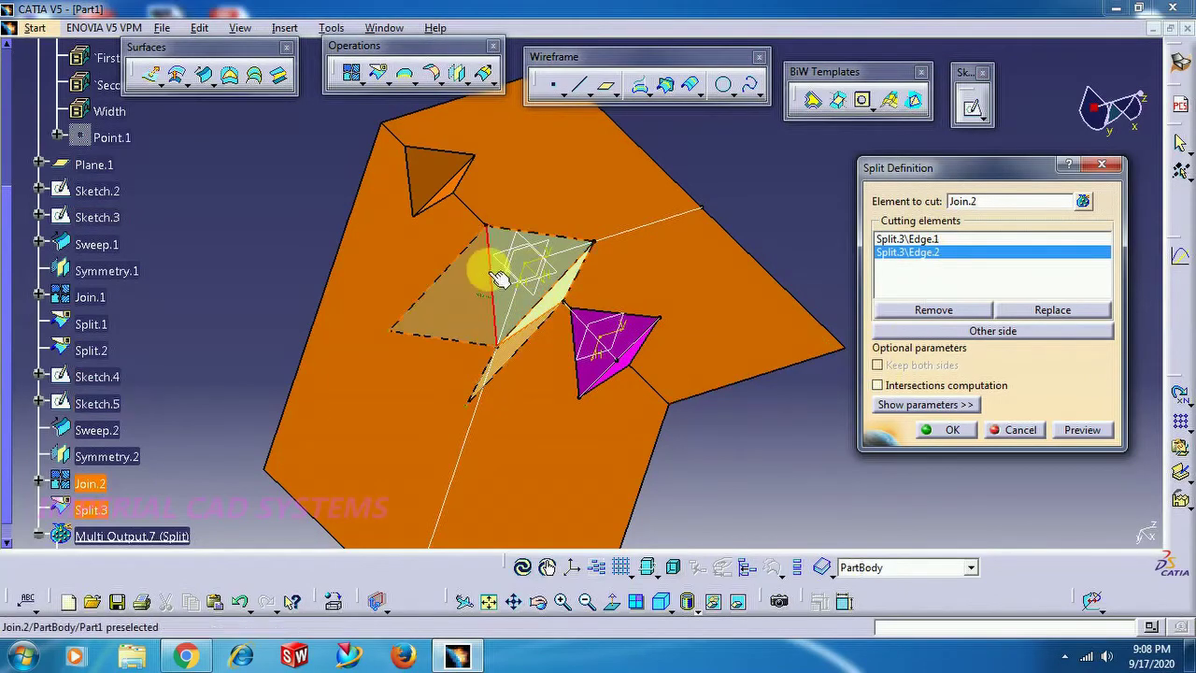
pyautogui.moveTo(592, 345); pyautogui.dragTo(623, 374, button='middle')
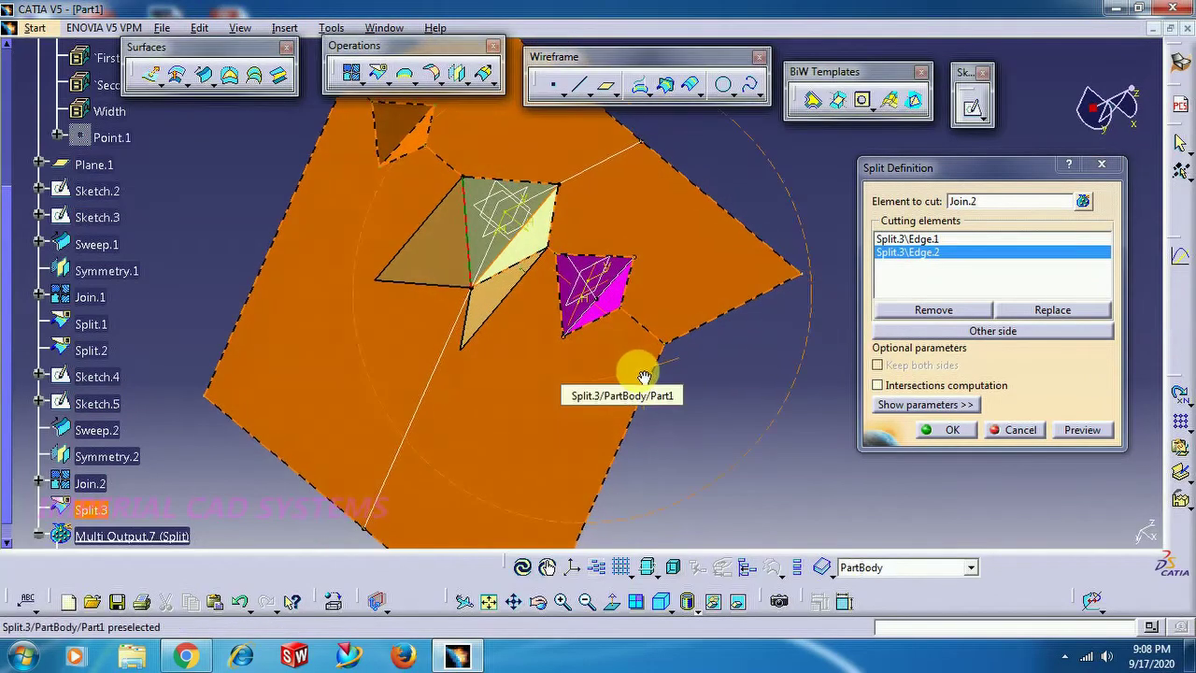
pyautogui.click(953, 430)
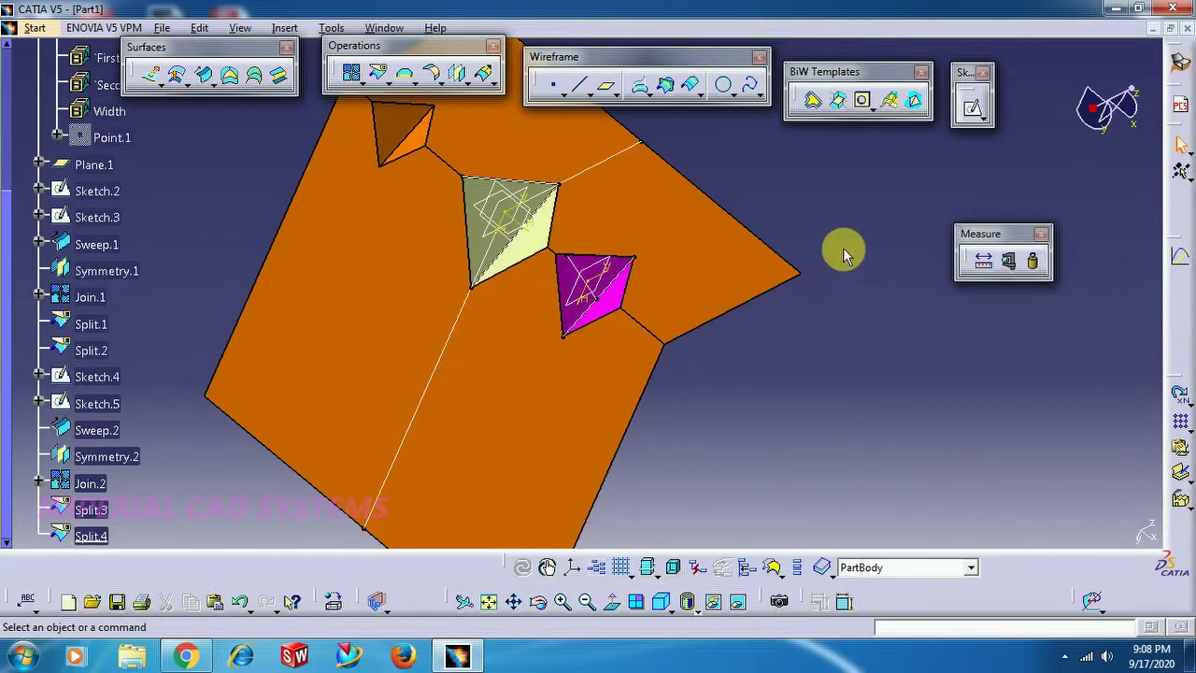
pyautogui.moveTo(846, 269); pyautogui.dragTo(794, 224, button='middle')
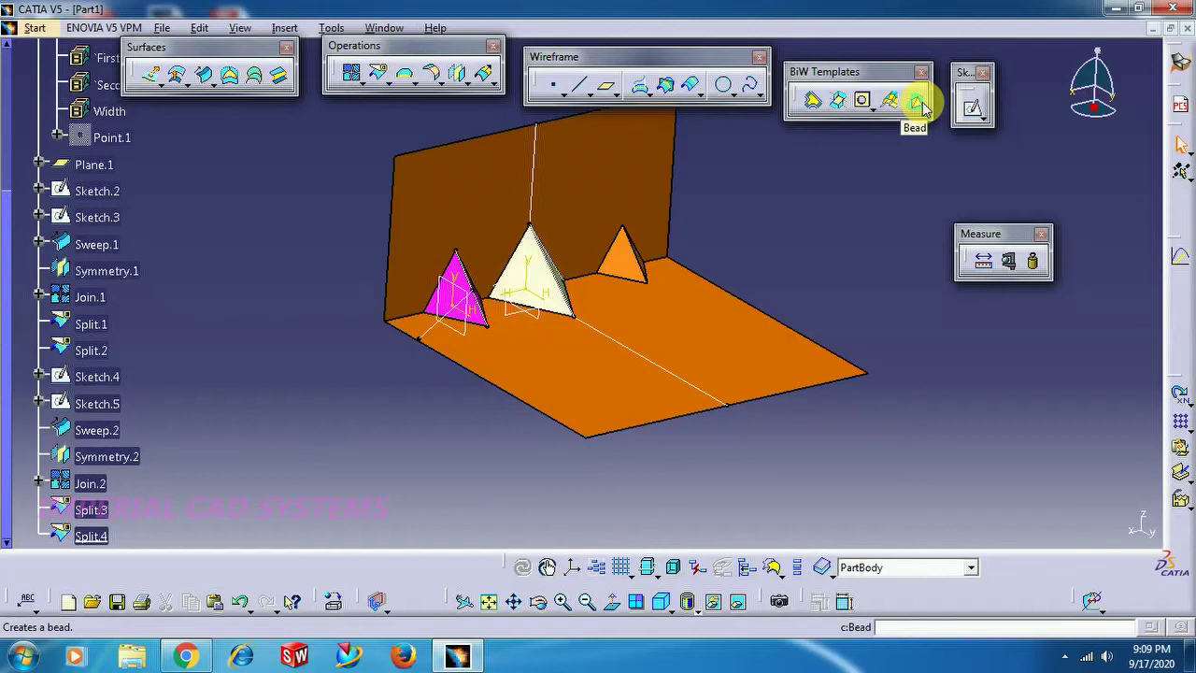
pyautogui.moveTo(850, 187); pyautogui.dragTo(755, 232, button='middle')
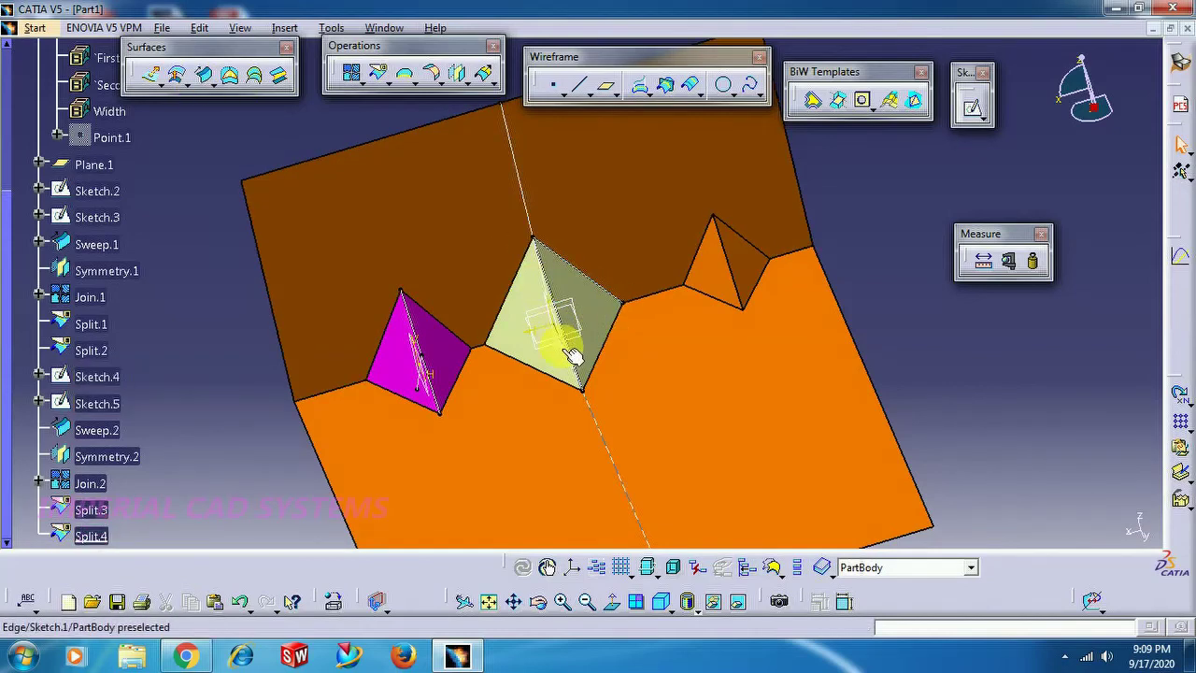
pyautogui.moveTo(615, 338); pyautogui.dragTo(678, 441, button='middle')
pyautogui.moveTo(467, 297); pyautogui.dragTo(608, 376, button='middle')
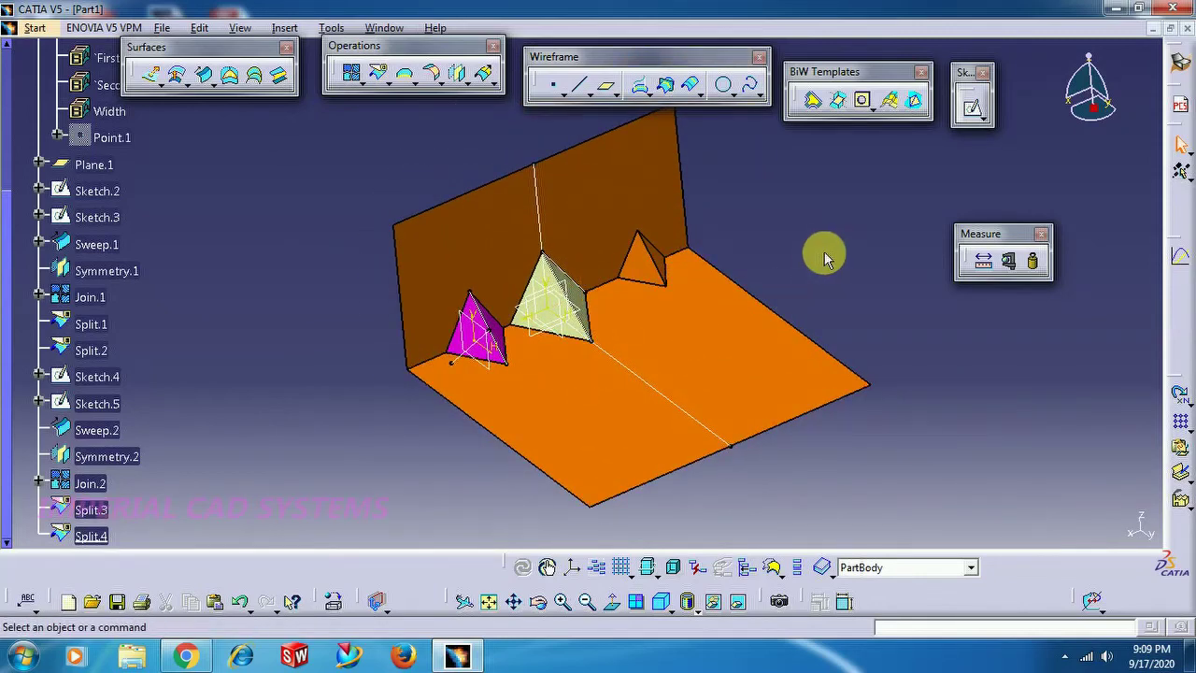
pyautogui.moveTo(821, 266); pyautogui.dragTo(757, 276, button='middle')
pyautogui.moveTo(676, 280); pyautogui.dragTo(729, 273, button='middle')
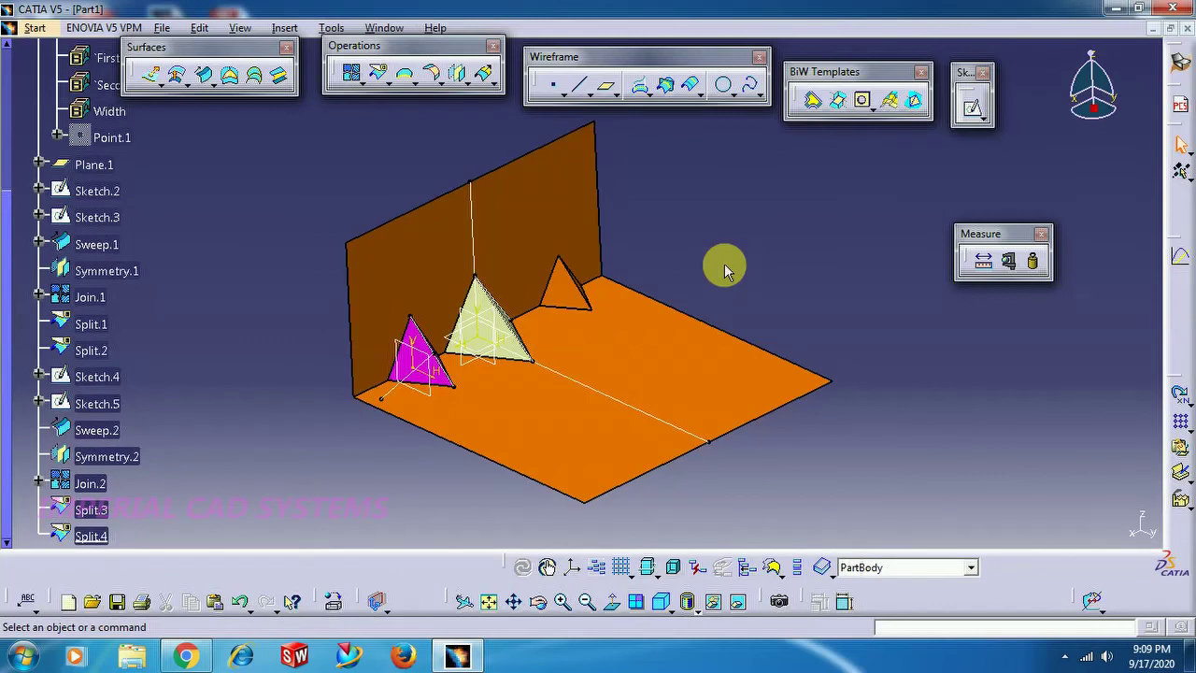